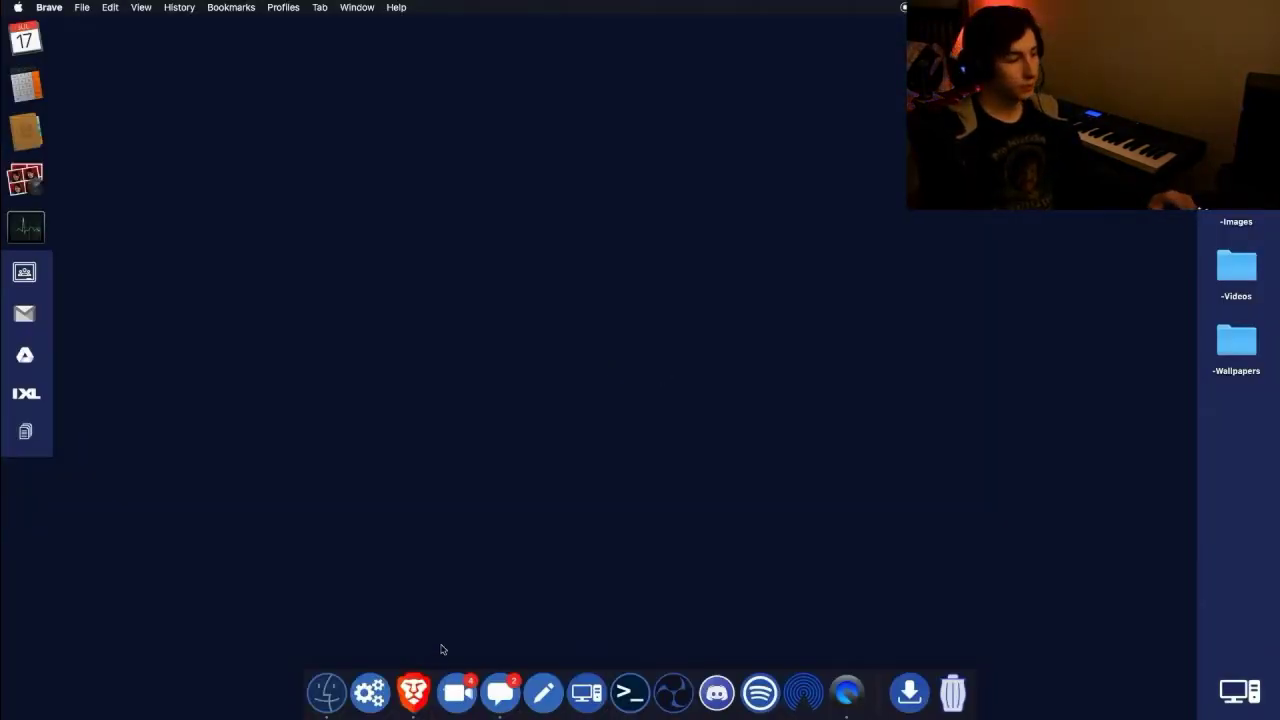
Step: Download and save the CamTwist 3.4.3 disk image from its download page
{"action": "left_click", "coordinate": [421, 710]}
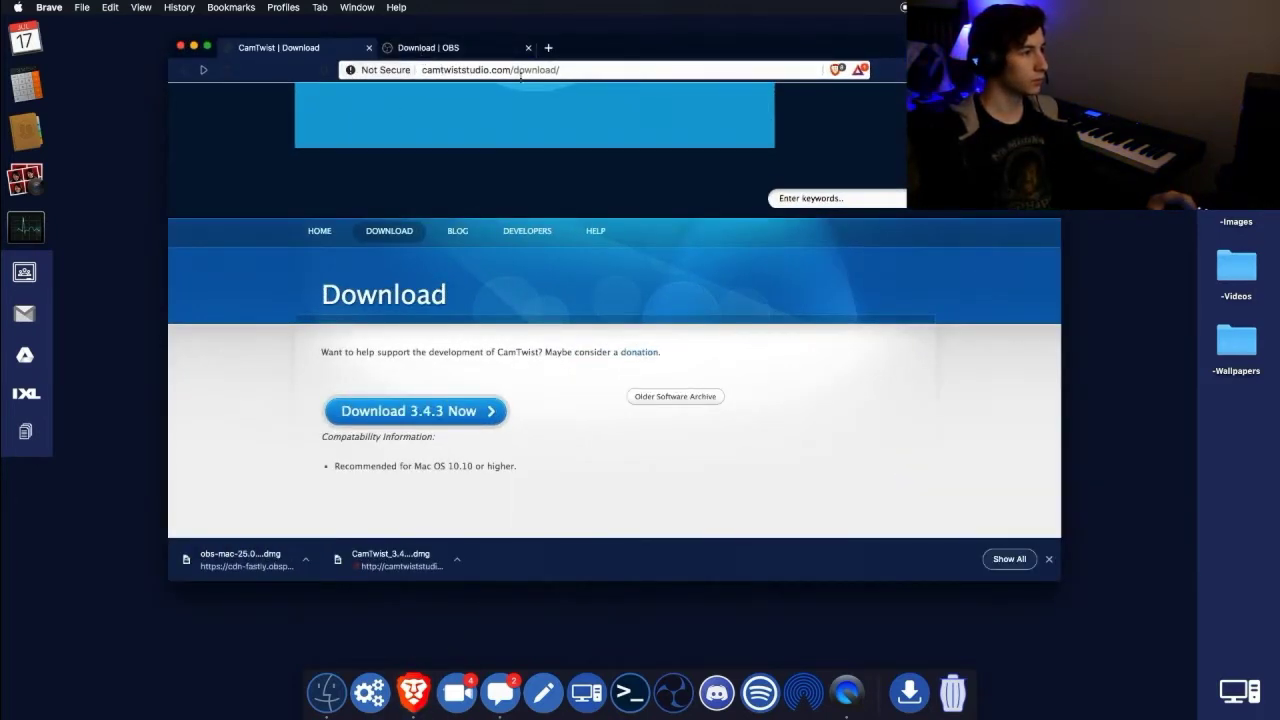
{"action": "left_click", "coordinate": [480, 47]}
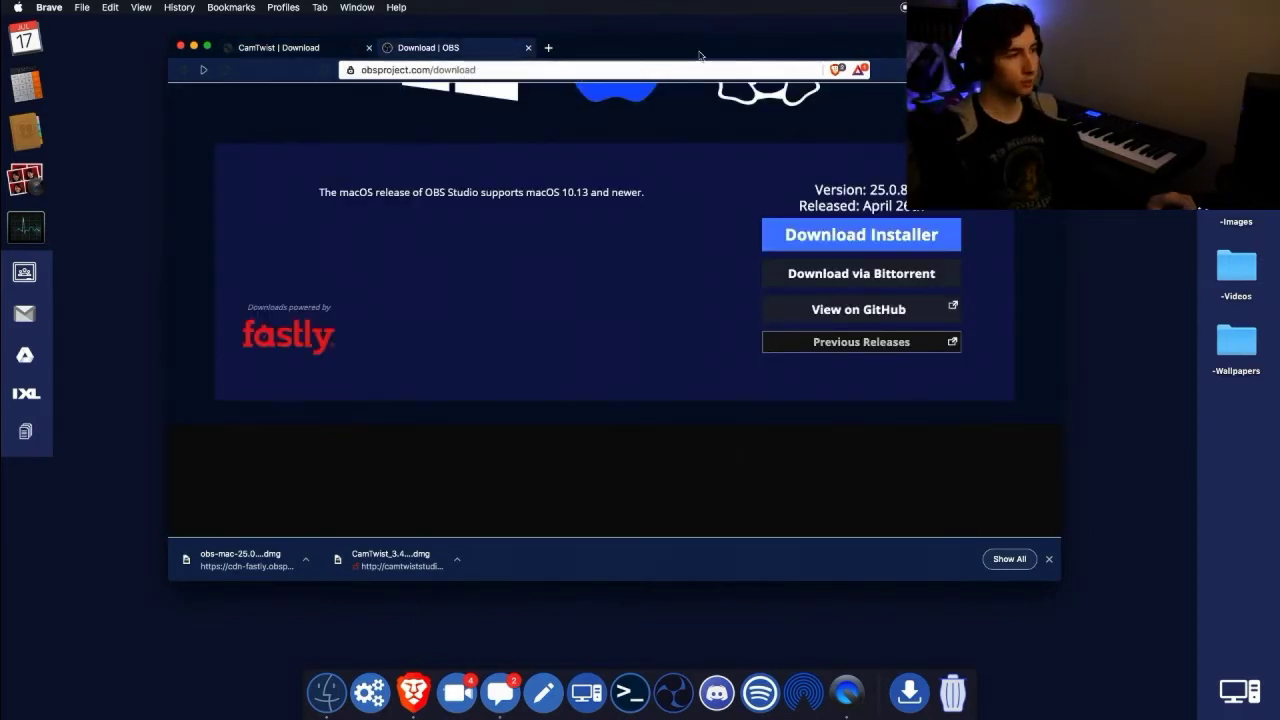
{"action": "left_click", "coordinate": [300, 47]}
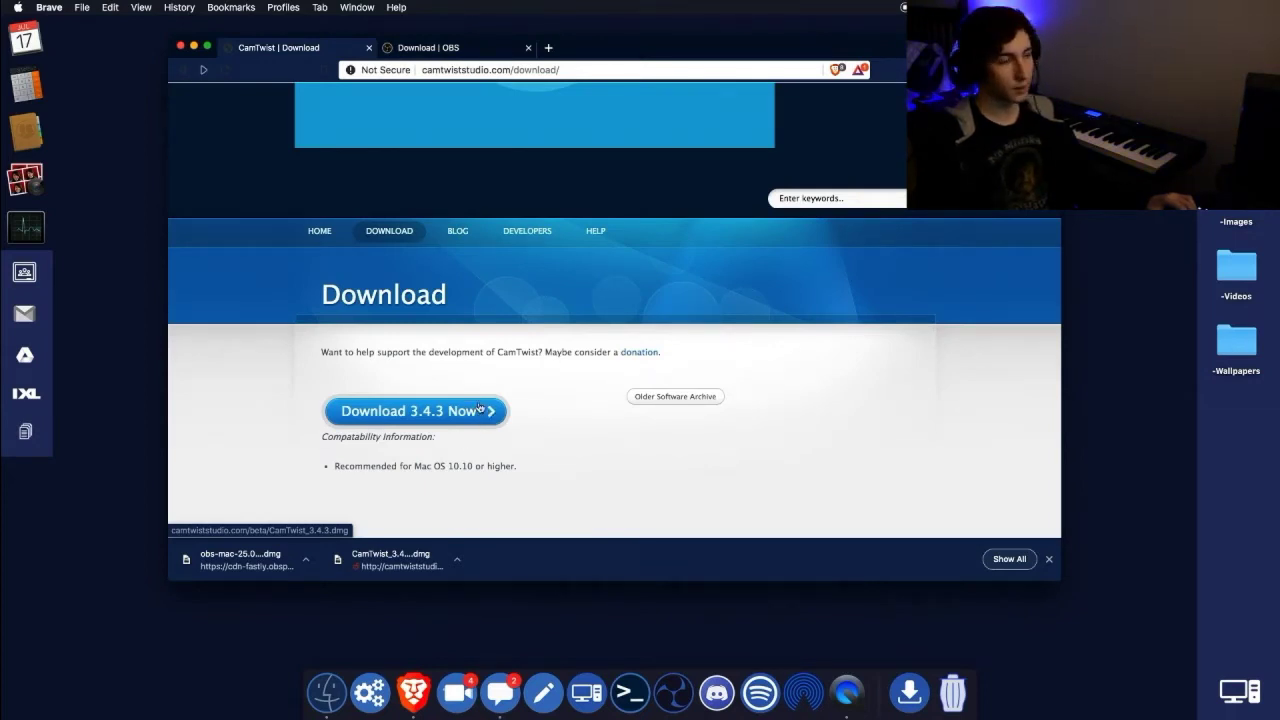
{"action": "left_click", "coordinate": [479, 408]}
{"action": "left_click", "coordinate": [698, 205]}
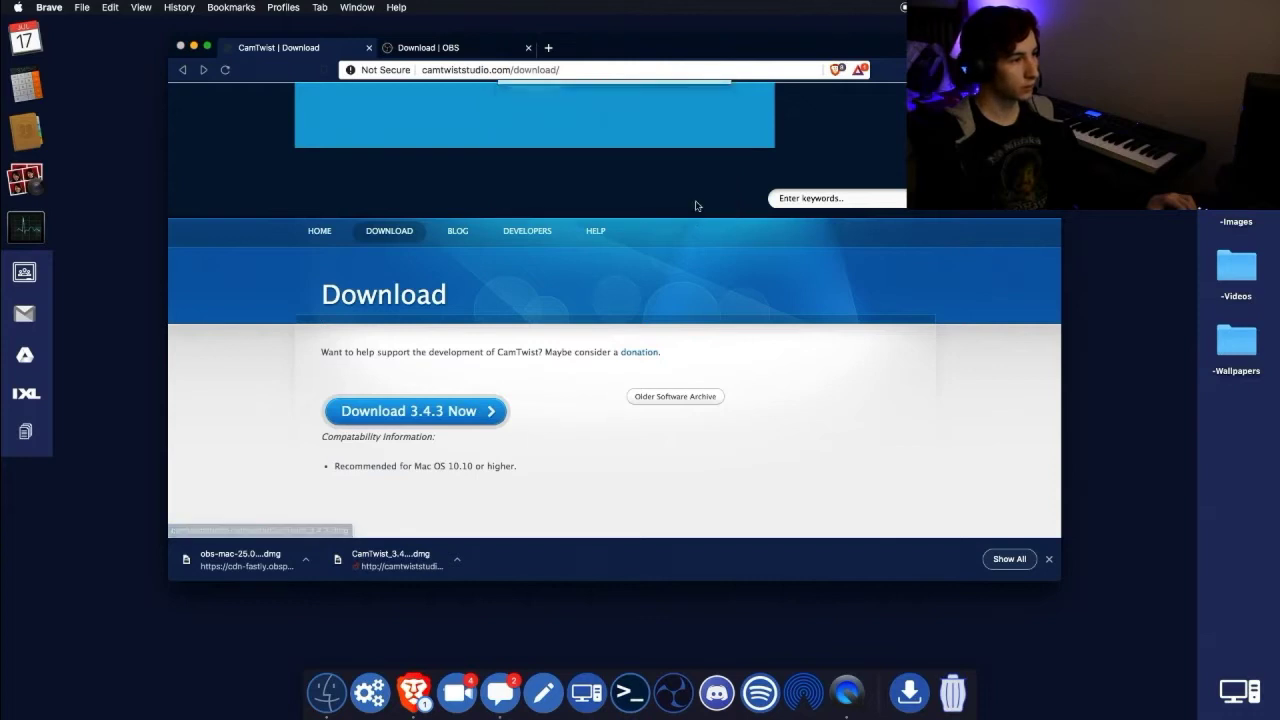
{"action": "left_click", "coordinate": [457, 559]}
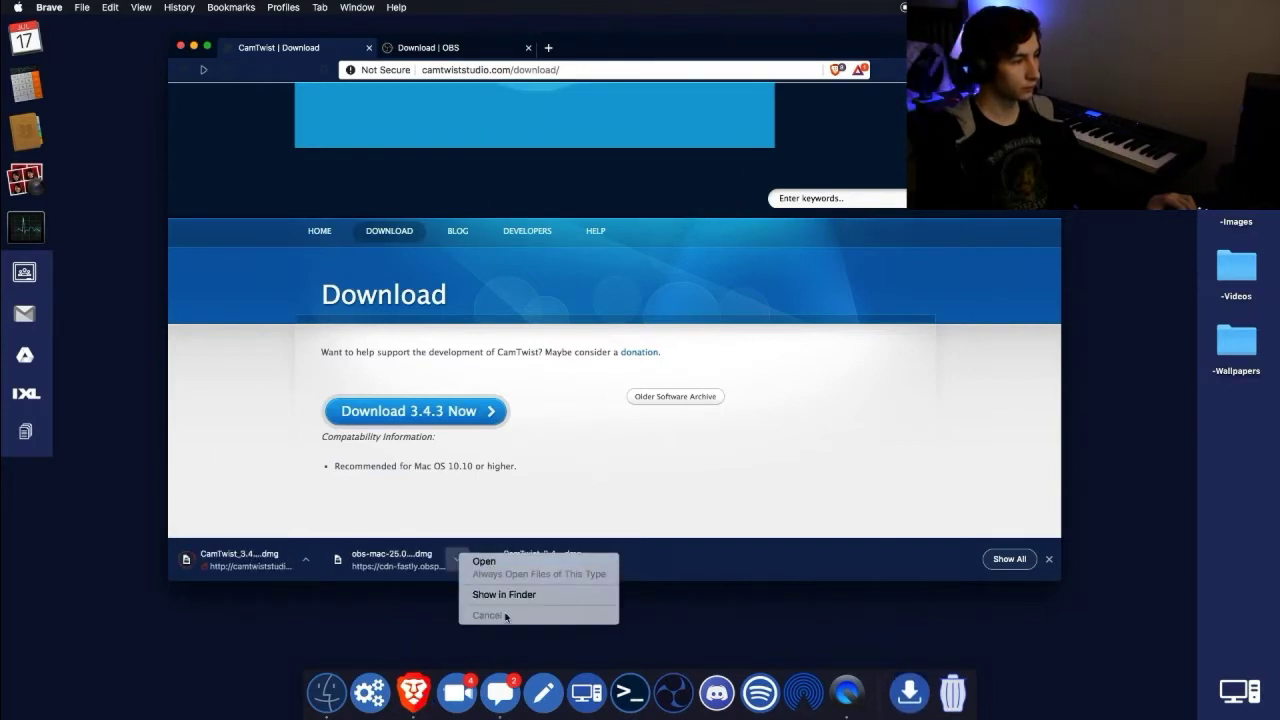
{"action": "left_click", "coordinate": [450, 568]}
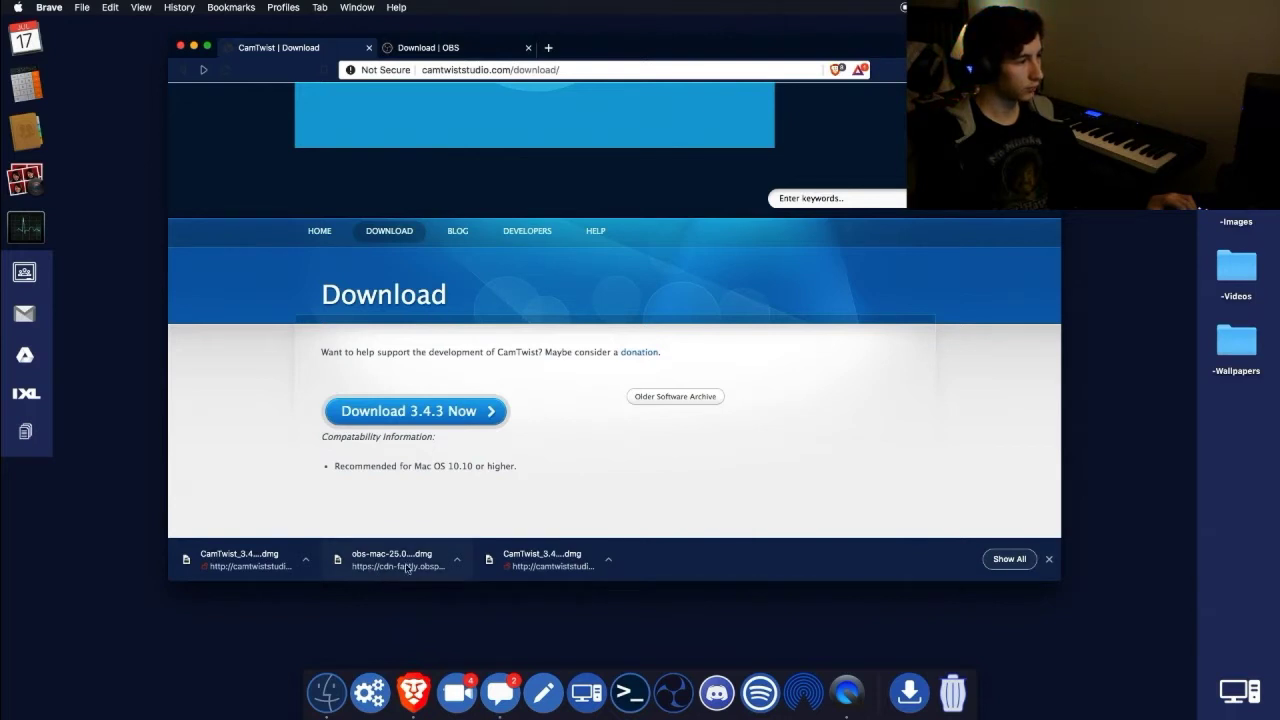
Step: Download the OBS Studio macOS installer, then open the CamTwist disk image from the download shelf
{"action": "left_click", "coordinate": [496, 53]}
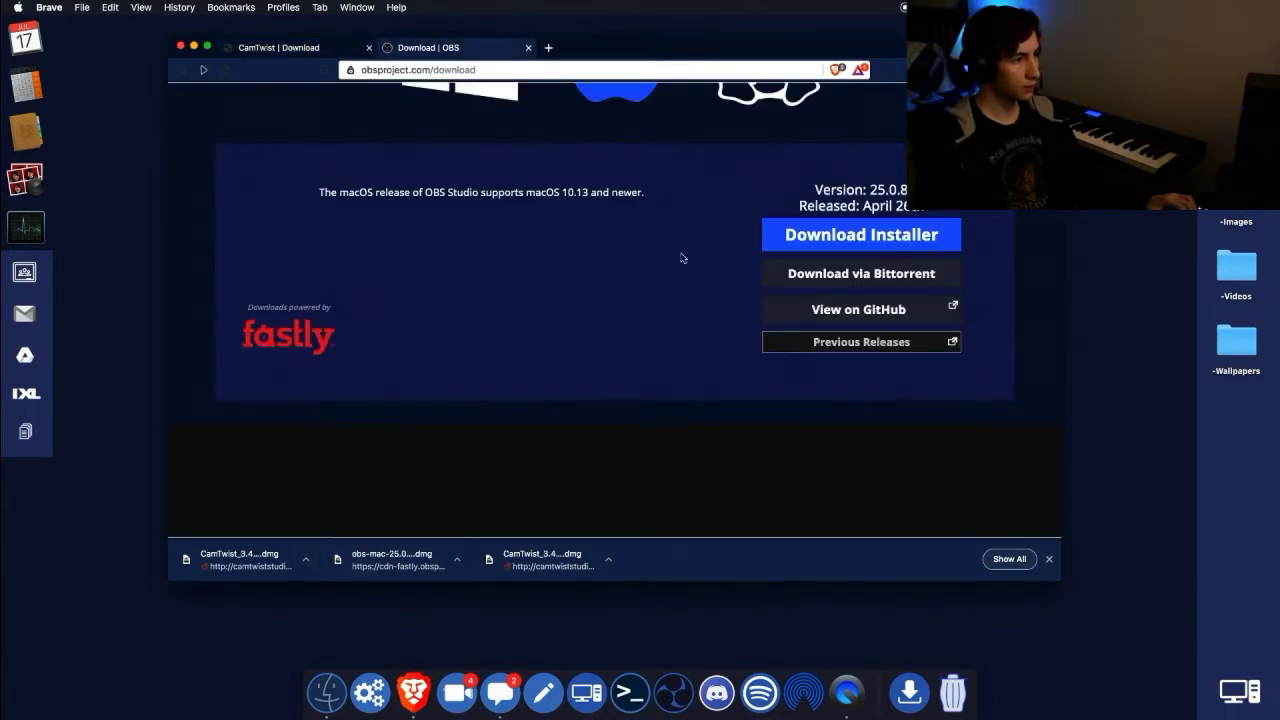
{"action": "left_click", "coordinate": [868, 240]}
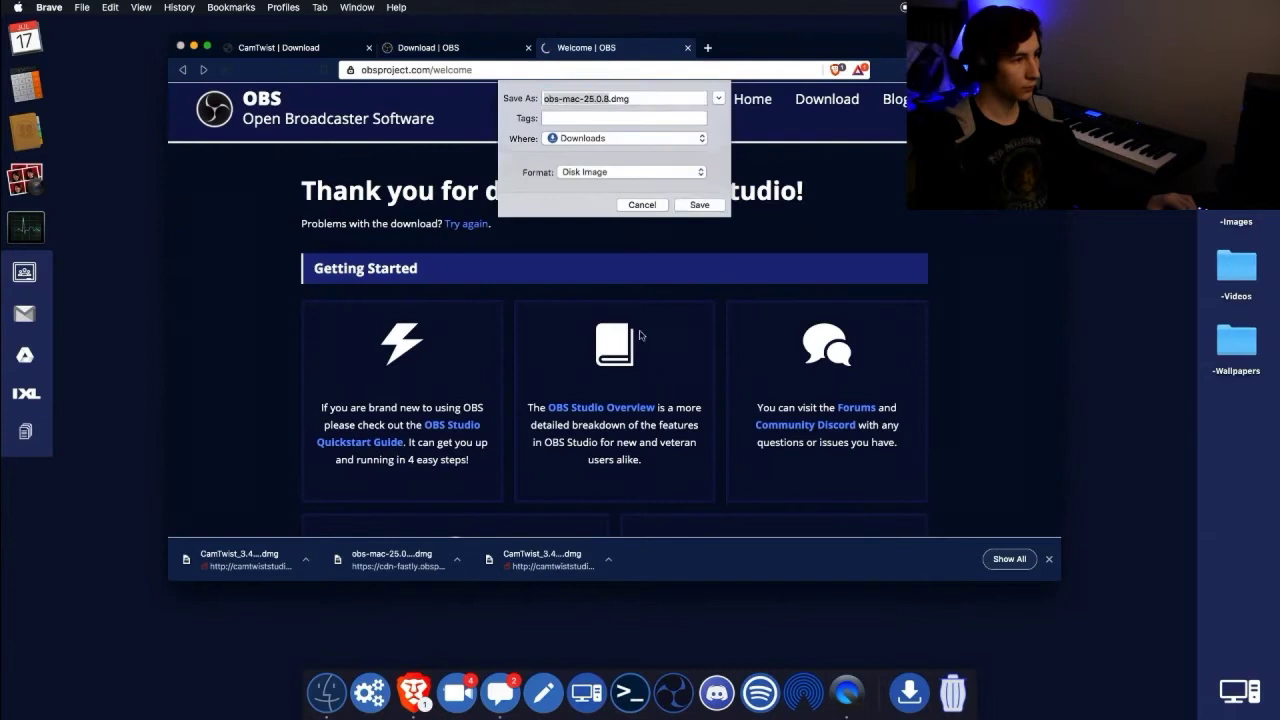
{"action": "left_click", "coordinate": [697, 202]}
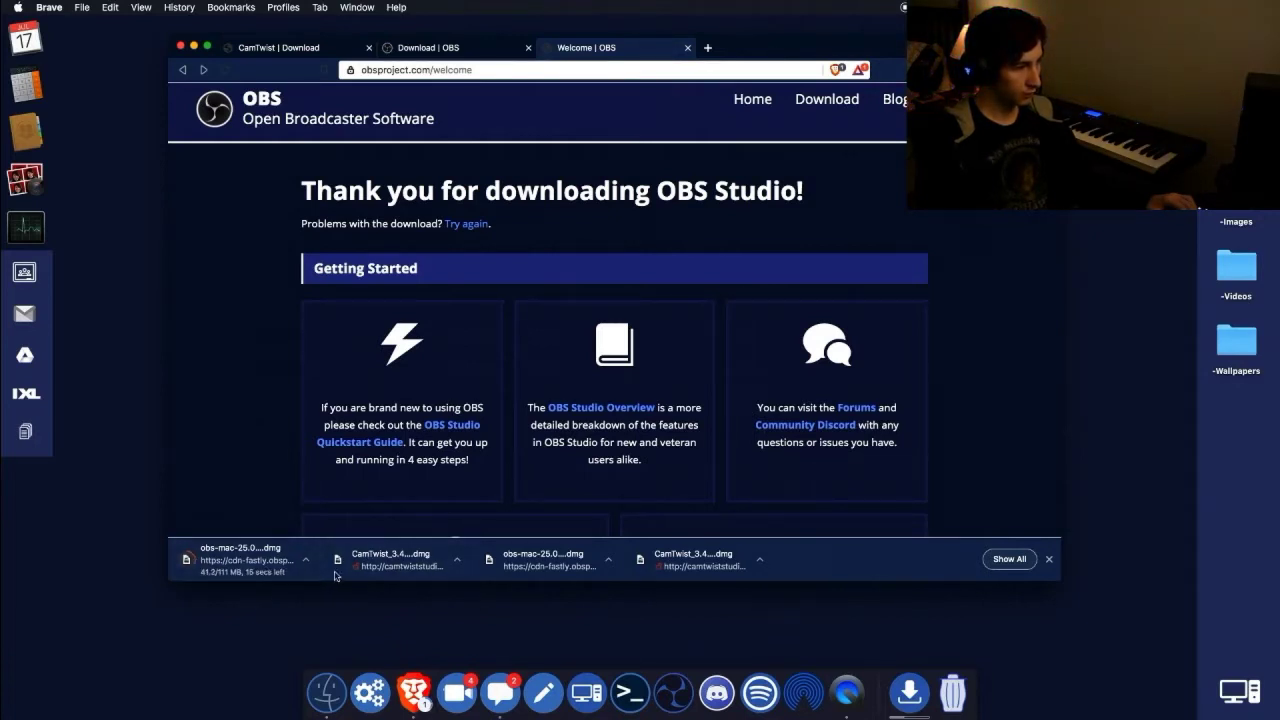
{"action": "left_click", "coordinate": [385, 560]}
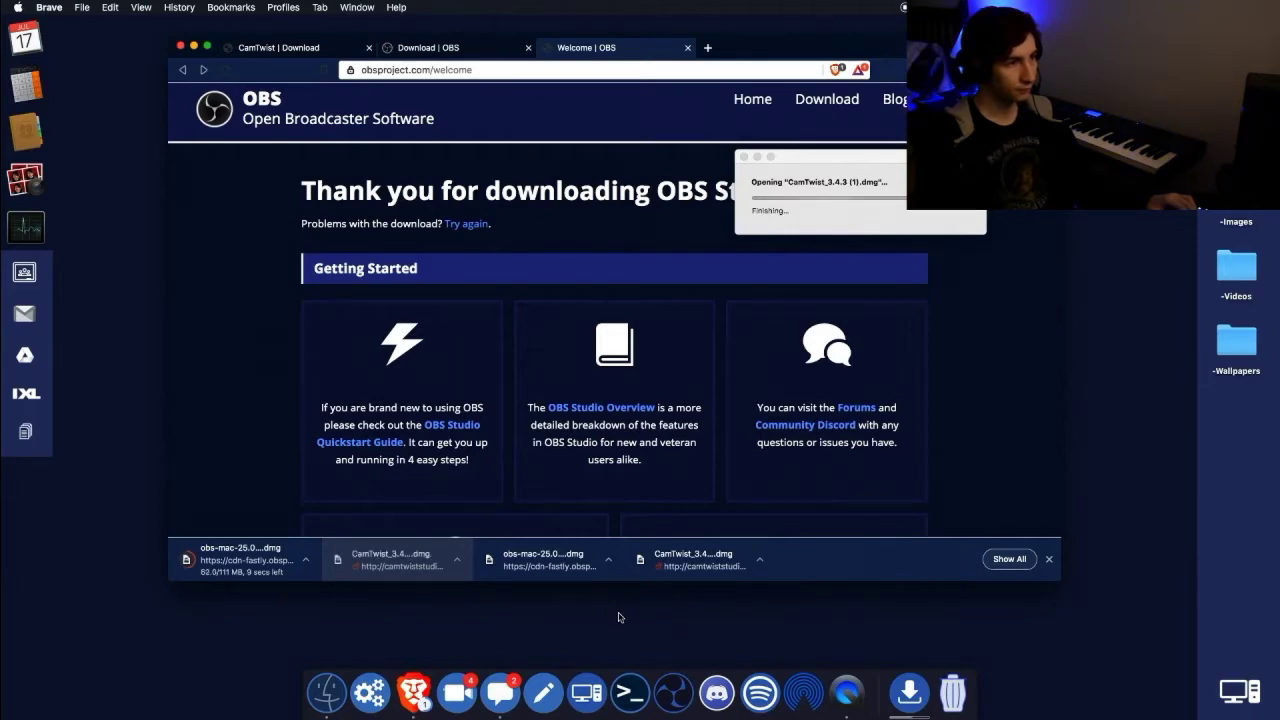
Step: Bring up the CamTwist_3.4.3 volume and try launching CamTwist.pkg, dismissing the unidentified-developer warning
{"action": "key", "text": "super+Tab"}
{"action": "key", "text": "ctrl+Up"}
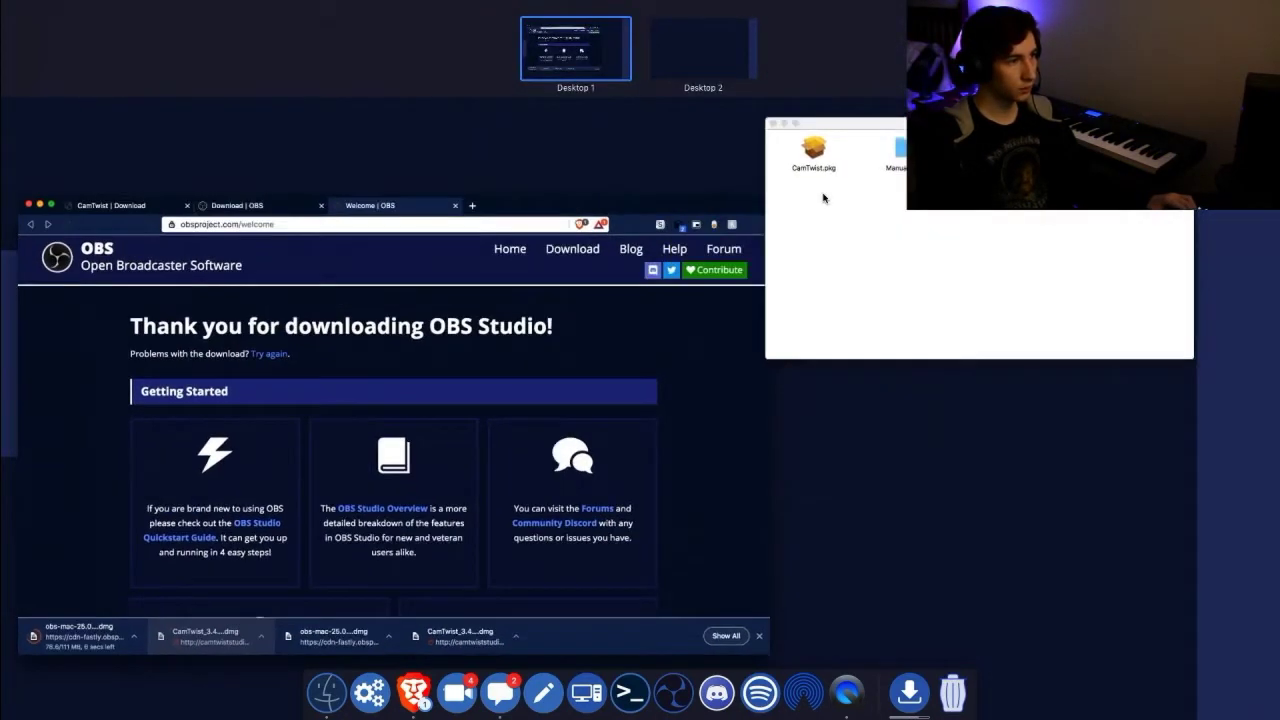
{"action": "left_click", "coordinate": [823, 198]}
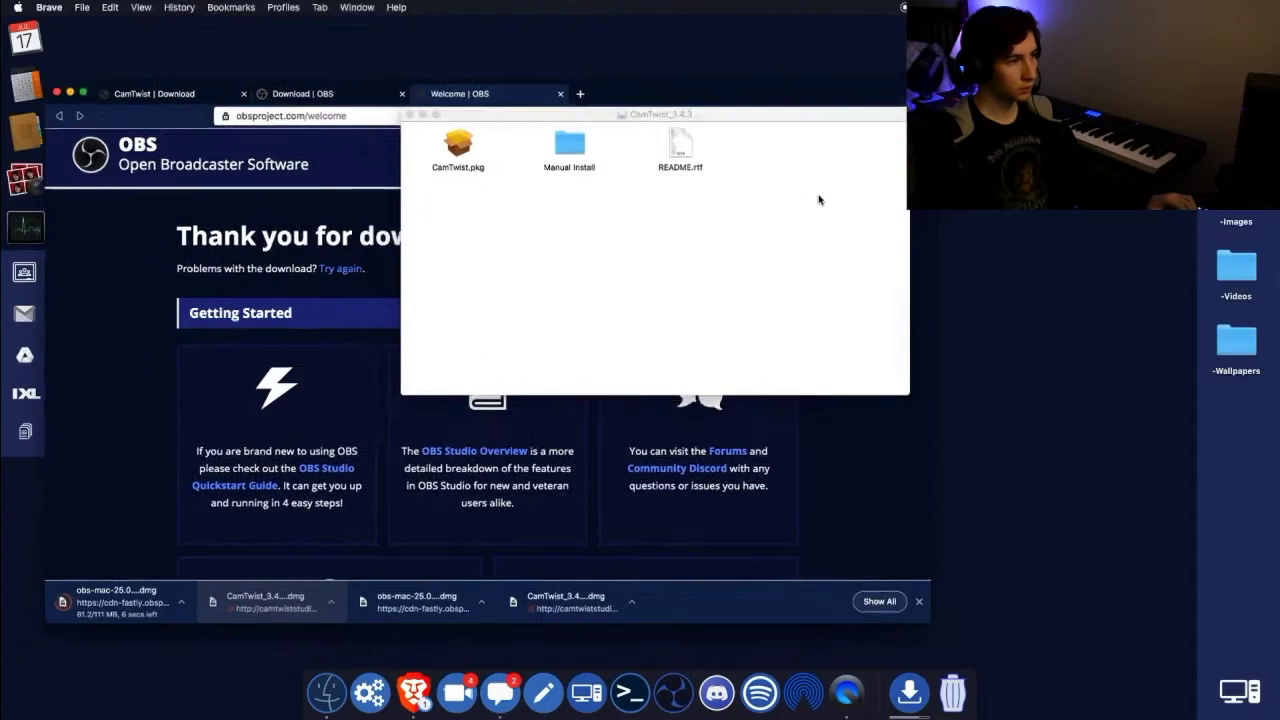
{"action": "left_click", "coordinate": [450, 147]}
{"action": "double_click", "coordinate": [450, 147]}
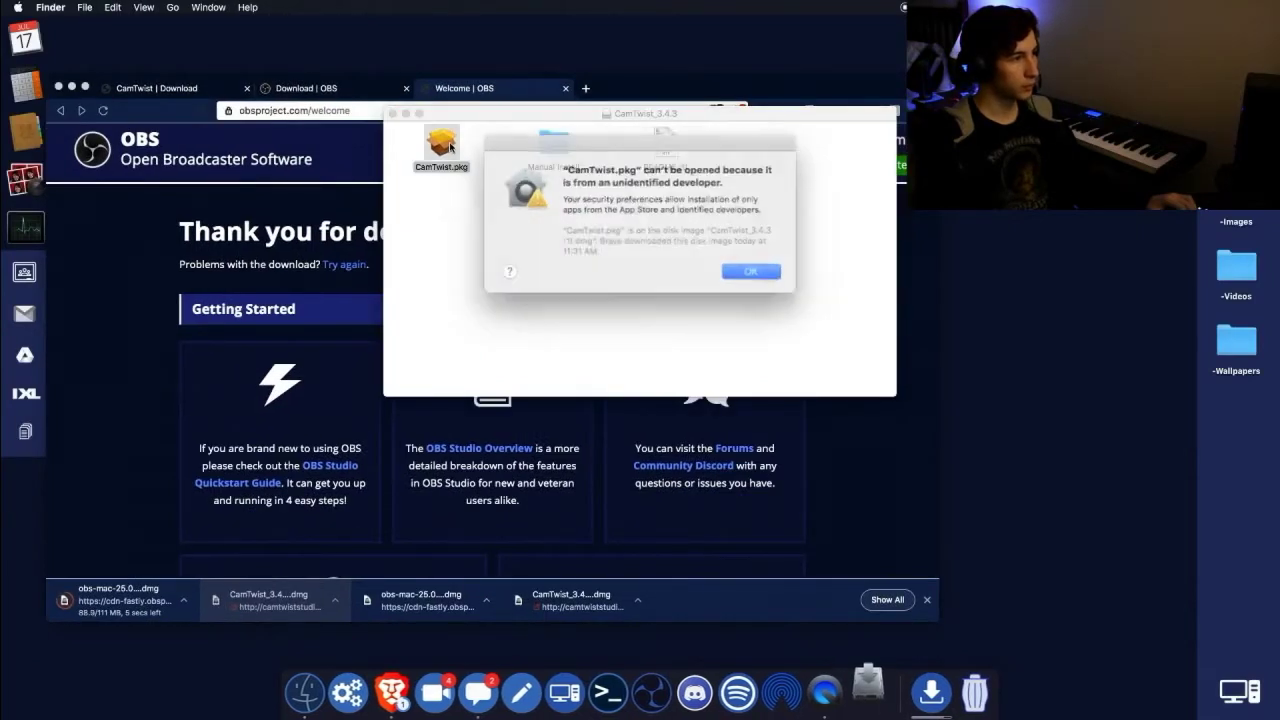
{"action": "left_click", "coordinate": [742, 270]}
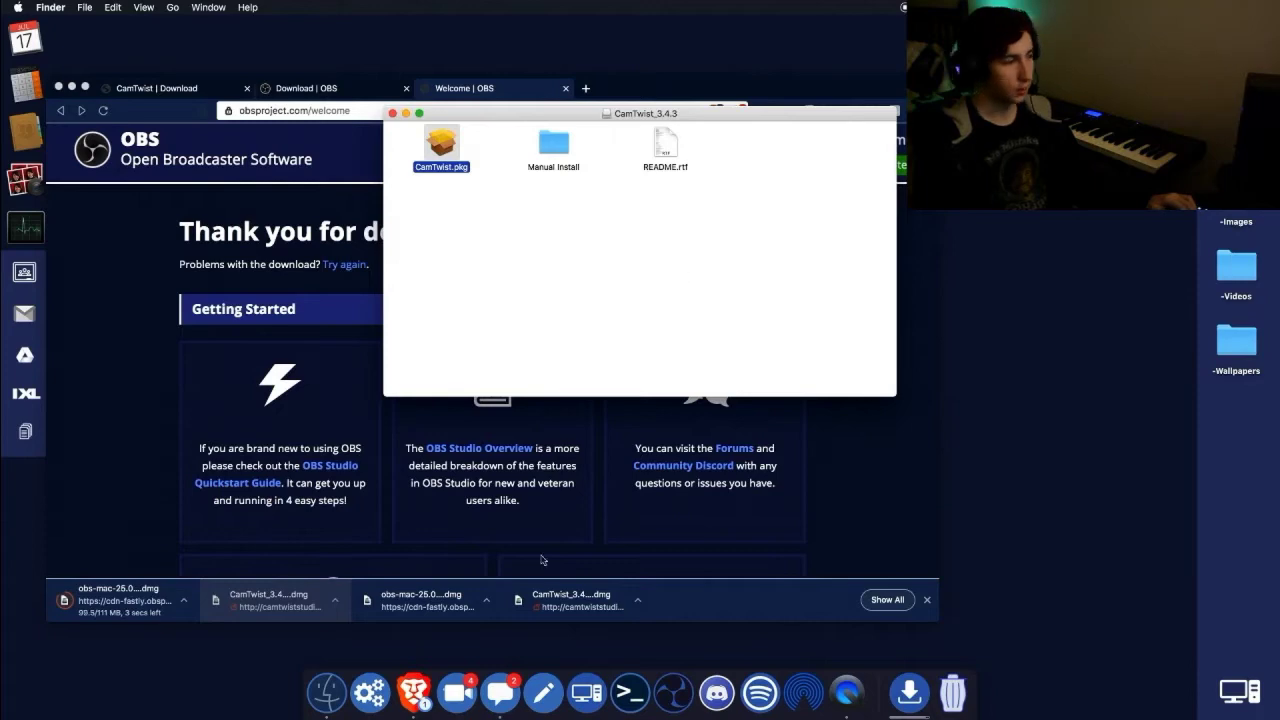
Step: Use Open Anyway in Security & Privacy General to let CamTwist.pkg run
{"action": "left_click", "coordinate": [369, 696]}
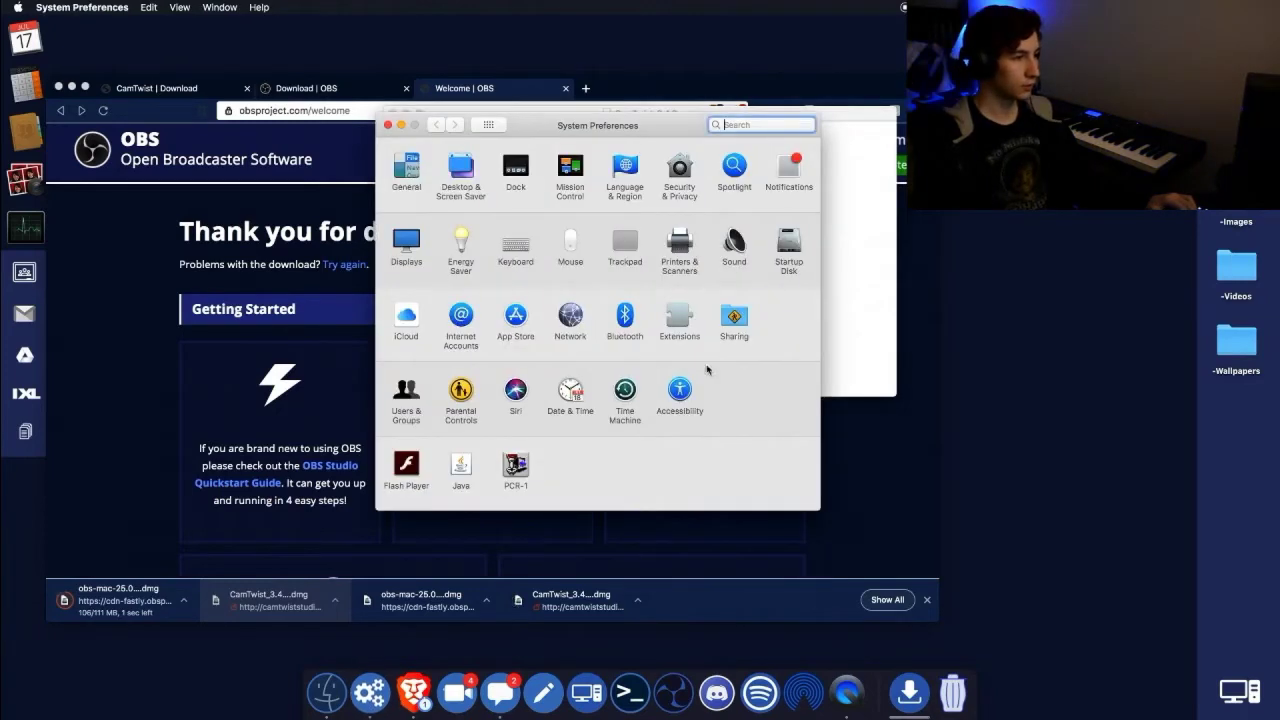
{"action": "left_click", "coordinate": [679, 167]}
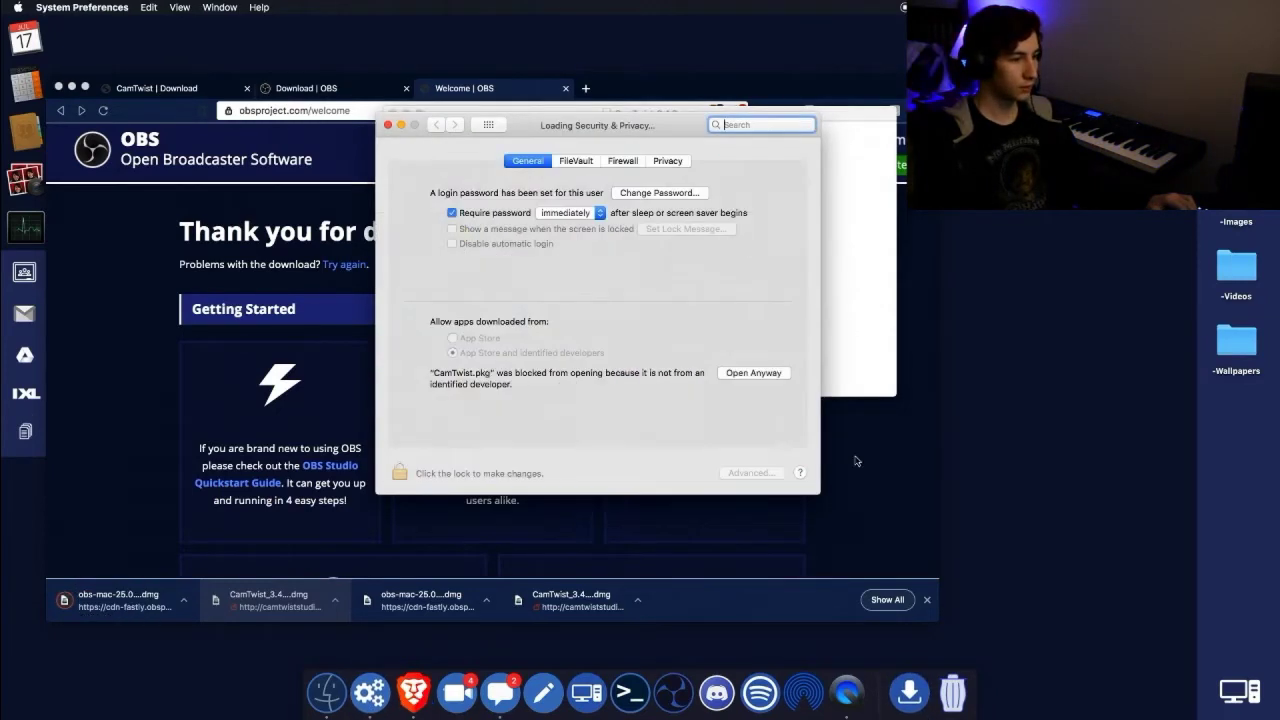
{"action": "left_click", "coordinate": [740, 373]}
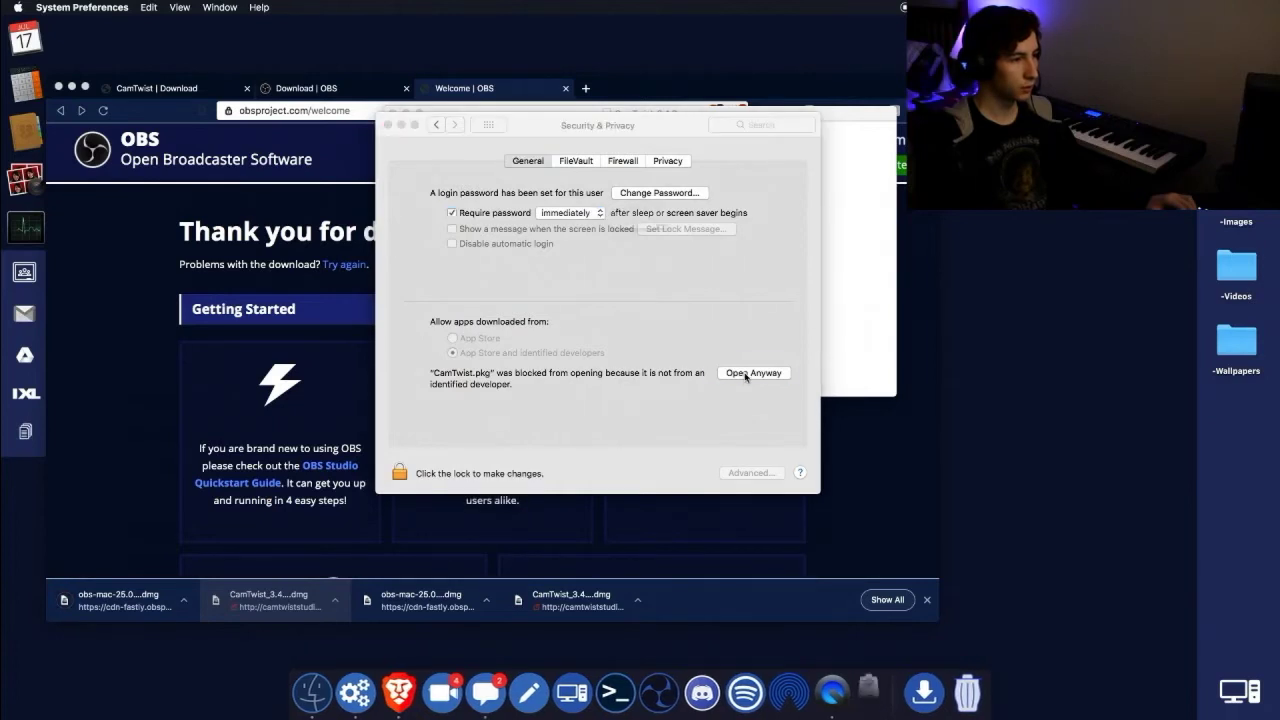
{"action": "left_click", "coordinate": [679, 266]}
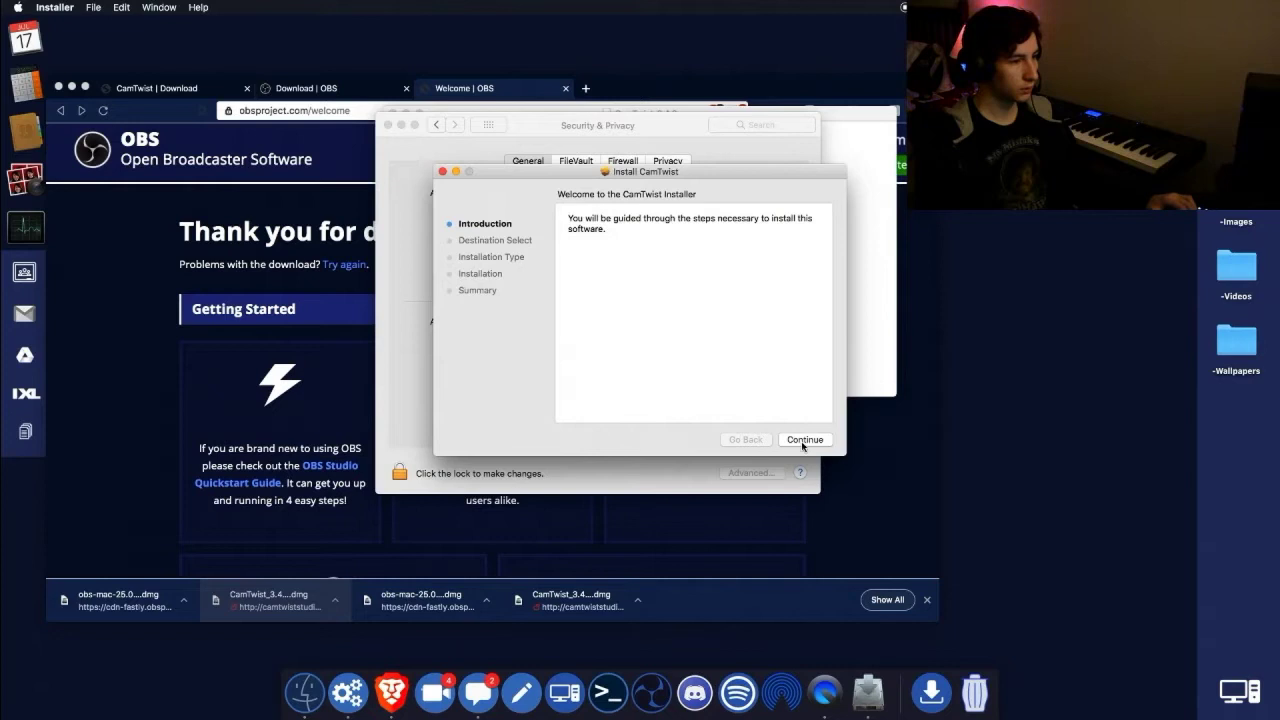
Step: Install CamTwist after entering the administrator password, then move the installer package to the Trash
{"action": "left_click", "coordinate": [802, 440]}
{"action": "left_click", "coordinate": [808, 440]}
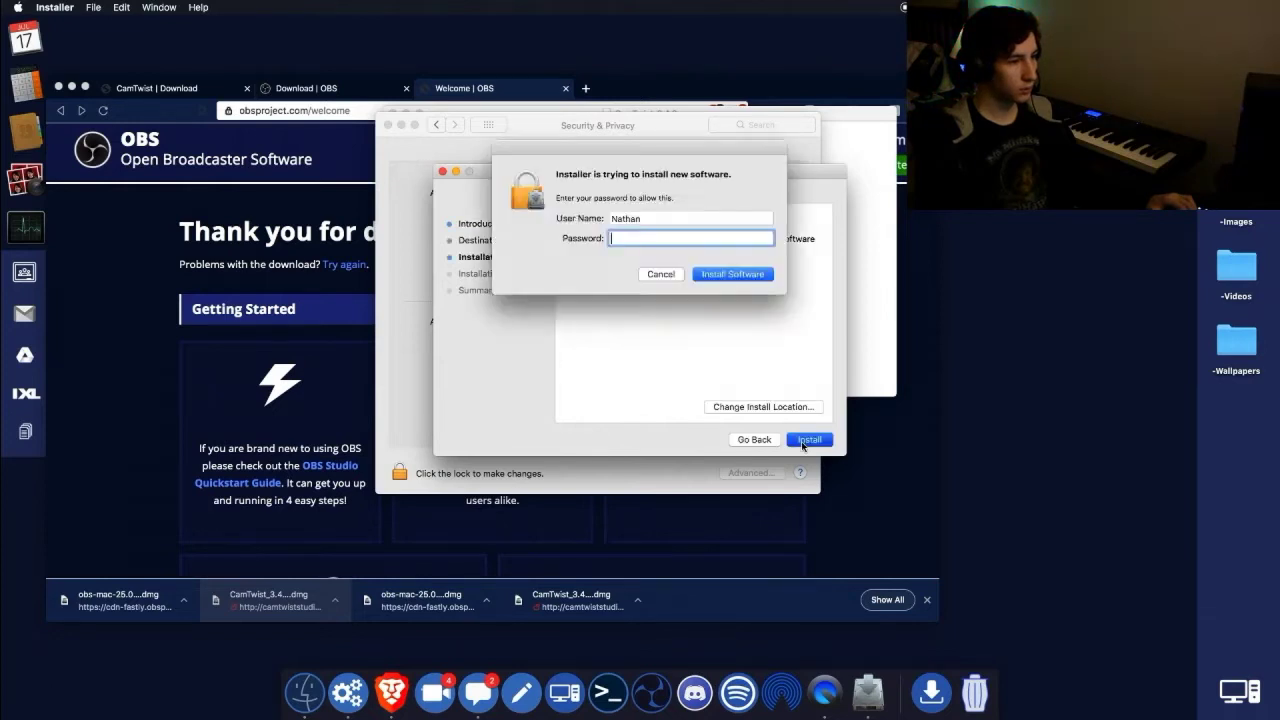
{"action": "key", "text": "super+v"}
{"action": "type", "text": "••••"}
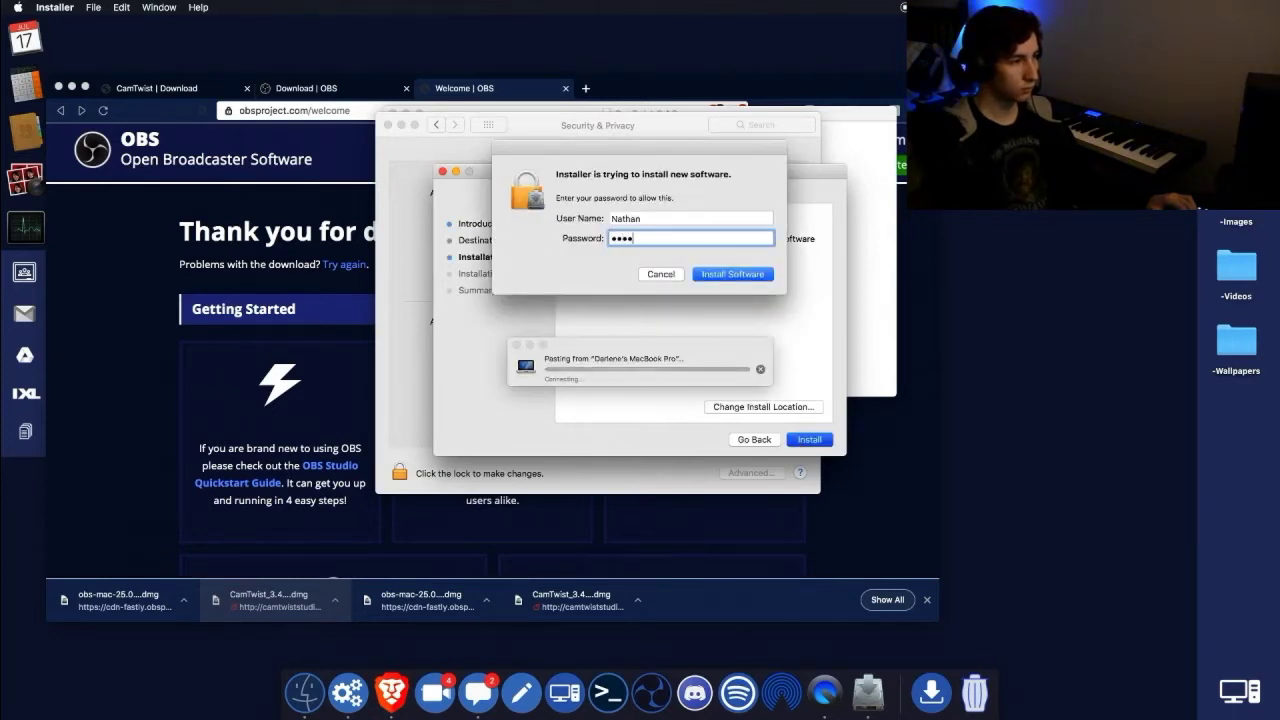
{"action": "type", "text": "•"}
{"action": "key", "text": "Return"}
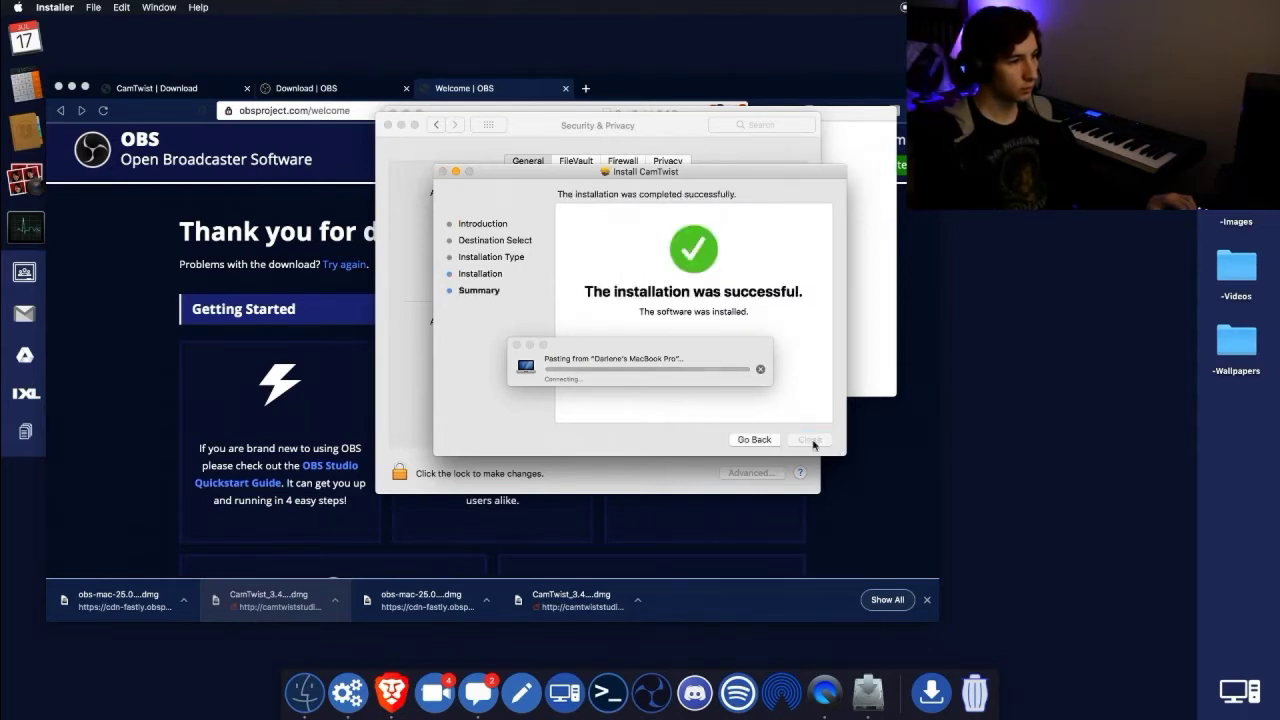
{"action": "left_click", "coordinate": [815, 440]}
{"action": "left_click", "coordinate": [703, 251]}
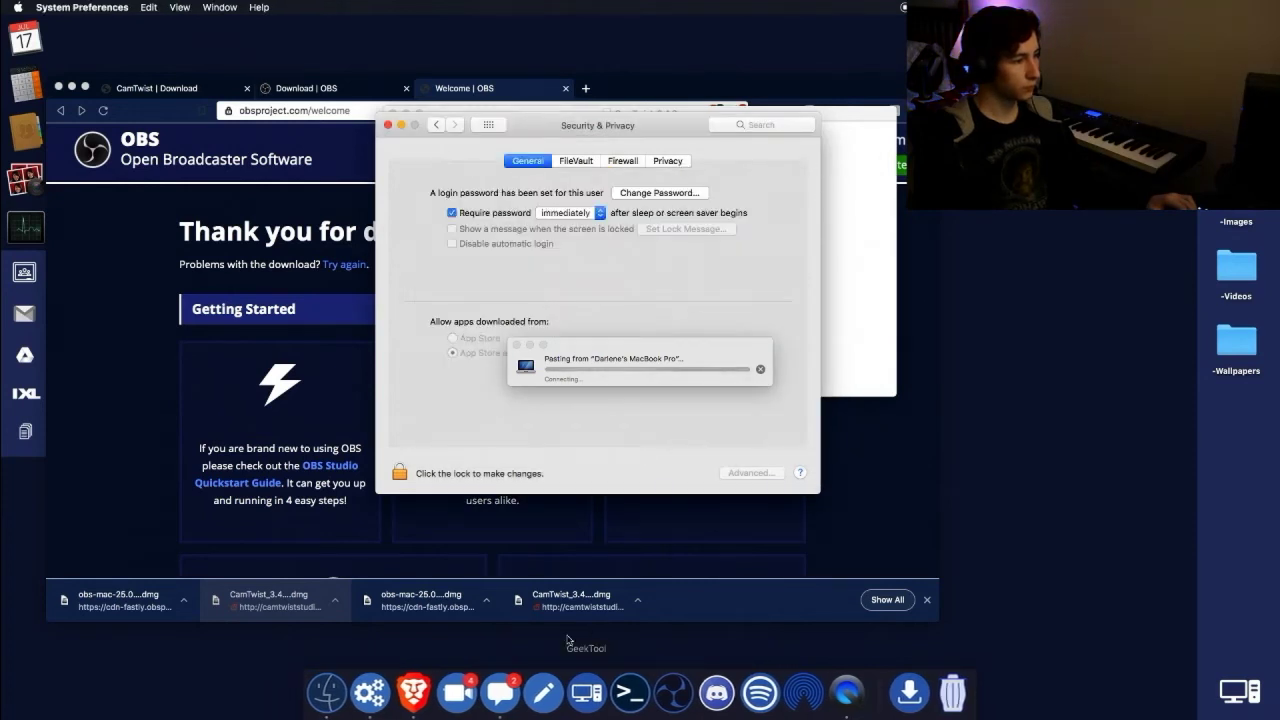
Step: Open the OBS disk image and try copying OBS to Applications, keeping the existing app
{"action": "left_click", "coordinate": [495, 543]}
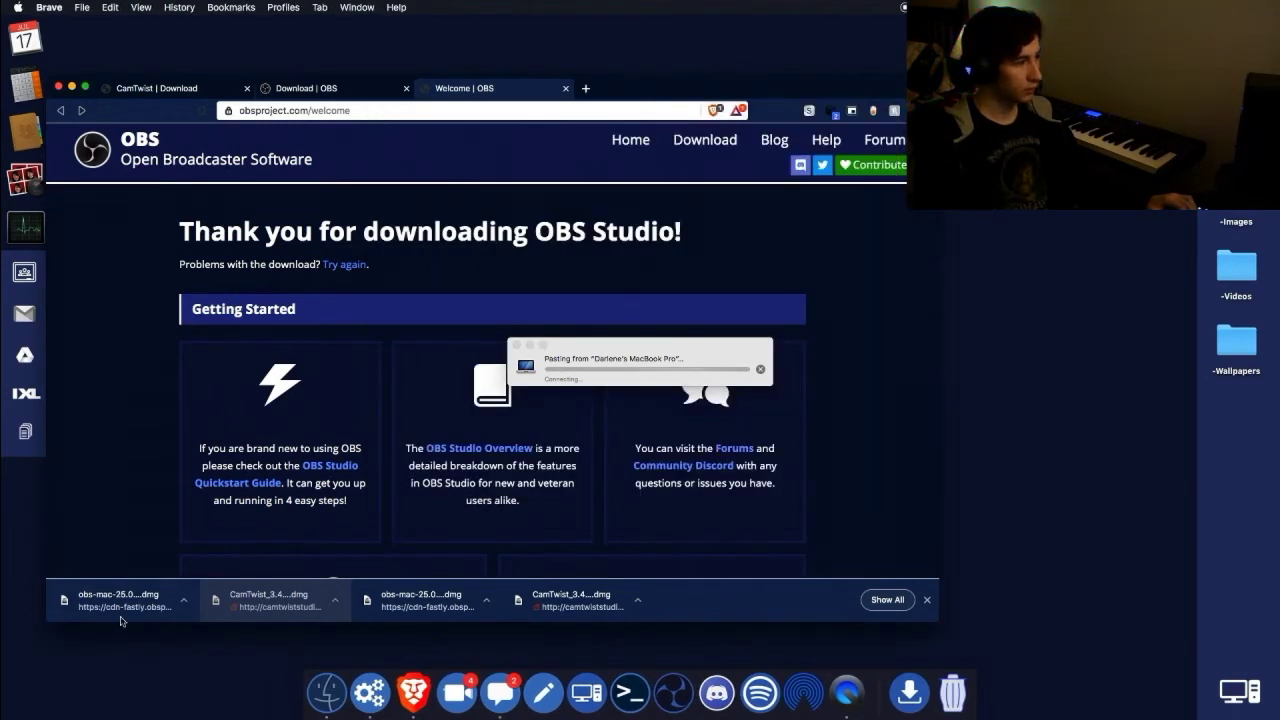
{"action": "left_click", "coordinate": [148, 604]}
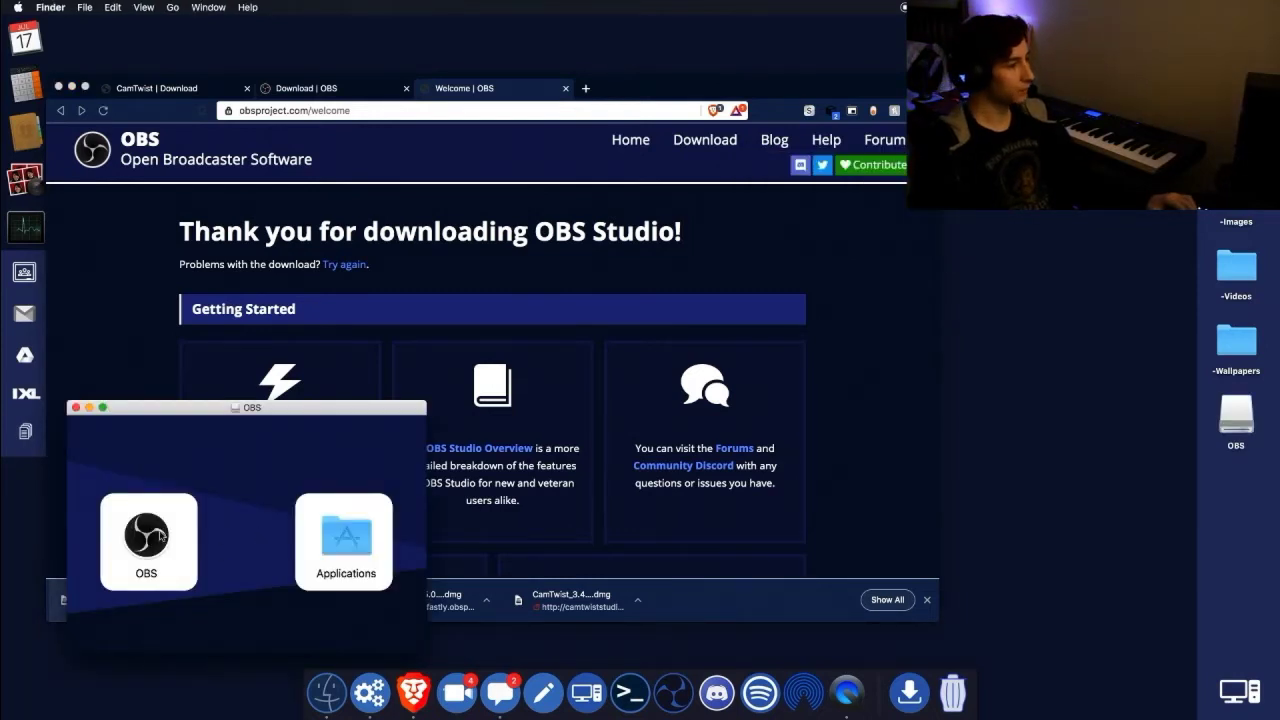
{"action": "left_click_drag", "start_coordinate": [150, 540], "coordinate": [347, 544]}
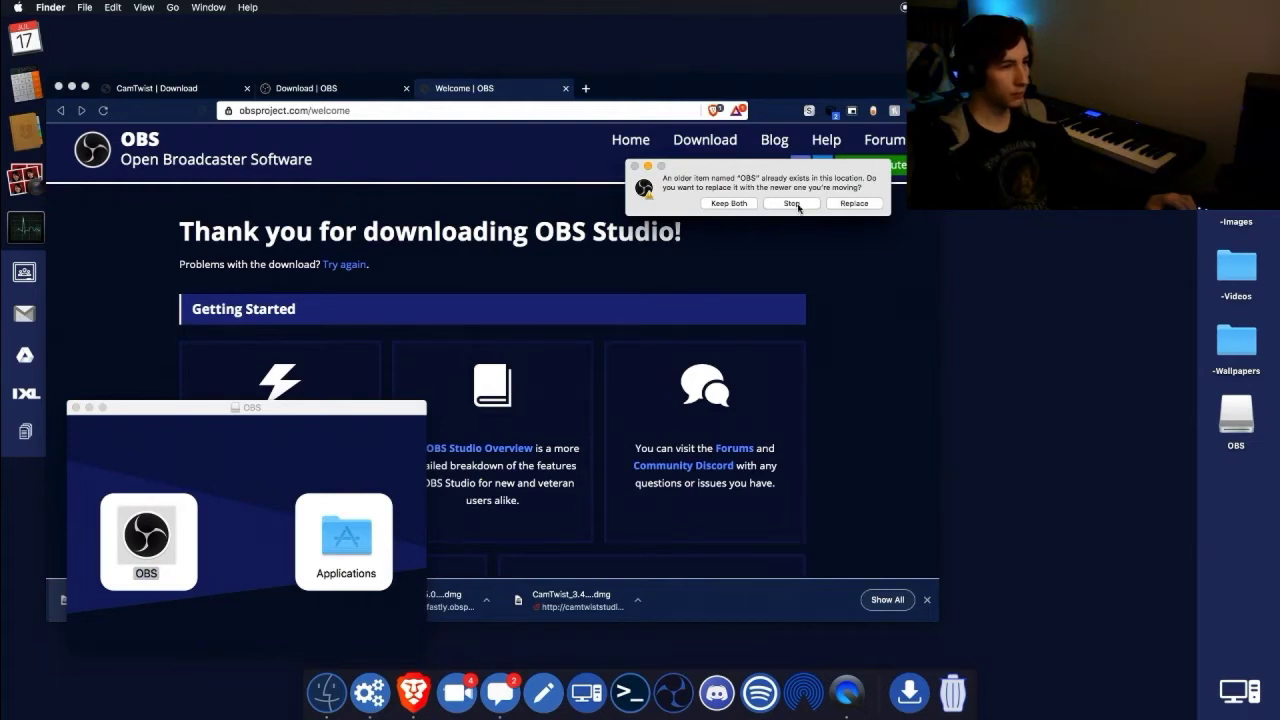
{"action": "left_click", "coordinate": [792, 204]}
Step: Close both disk image windows and eject the CamTwist and OBS installer disks
{"action": "left_click", "coordinate": [75, 408]}
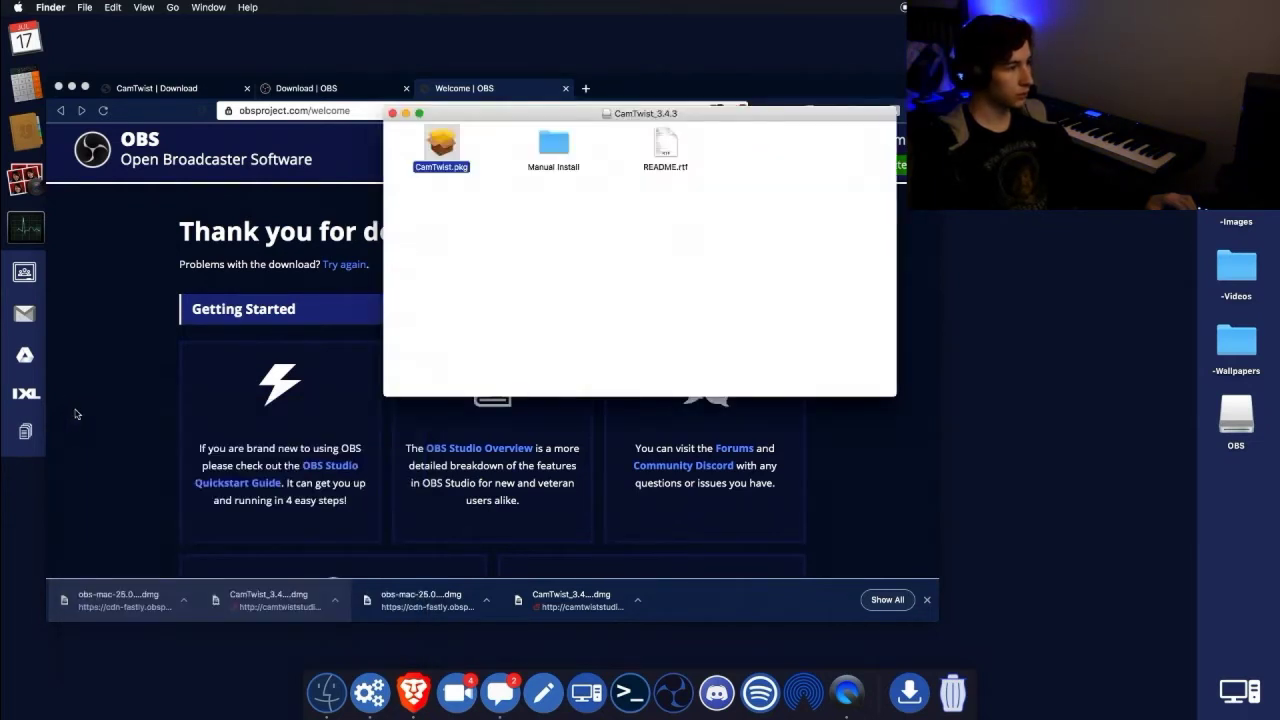
{"action": "left_click", "coordinate": [393, 114]}
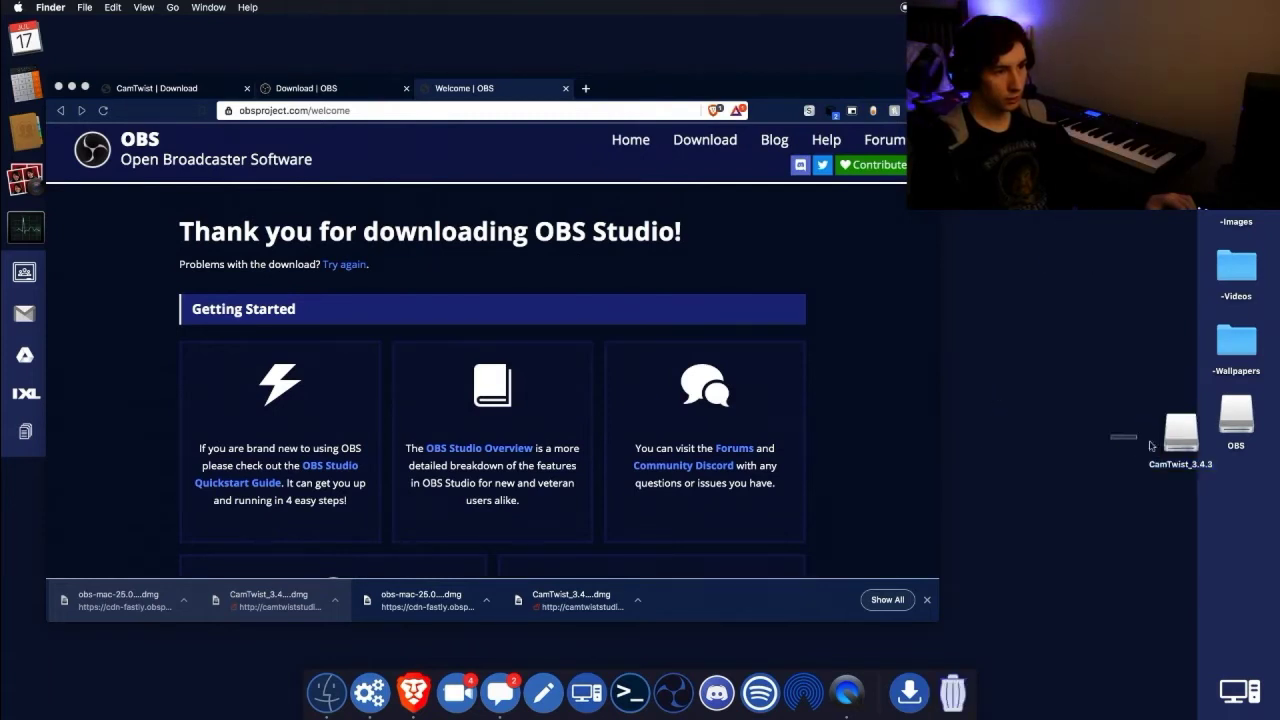
{"action": "left_click_drag", "start_coordinate": [1110, 472], "coordinate": [958, 688]}
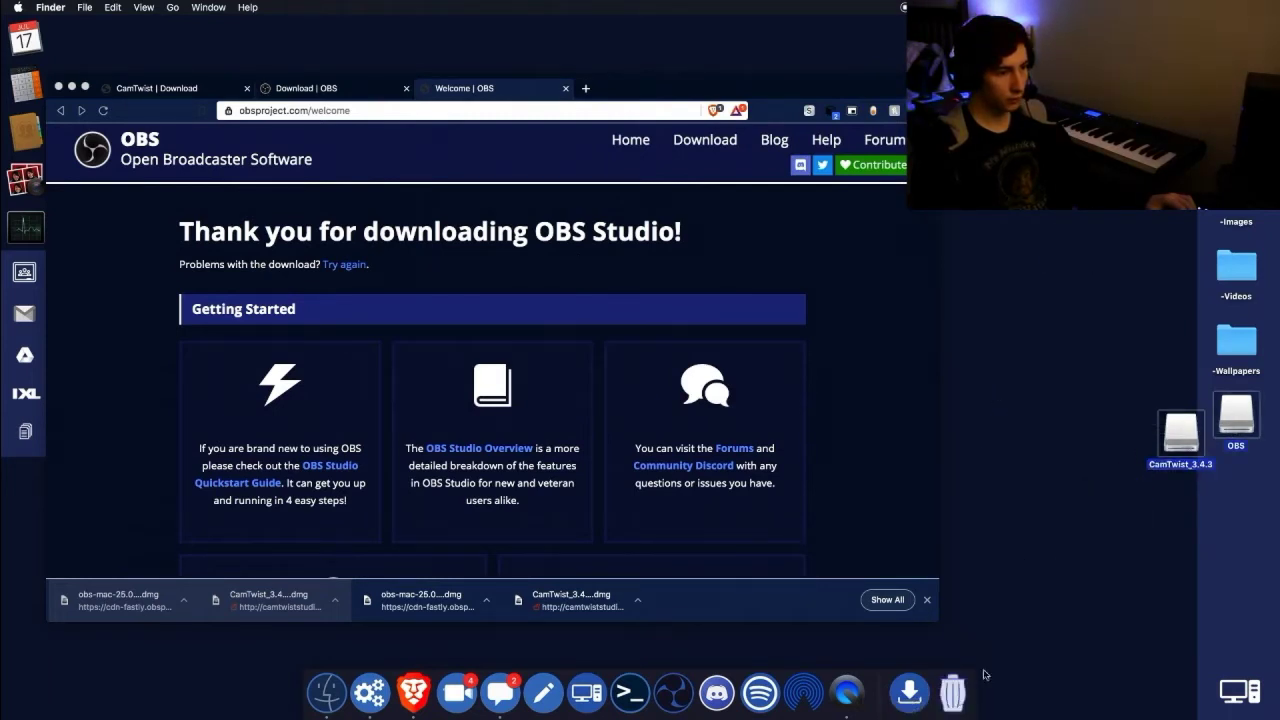
Step: Close the Brave browser window and the Security & Privacy window
{"action": "left_click", "coordinate": [733, 112]}
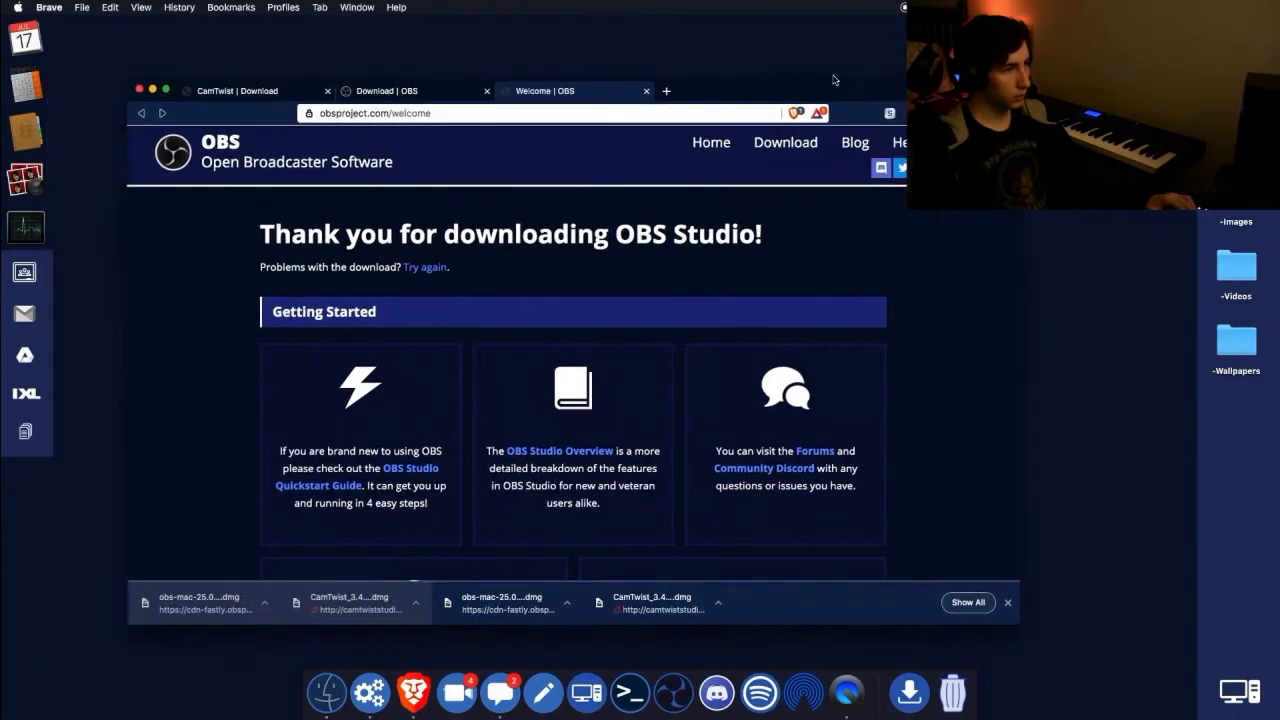
{"action": "left_click", "coordinate": [178, 78]}
{"action": "left_click", "coordinate": [645, 381]}
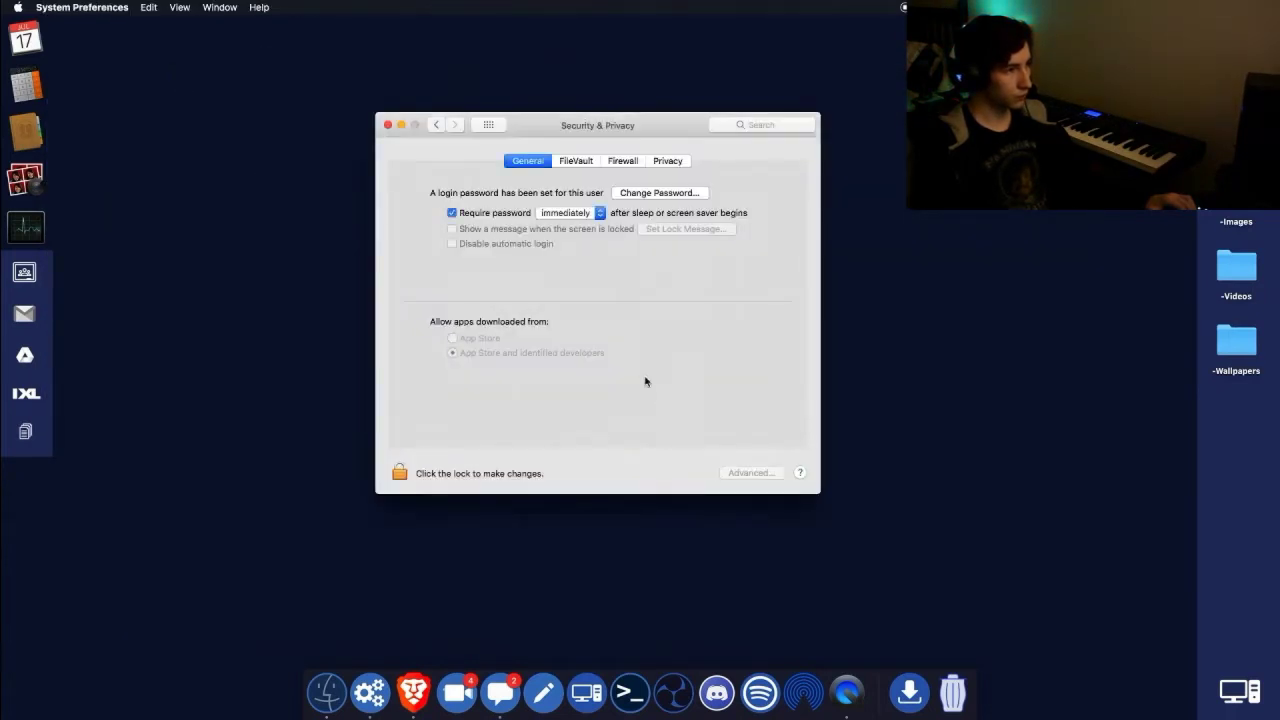
{"action": "left_click", "coordinate": [388, 125]}
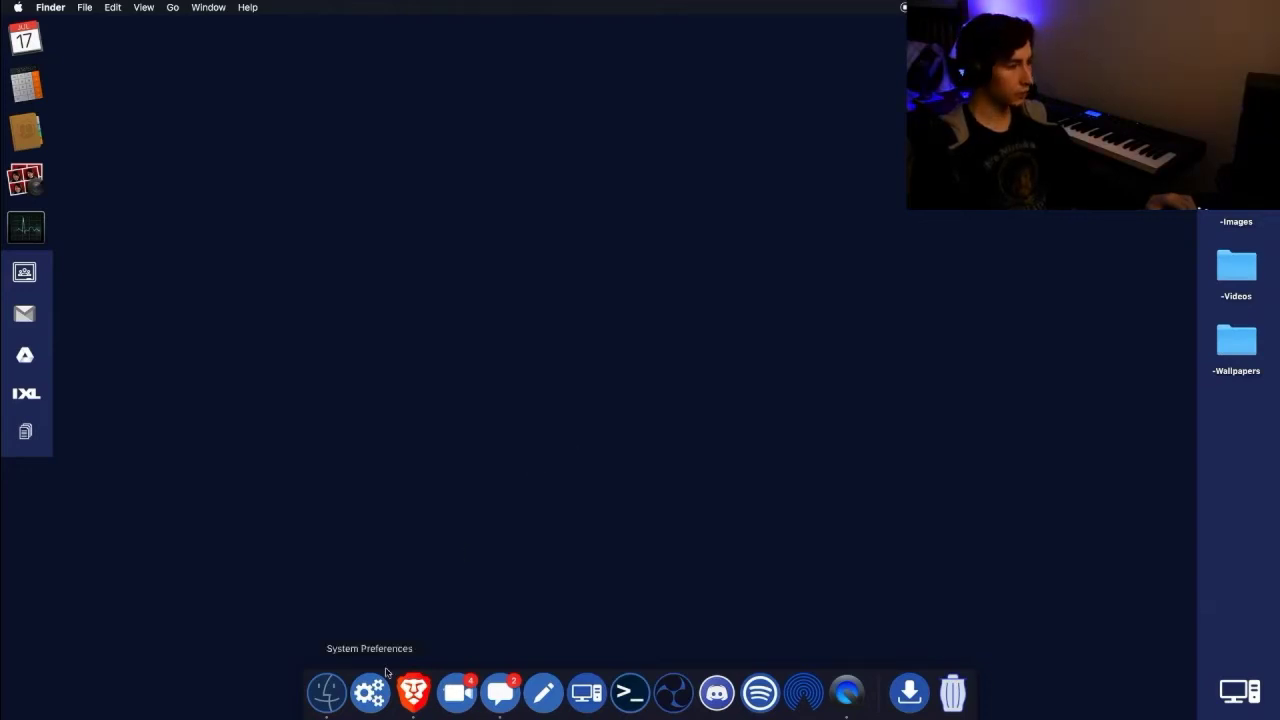
Step: Browse the Applications folder, close it, and launch OBS Studio from the Dock
{"action": "left_click", "coordinate": [327, 698]}
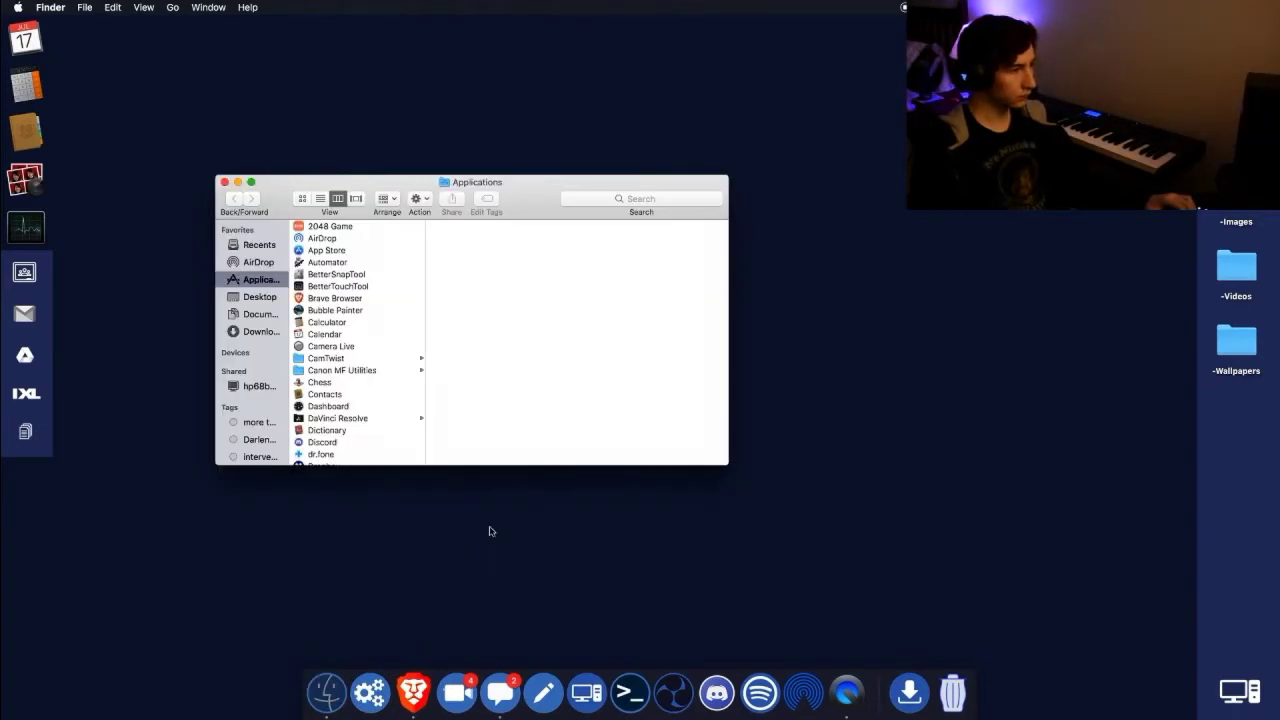
{"action": "scroll", "coordinate": [366, 314], "scroll_direction": "down", "scroll_amount": 10}
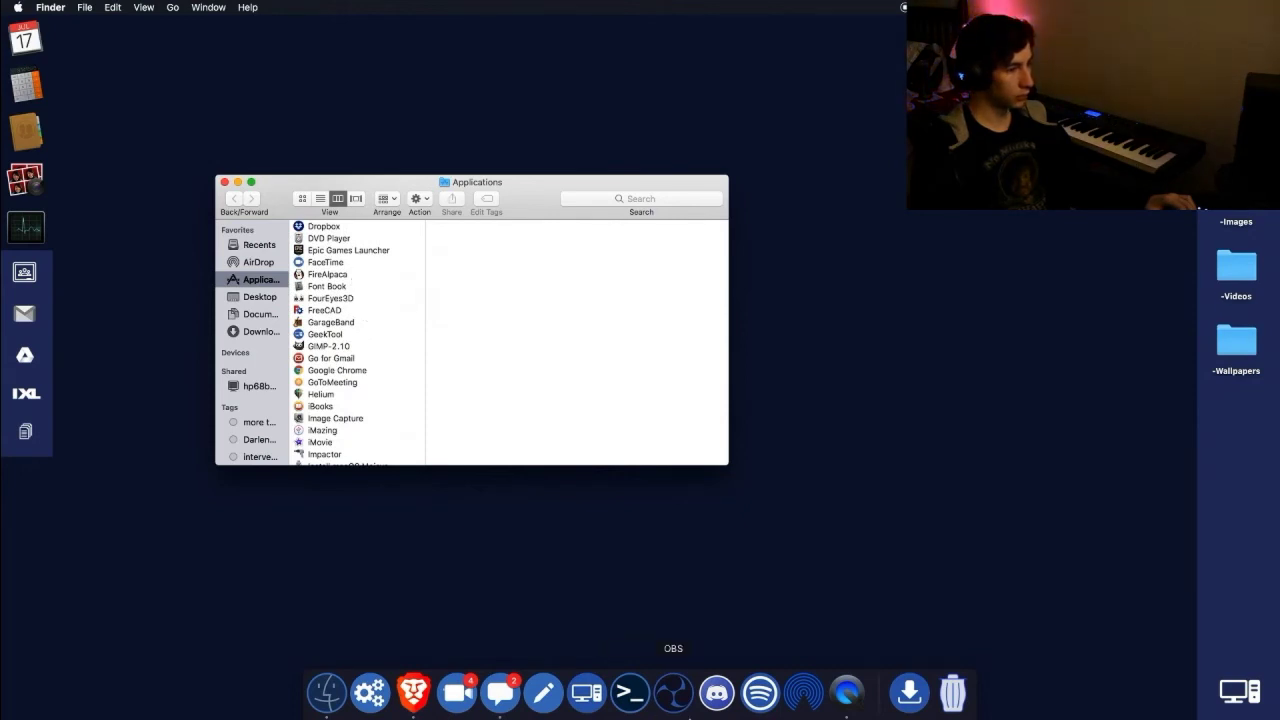
{"action": "scroll", "coordinate": [378, 418], "scroll_direction": "down", "scroll_amount": 5}
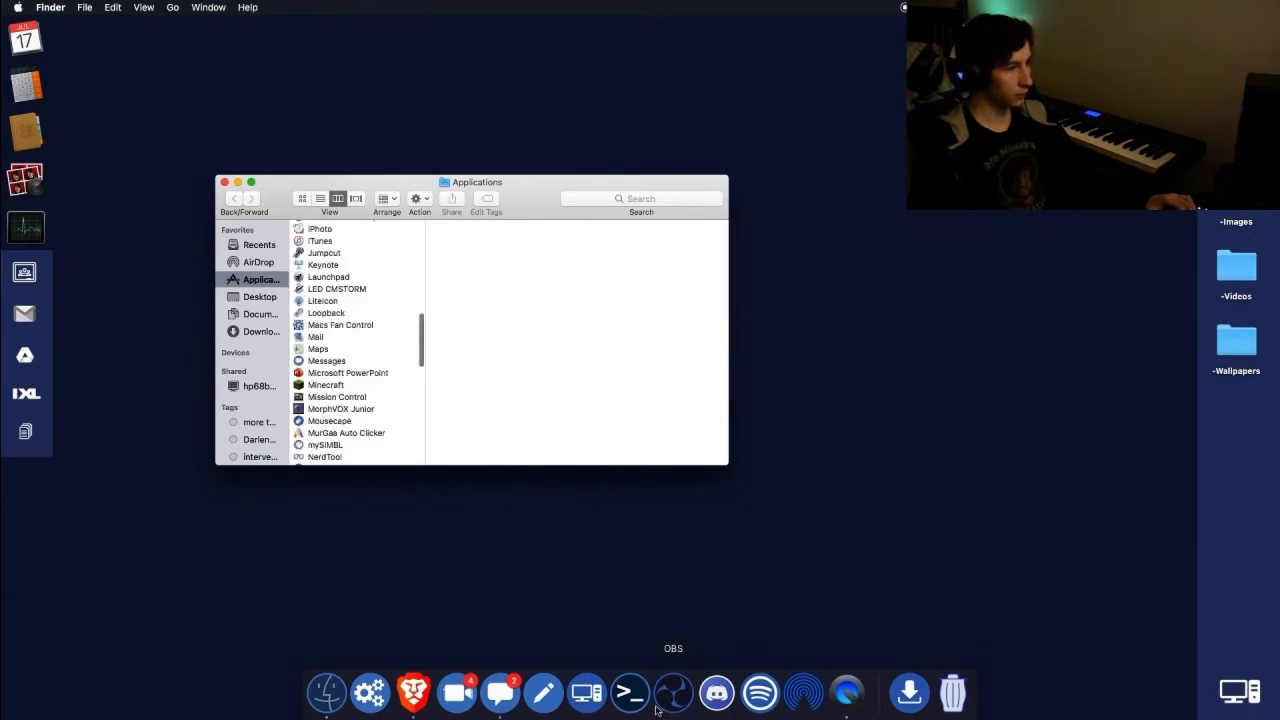
{"action": "scroll", "coordinate": [323, 300], "scroll_direction": "up", "scroll_amount": 15}
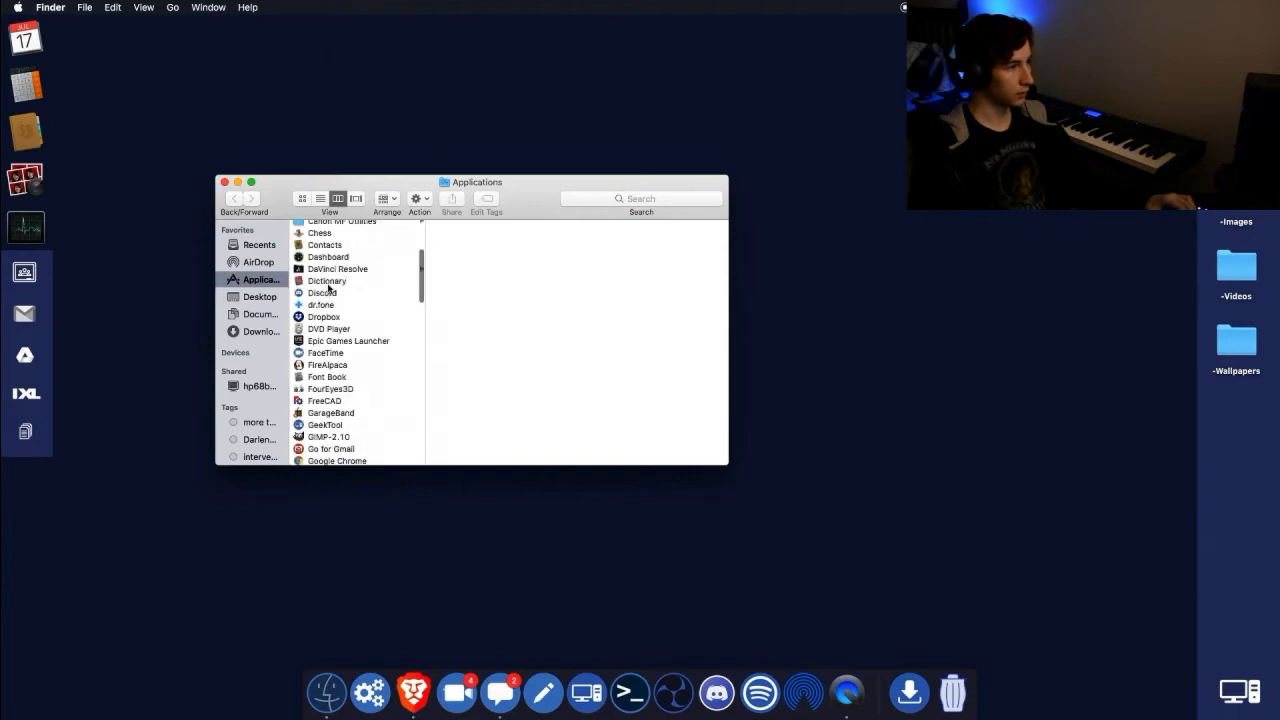
{"action": "left_click", "coordinate": [224, 182]}
{"action": "left_click", "coordinate": [673, 692]}
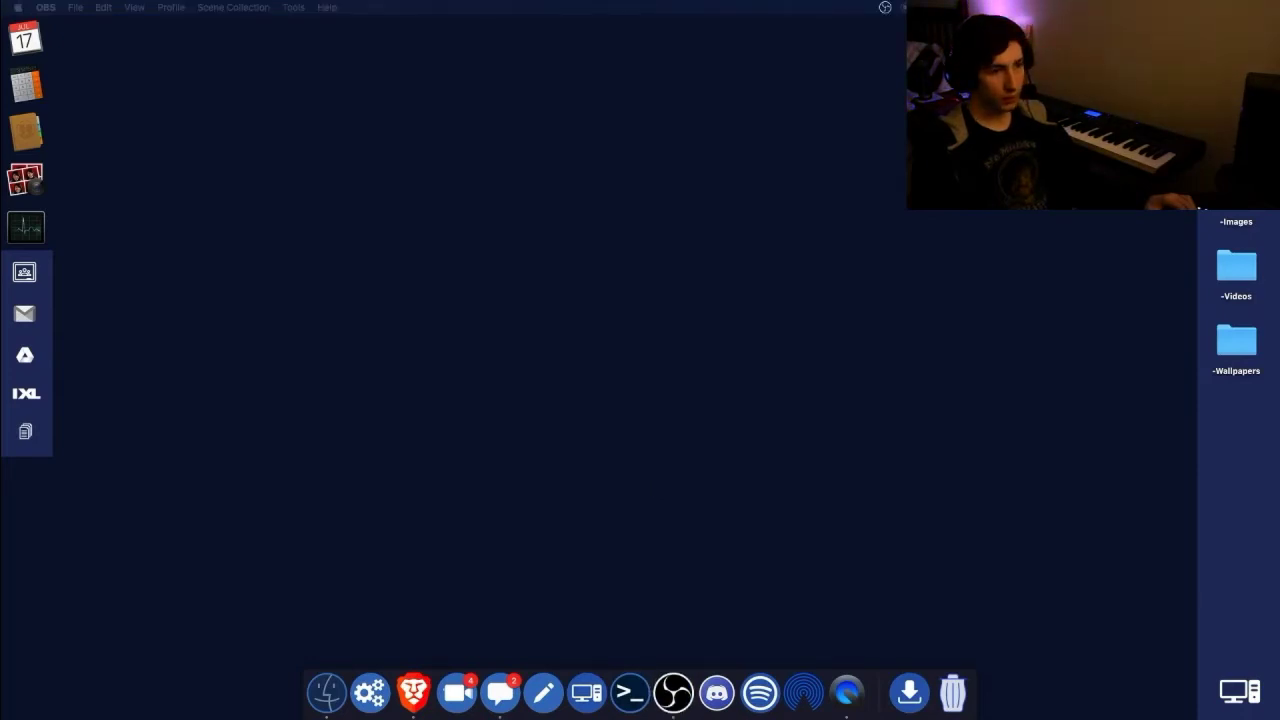
Step: Add a Video Capture Device source using the USB Camera, stretched to fill the preview canvas
{"action": "left_click_drag", "start_coordinate": [905, 197], "coordinate": [601, 131]}
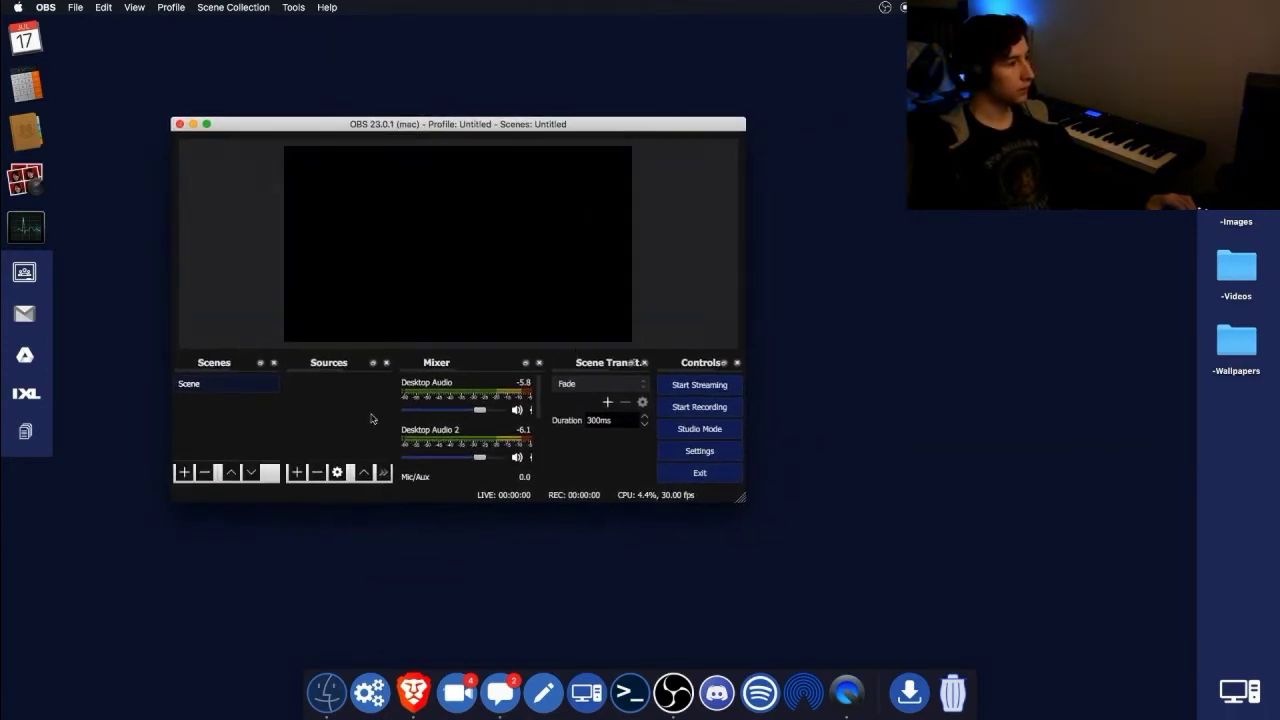
{"action": "left_click", "coordinate": [297, 473]}
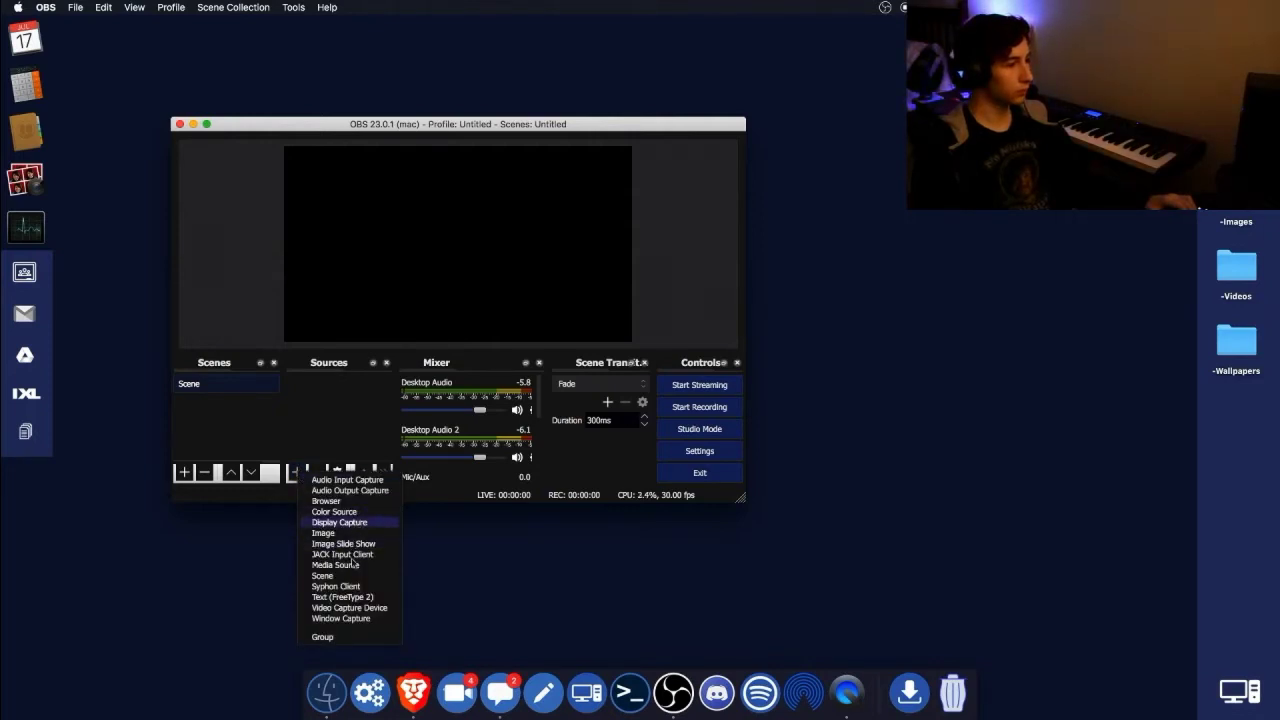
{"action": "left_click", "coordinate": [349, 608]}
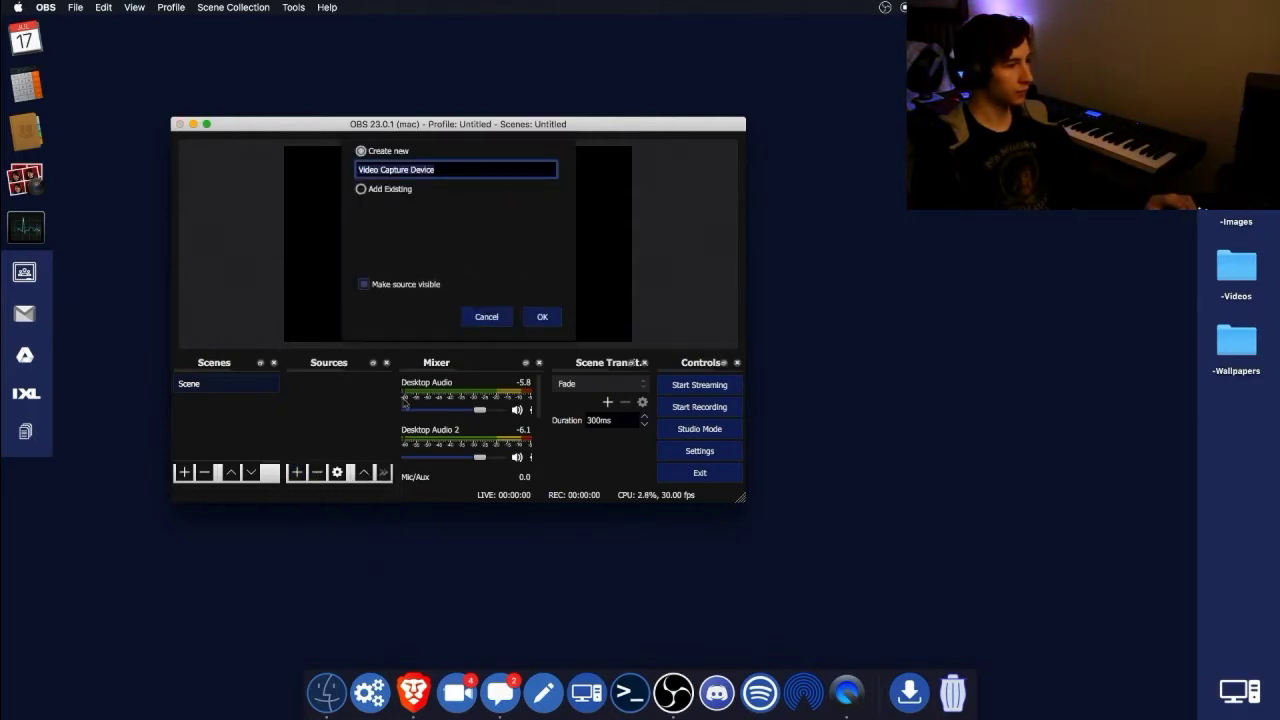
{"action": "left_click", "coordinate": [540, 318]}
{"action": "left_click", "coordinate": [526, 366]}
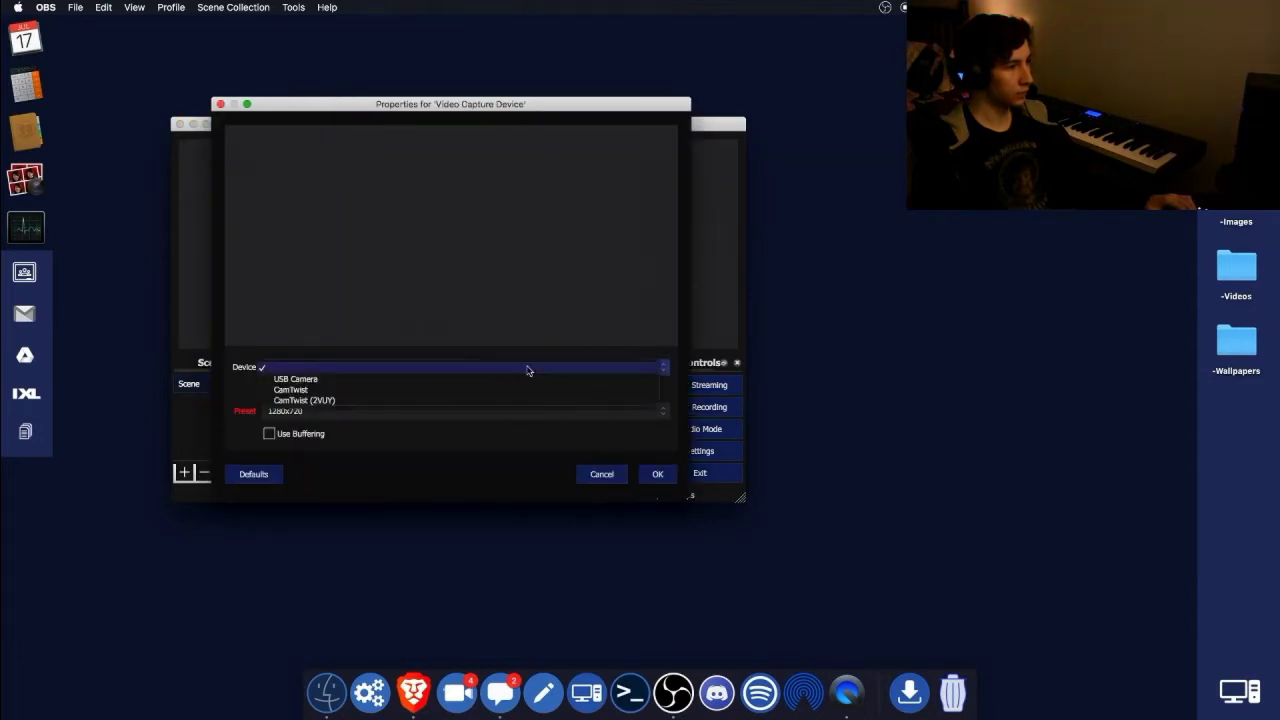
{"action": "left_click", "coordinate": [512, 381]}
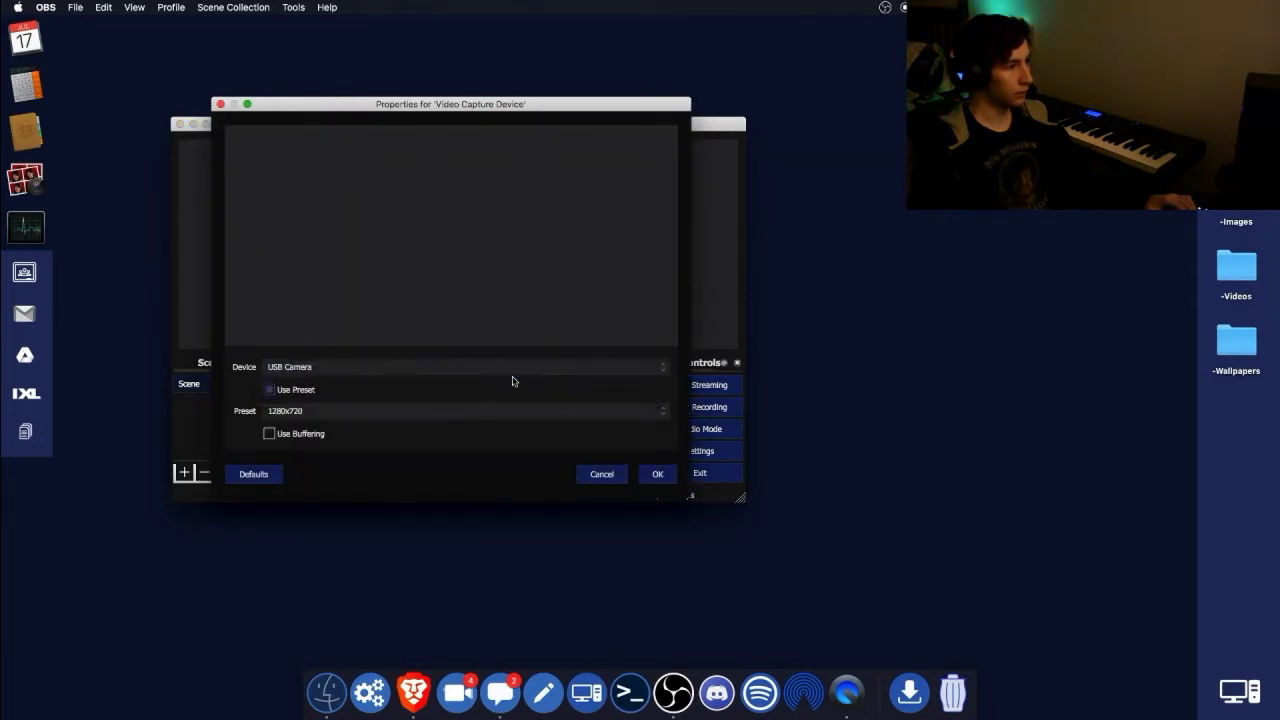
{"action": "left_click", "coordinate": [655, 473]}
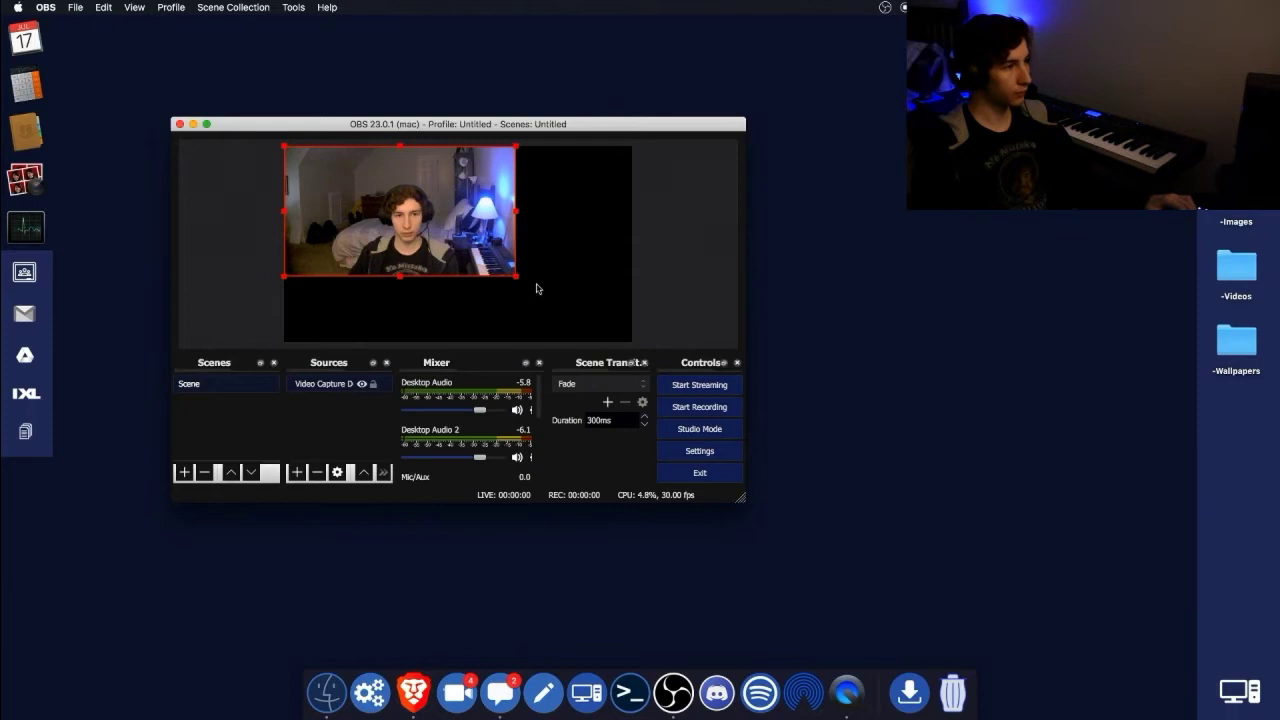
{"action": "left_click_drag", "start_coordinate": [516, 276], "coordinate": [583, 218]}
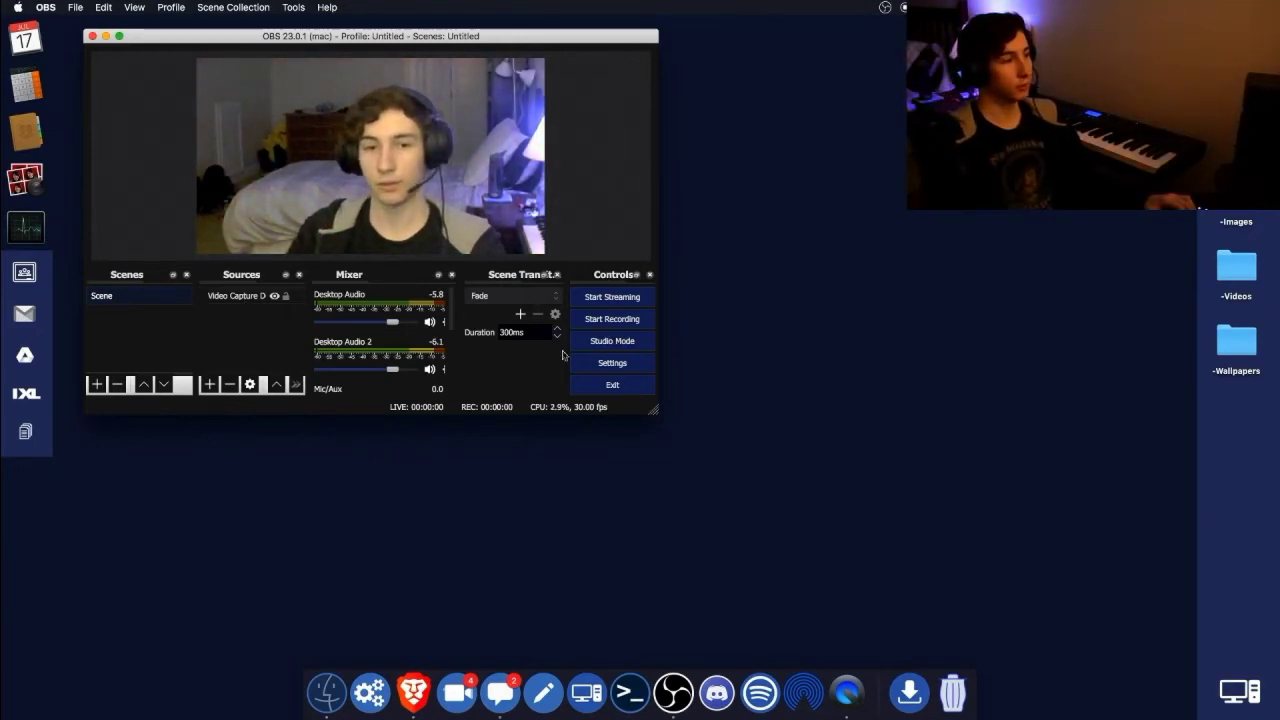
{"action": "left_click", "coordinate": [628, 363]}
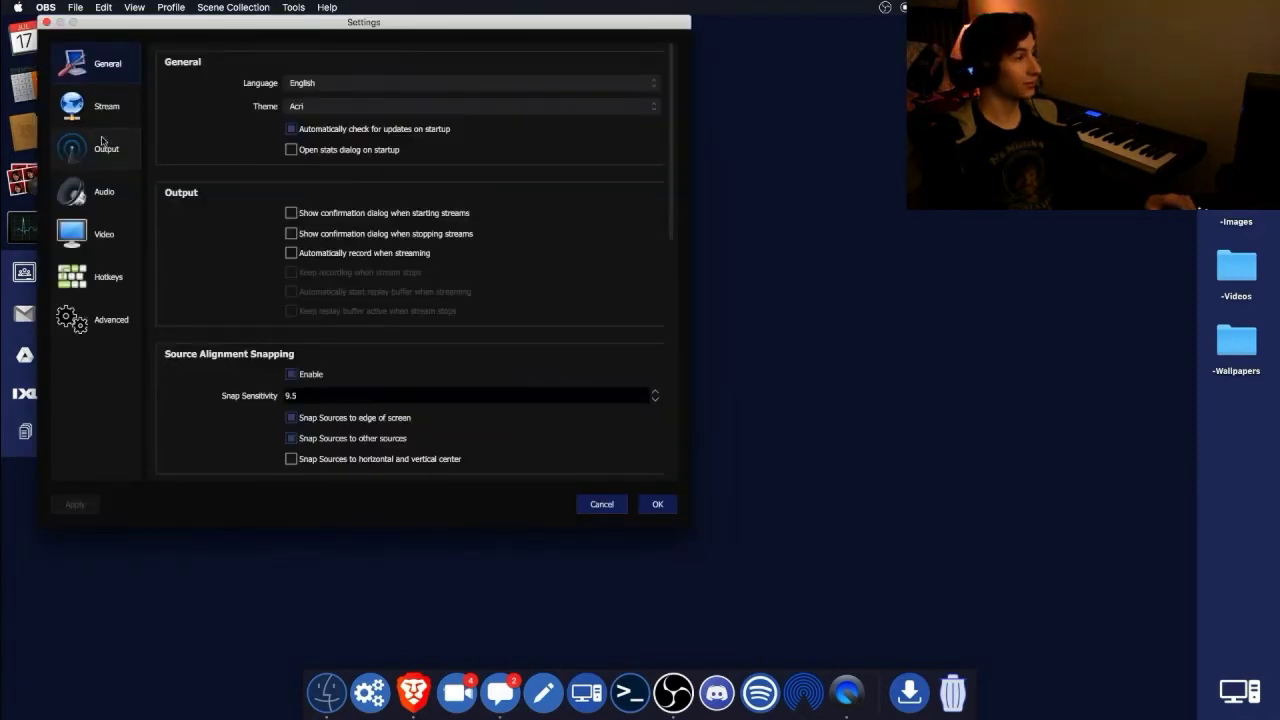
{"action": "left_click", "coordinate": [117, 235]}
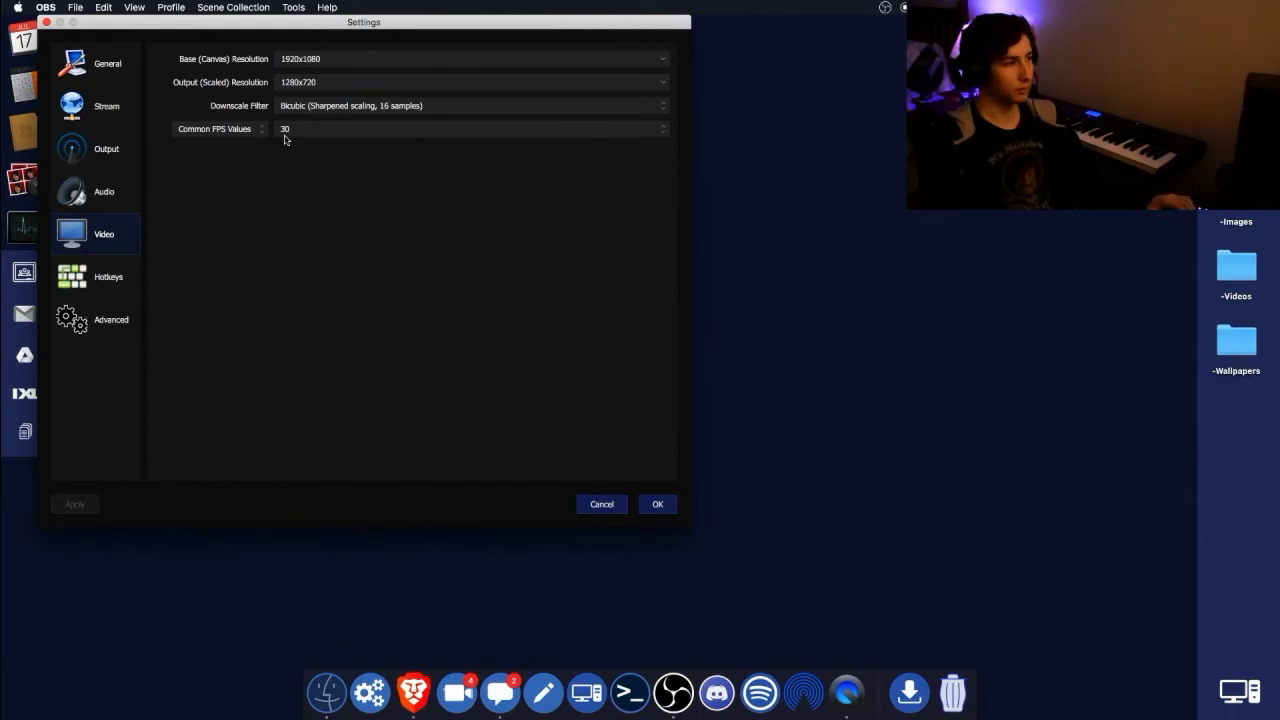
{"action": "left_click", "coordinate": [660, 504]}
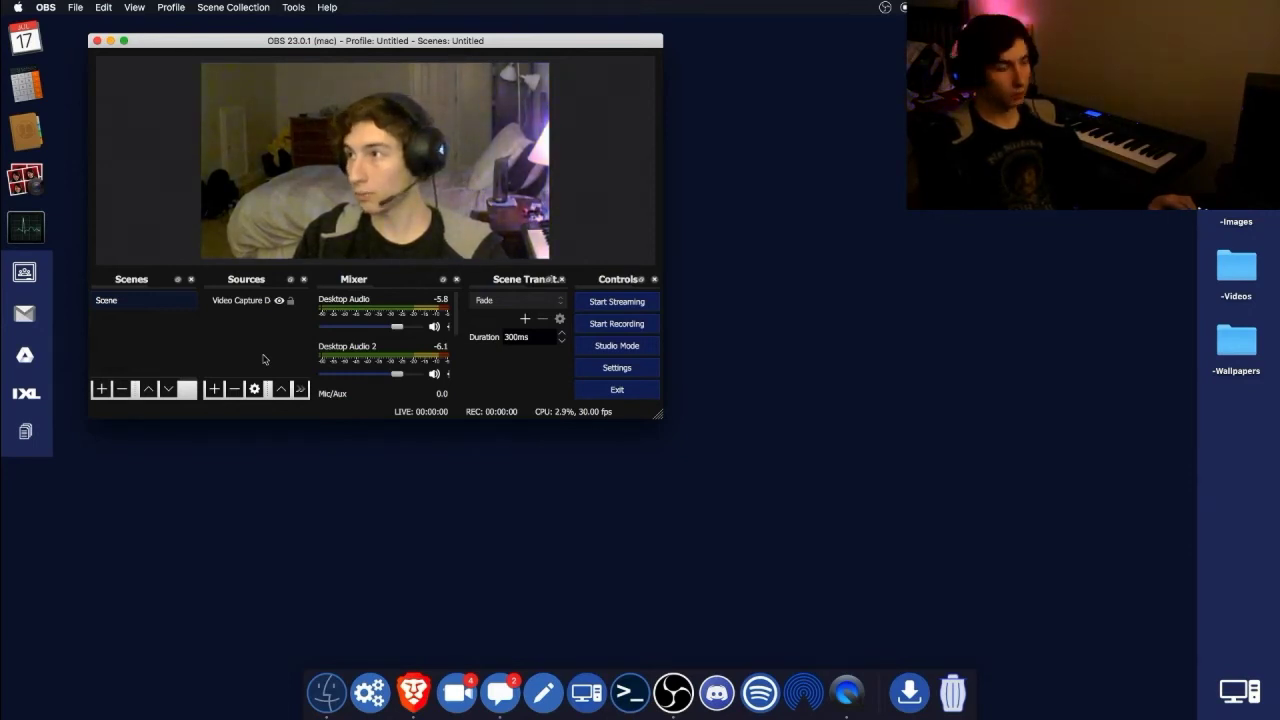
Step: Add a Media Source loading paying attention 3.mp4 from the Desktop's -Videos folder
{"action": "left_click", "coordinate": [214, 389]}
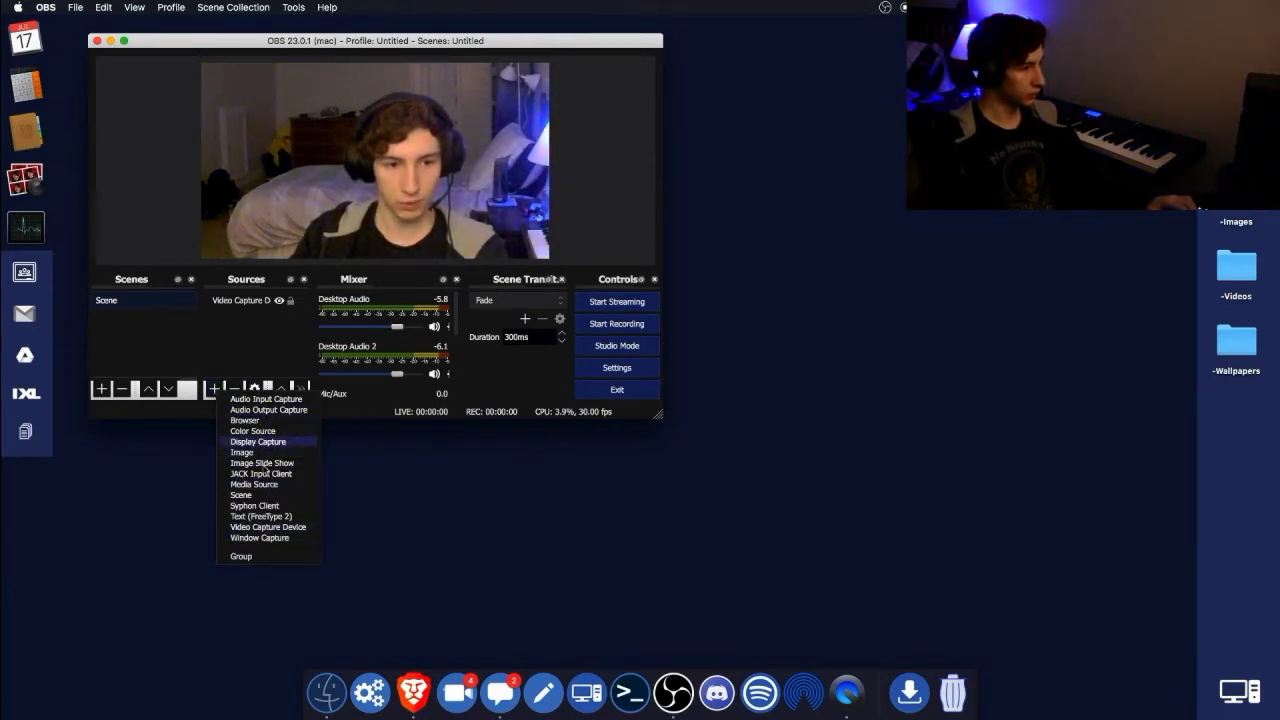
{"action": "left_click", "coordinate": [255, 484]}
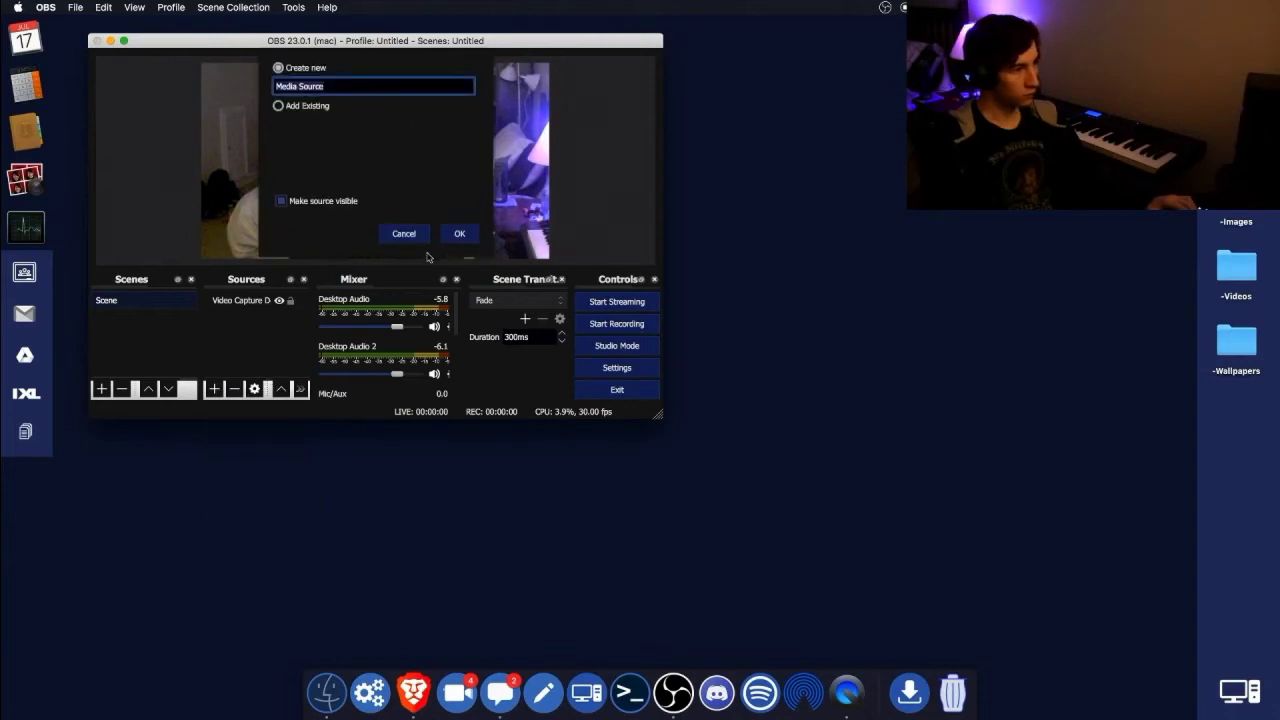
{"action": "left_click", "coordinate": [459, 207]}
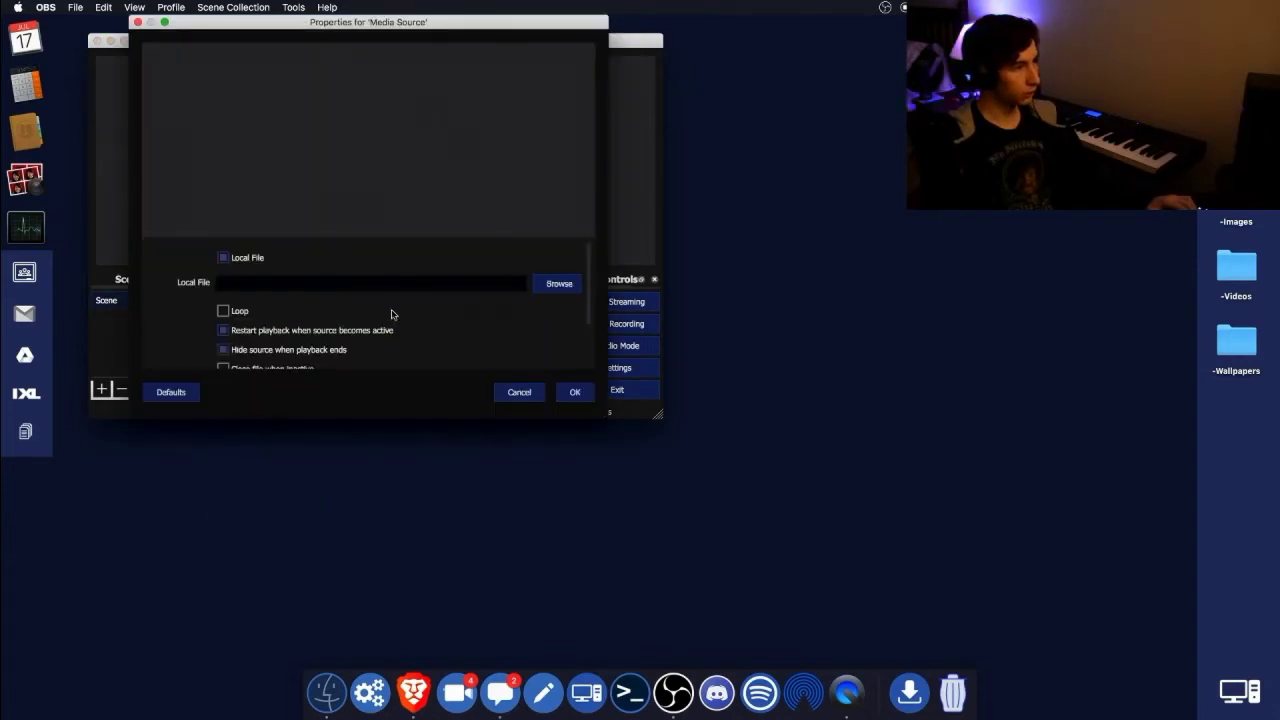
{"action": "left_click", "coordinate": [559, 283]}
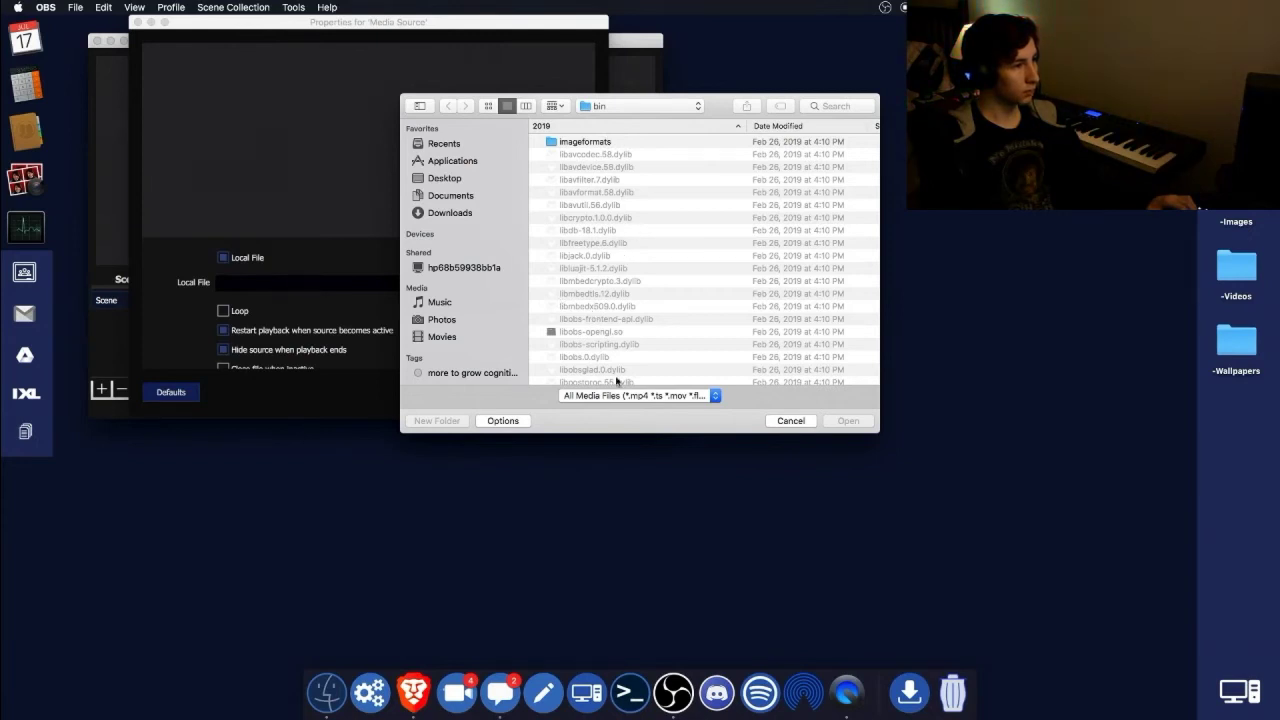
{"action": "left_click", "coordinate": [444, 179]}
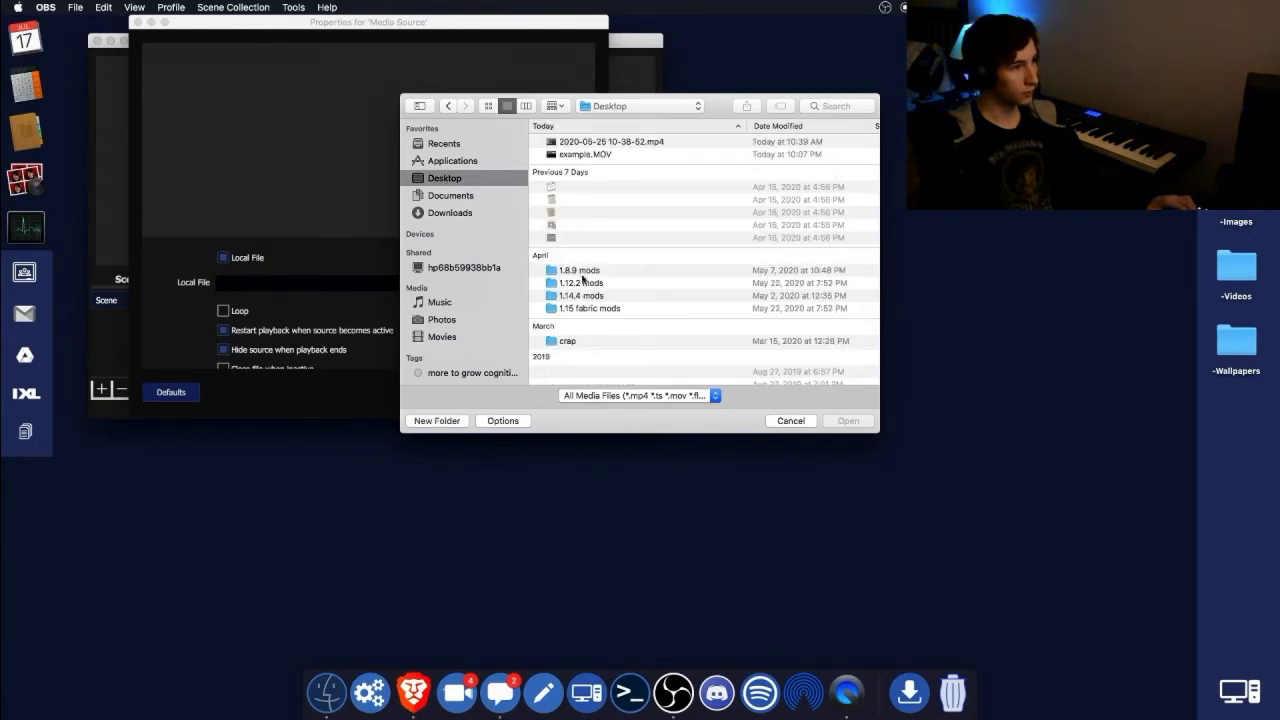
{"action": "scroll", "coordinate": [581, 333], "scroll_direction": "down", "scroll_amount": 5}
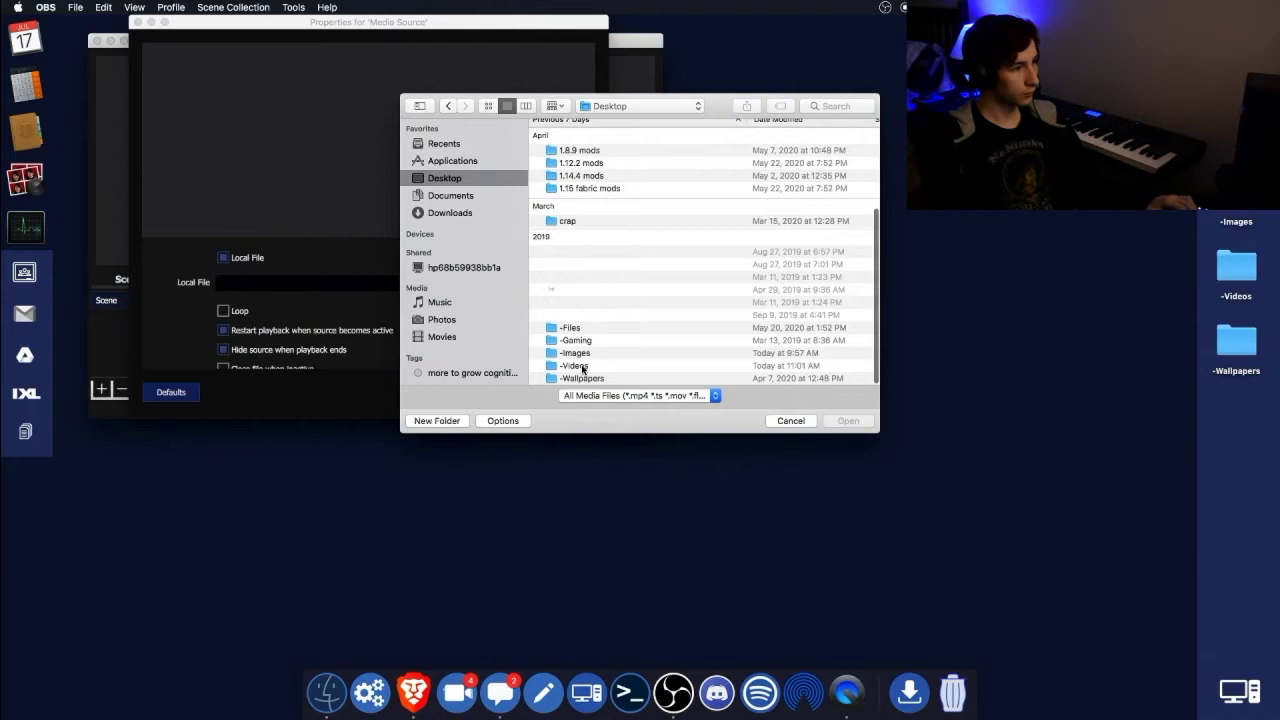
{"action": "left_click", "coordinate": [582, 366]}
{"action": "left_click", "coordinate": [857, 421]}
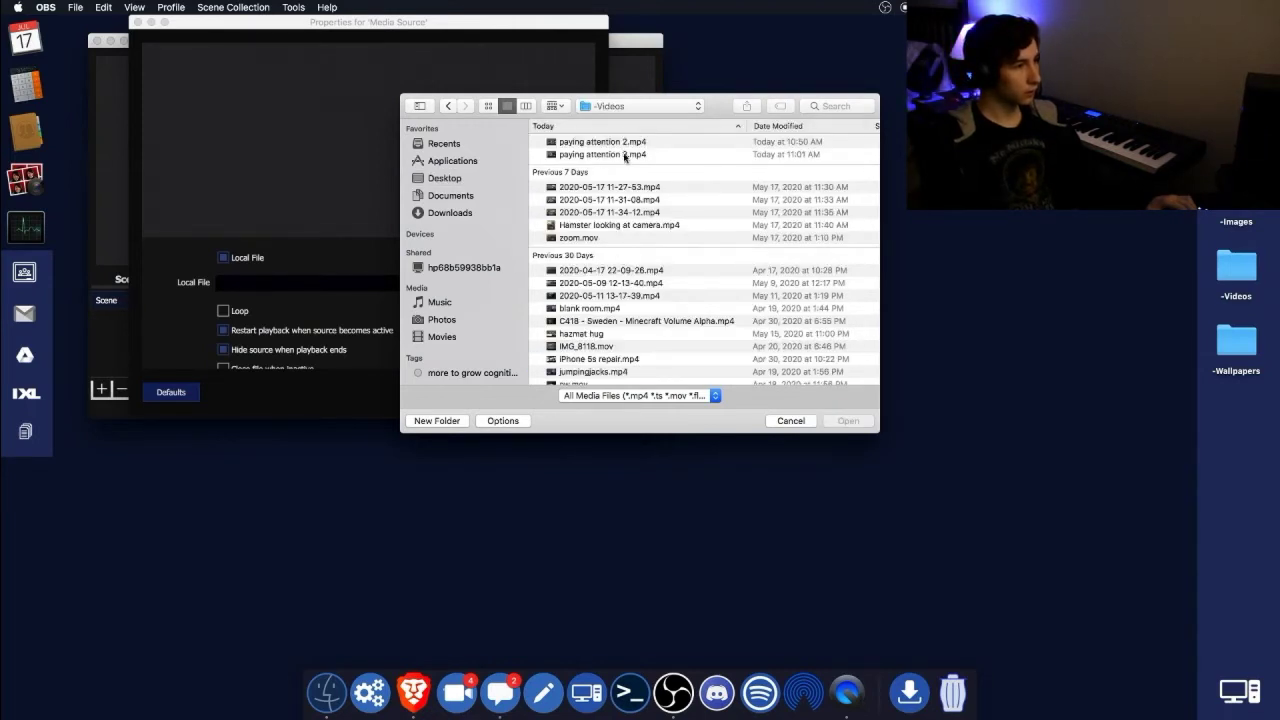
{"action": "left_click", "coordinate": [577, 156]}
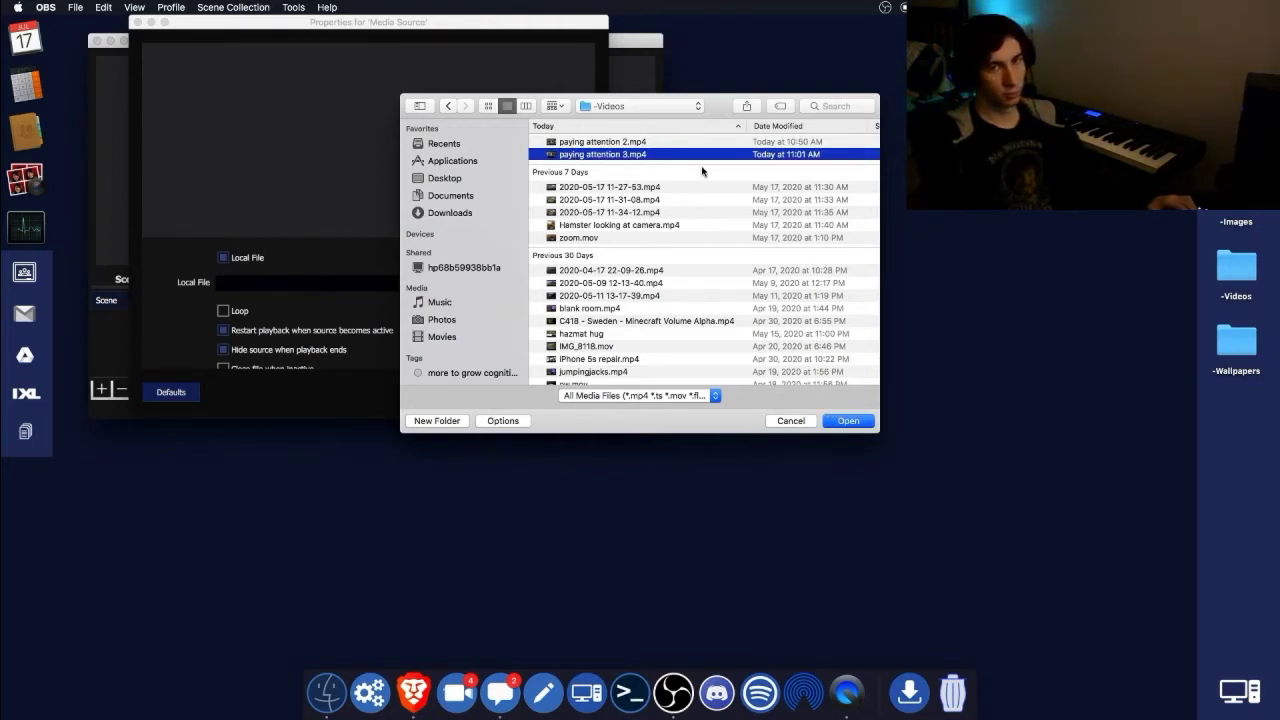
{"action": "left_click", "coordinate": [845, 421]}
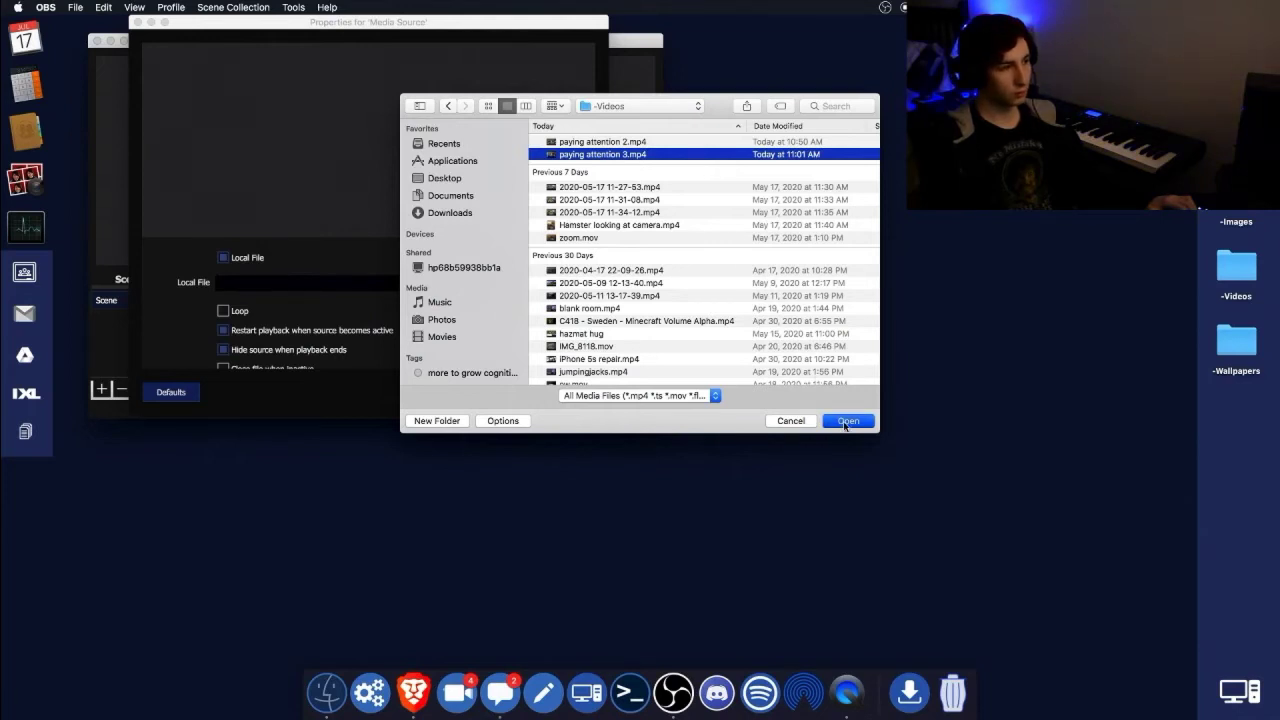
{"action": "left_click", "coordinate": [574, 392]}
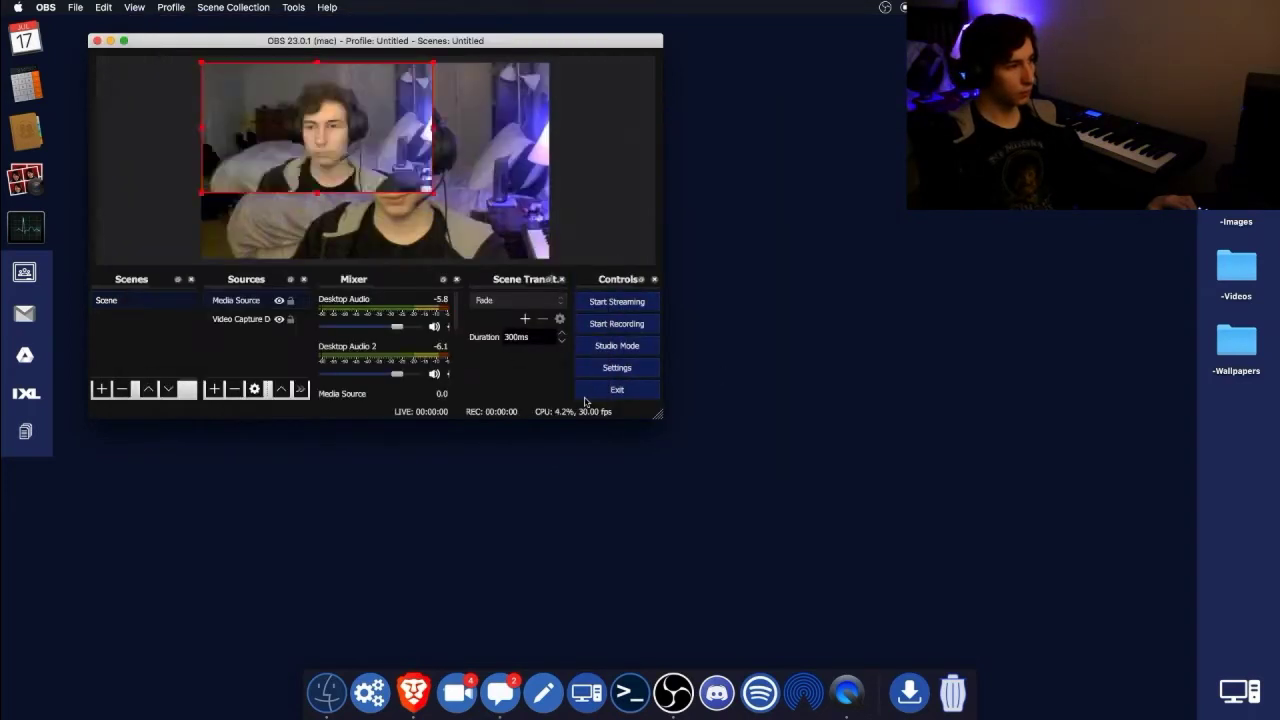
Step: Shrink the clip to a small top-left box and deselect the webcam source
{"action": "left_click_drag", "start_coordinate": [548, 258], "coordinate": [432, 193]}
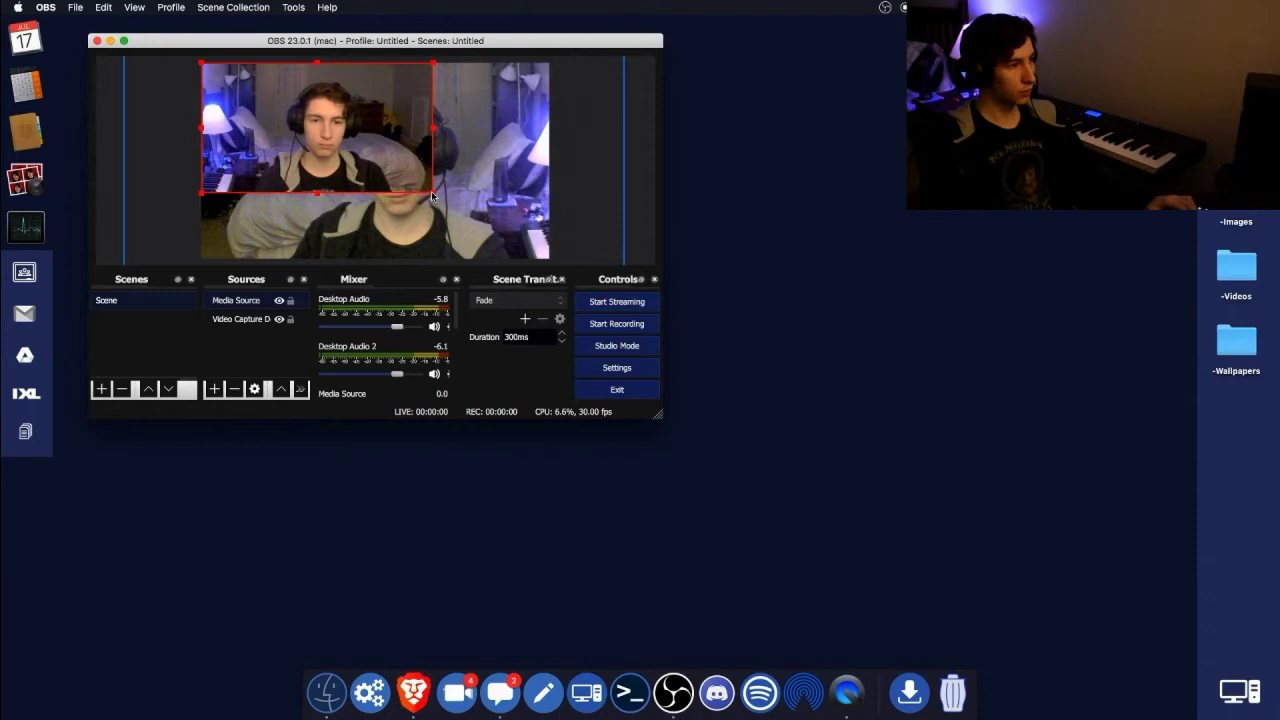
{"action": "left_click", "coordinate": [590, 229]}
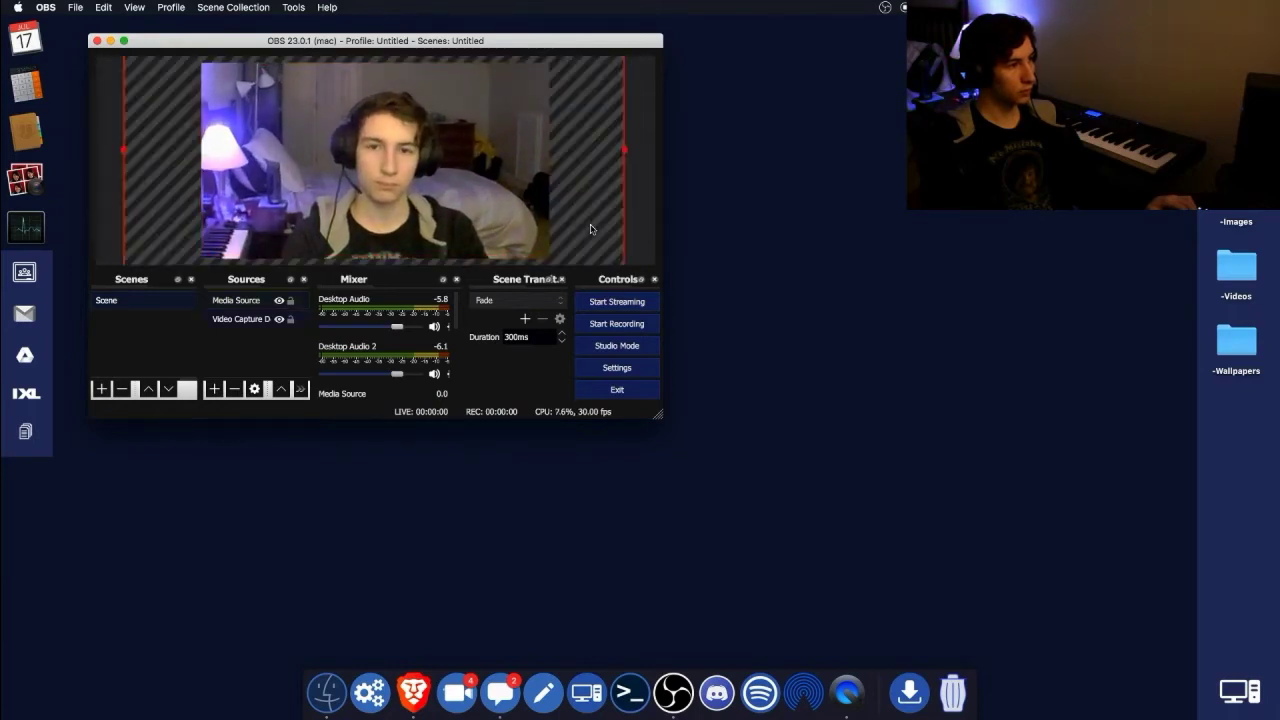
{"action": "left_click", "coordinate": [634, 205]}
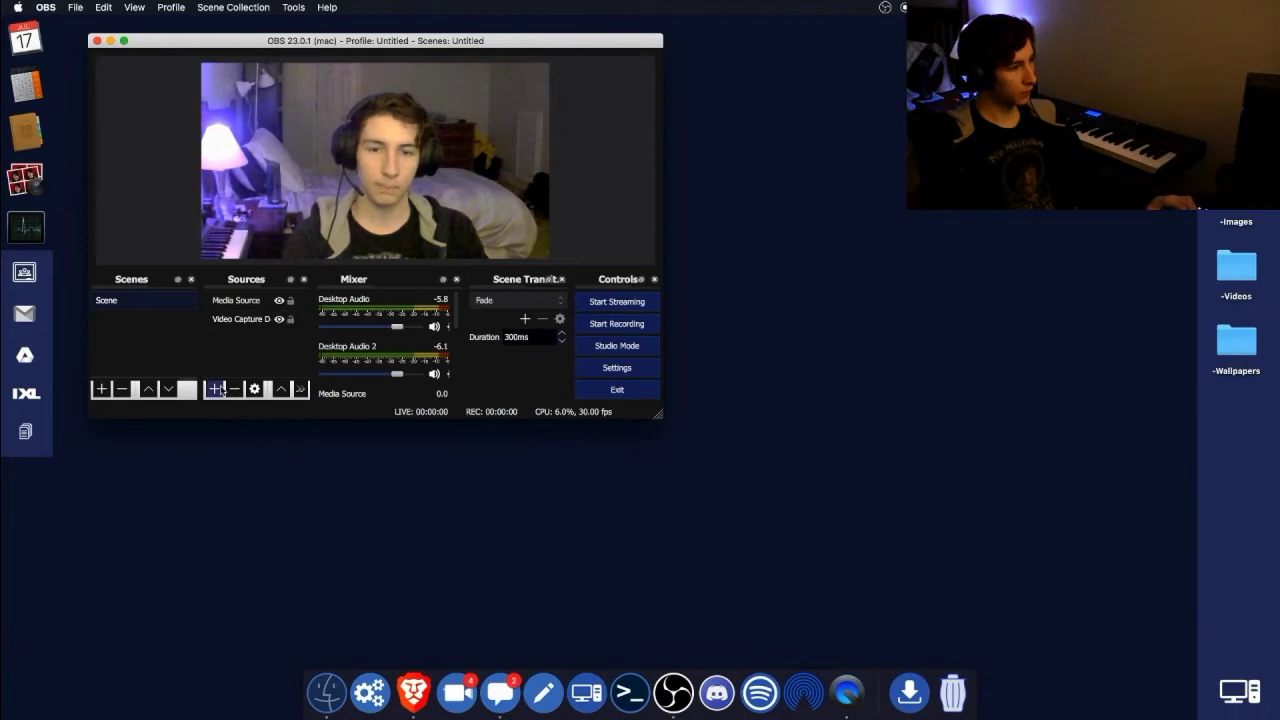
Step: Create a Syphon Client source and use SyphonInject to inject Syphon output into OBS
{"action": "left_click", "coordinate": [213, 388]}
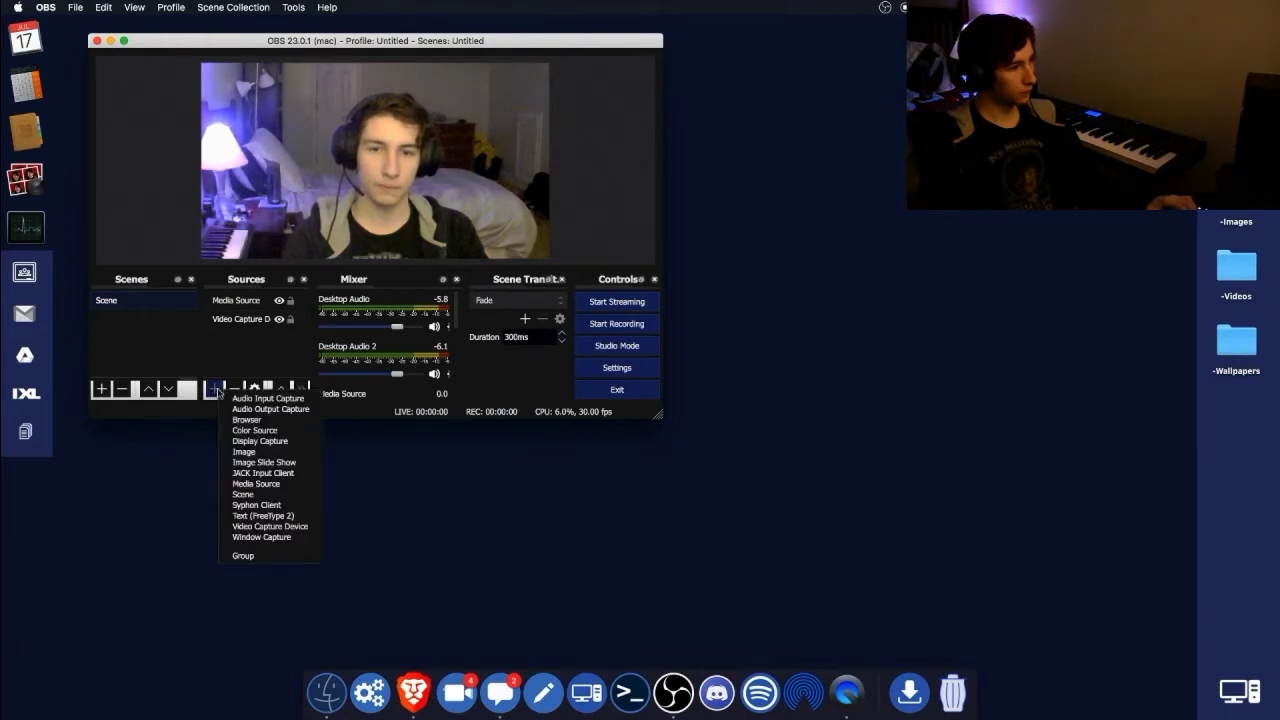
{"action": "left_click", "coordinate": [250, 505]}
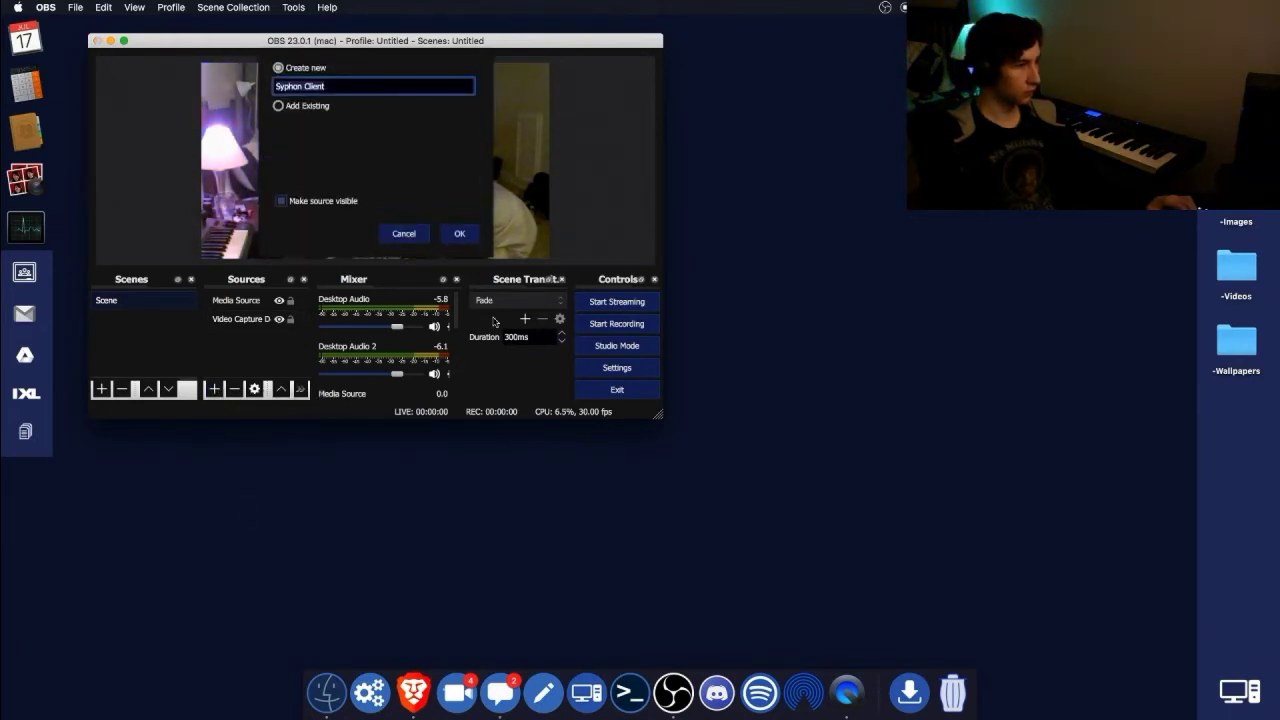
{"action": "left_click", "coordinate": [469, 240]}
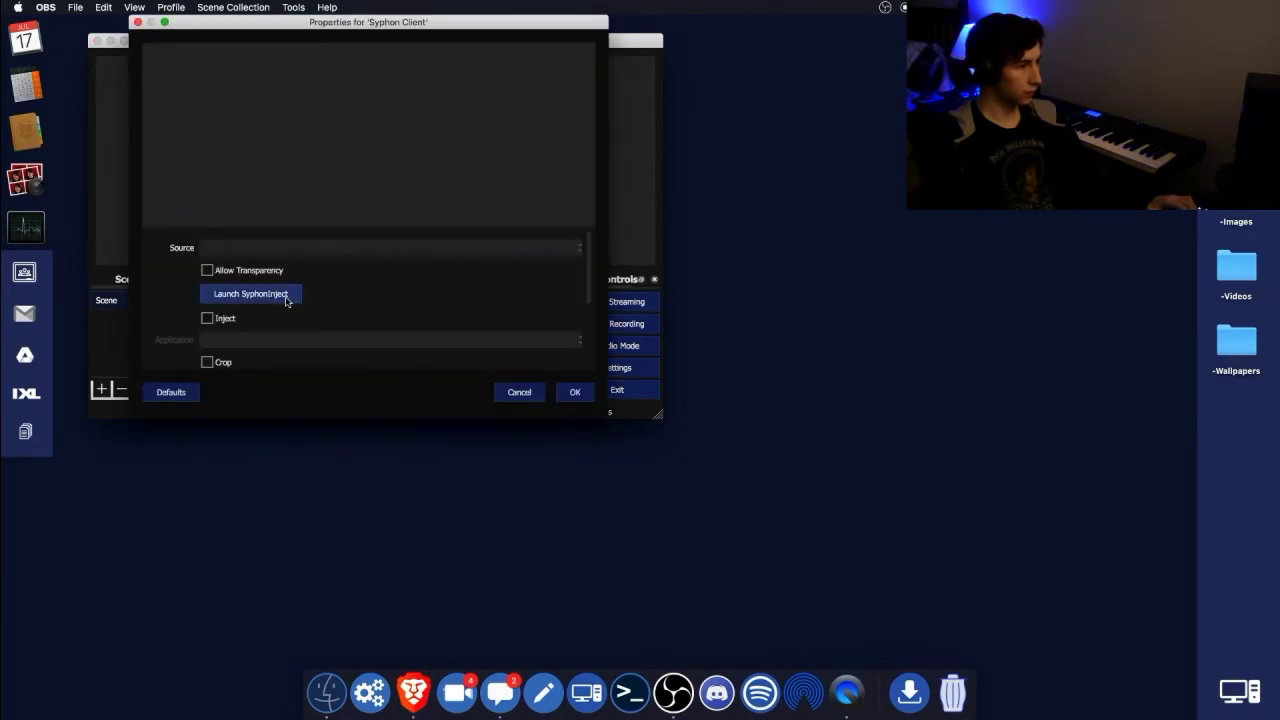
{"action": "left_click", "coordinate": [286, 297]}
{"action": "left_click", "coordinate": [284, 266]}
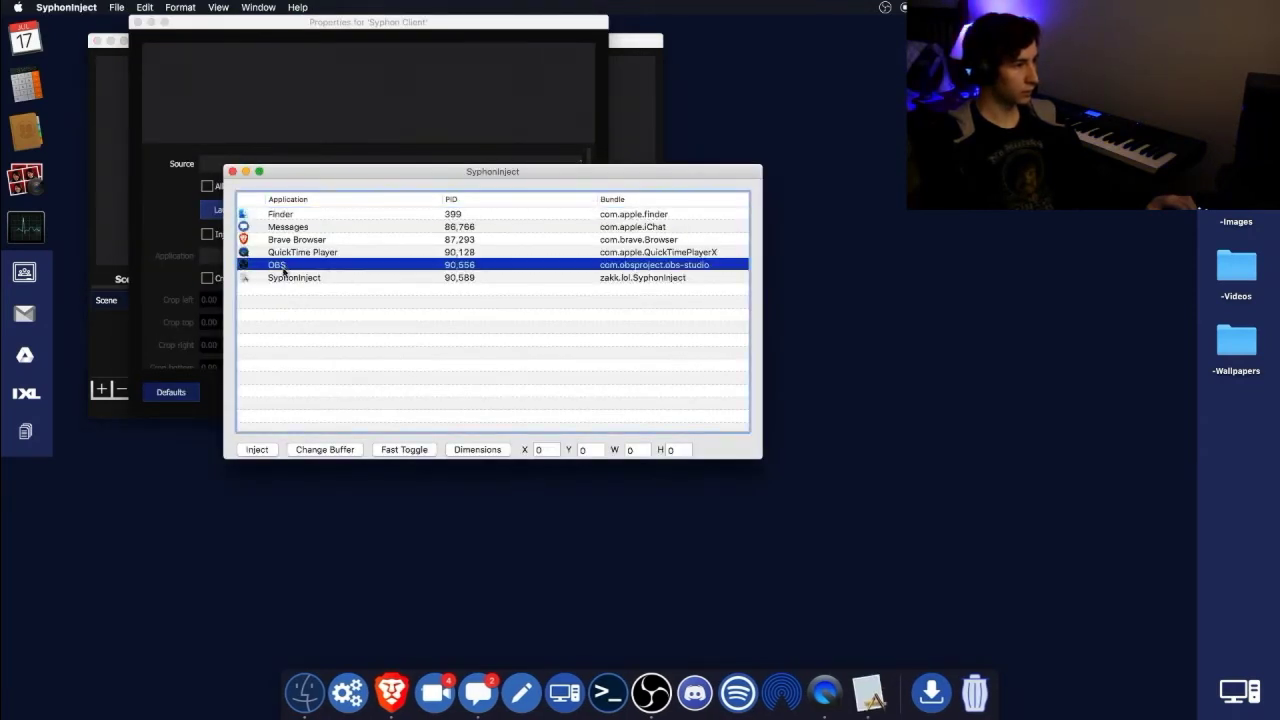
{"action": "left_click", "coordinate": [265, 451]}
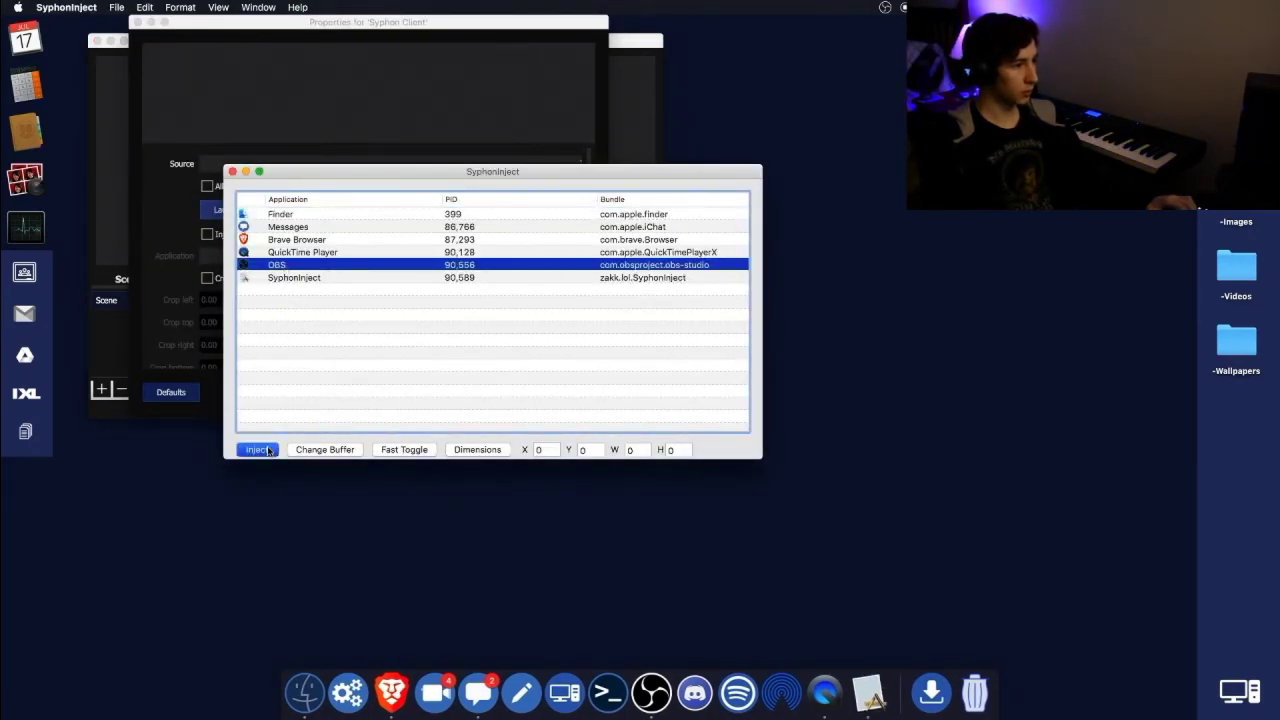
{"action": "left_click", "coordinate": [232, 172]}
Step: Set the Syphon Client's source to [OBS] InjectedSyphon and confirm
{"action": "left_click", "coordinate": [431, 166]}
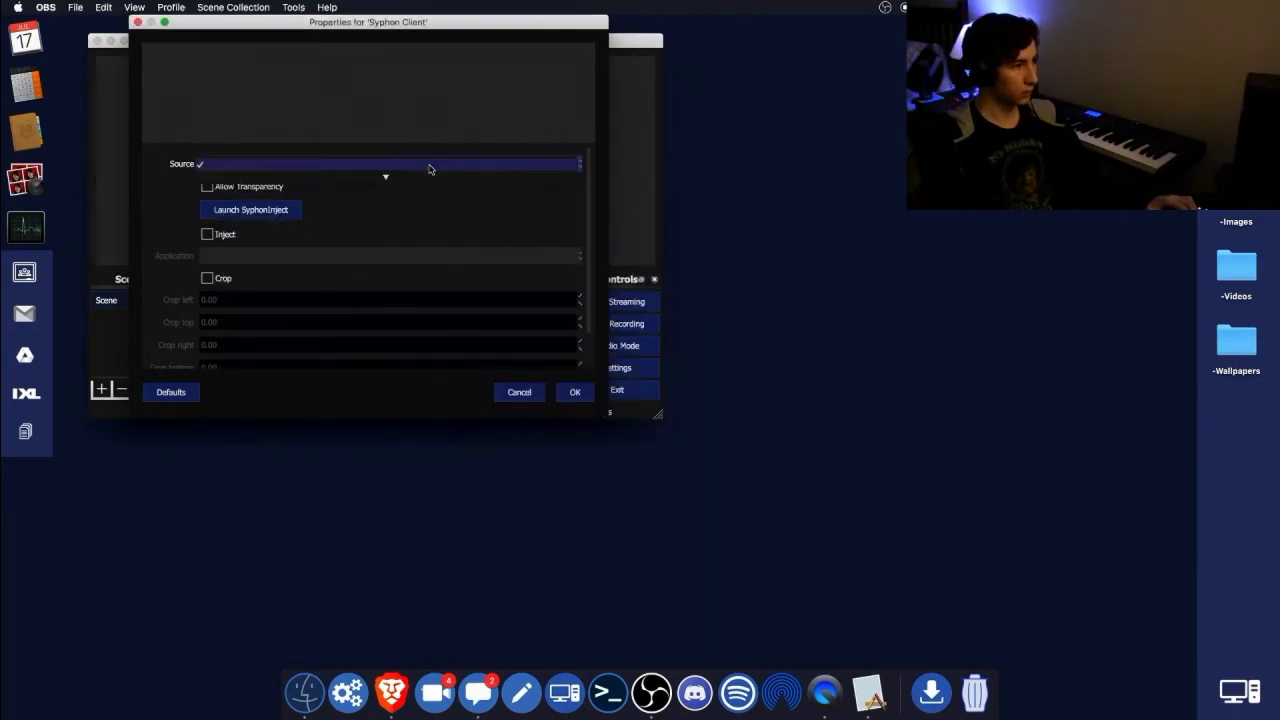
{"action": "left_click", "coordinate": [404, 176]}
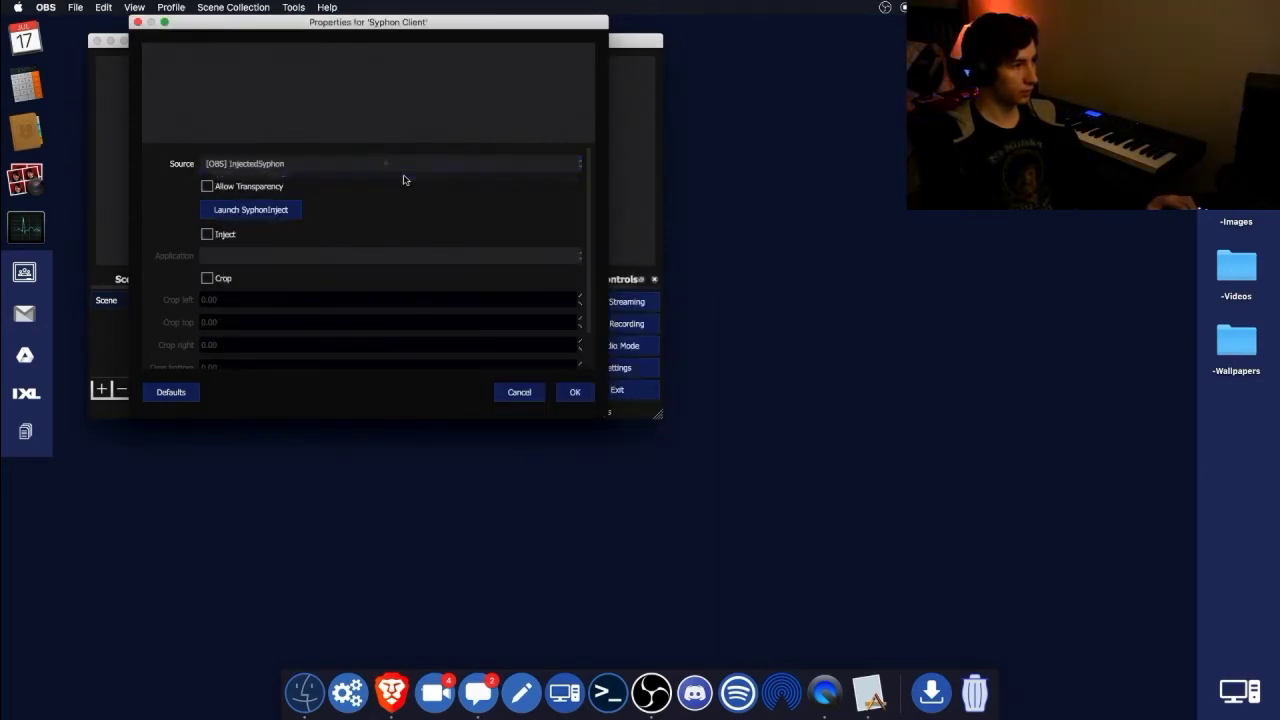
{"action": "left_click", "coordinate": [575, 392]}
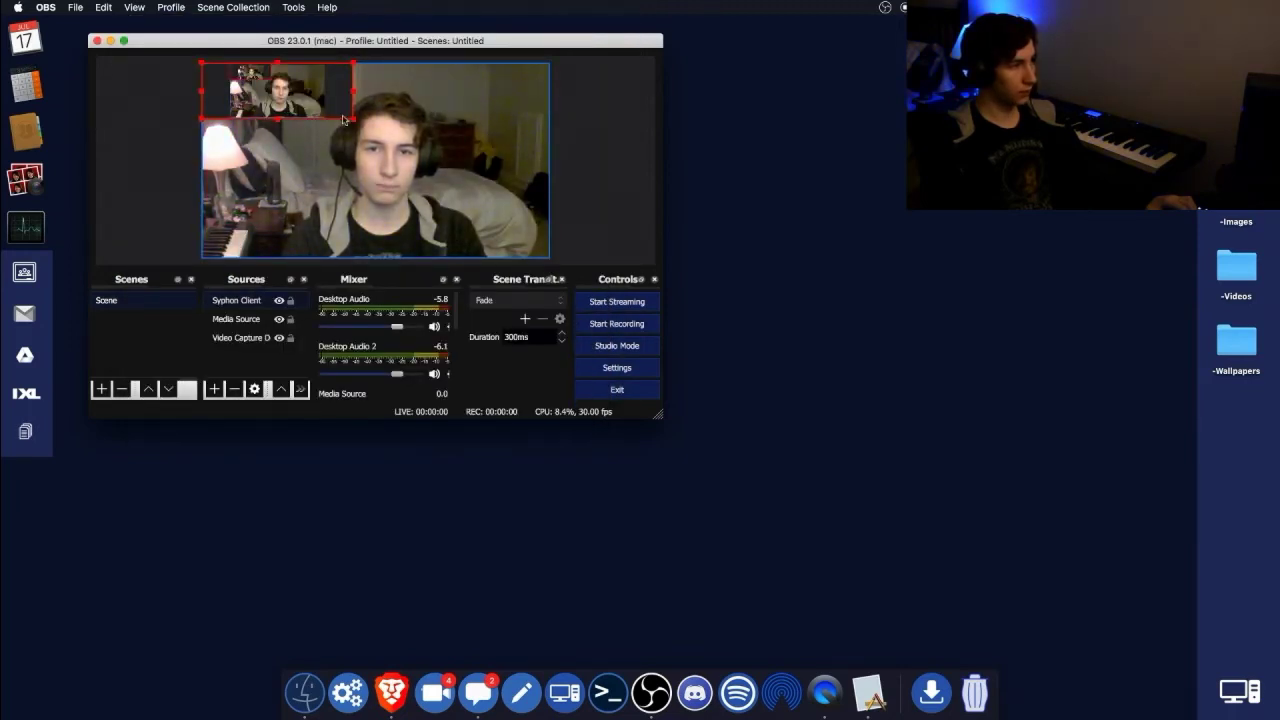
Step: Resize, hide and lock the Syphon Client source, and move it to the bottom of the list
{"action": "left_click_drag", "start_coordinate": [353, 118], "coordinate": [379, 128]}
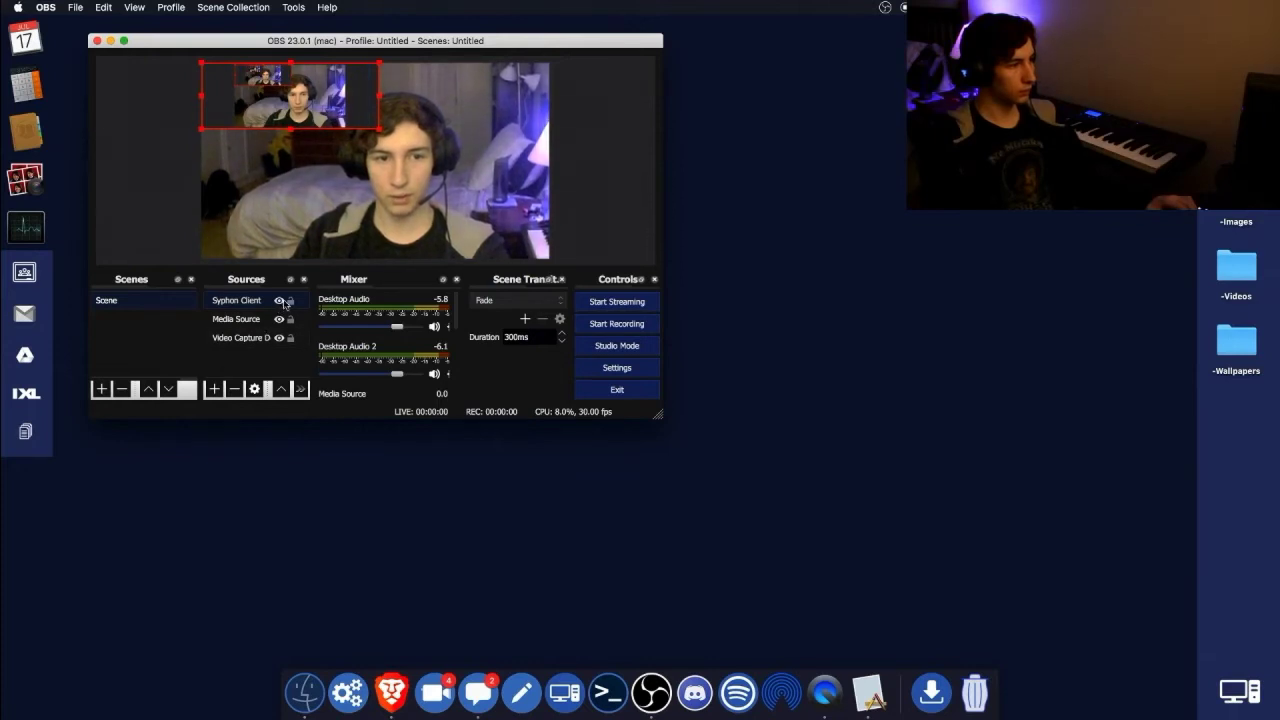
{"action": "left_click", "coordinate": [280, 302]}
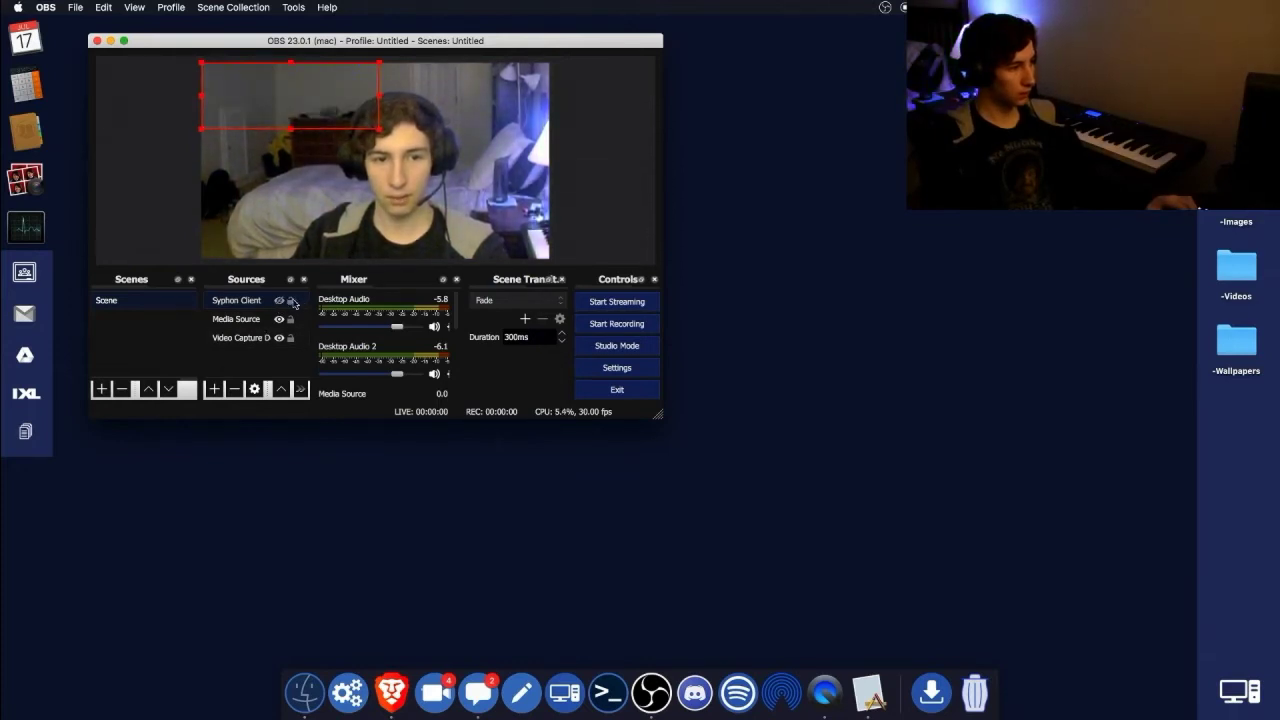
{"action": "left_click", "coordinate": [291, 301]}
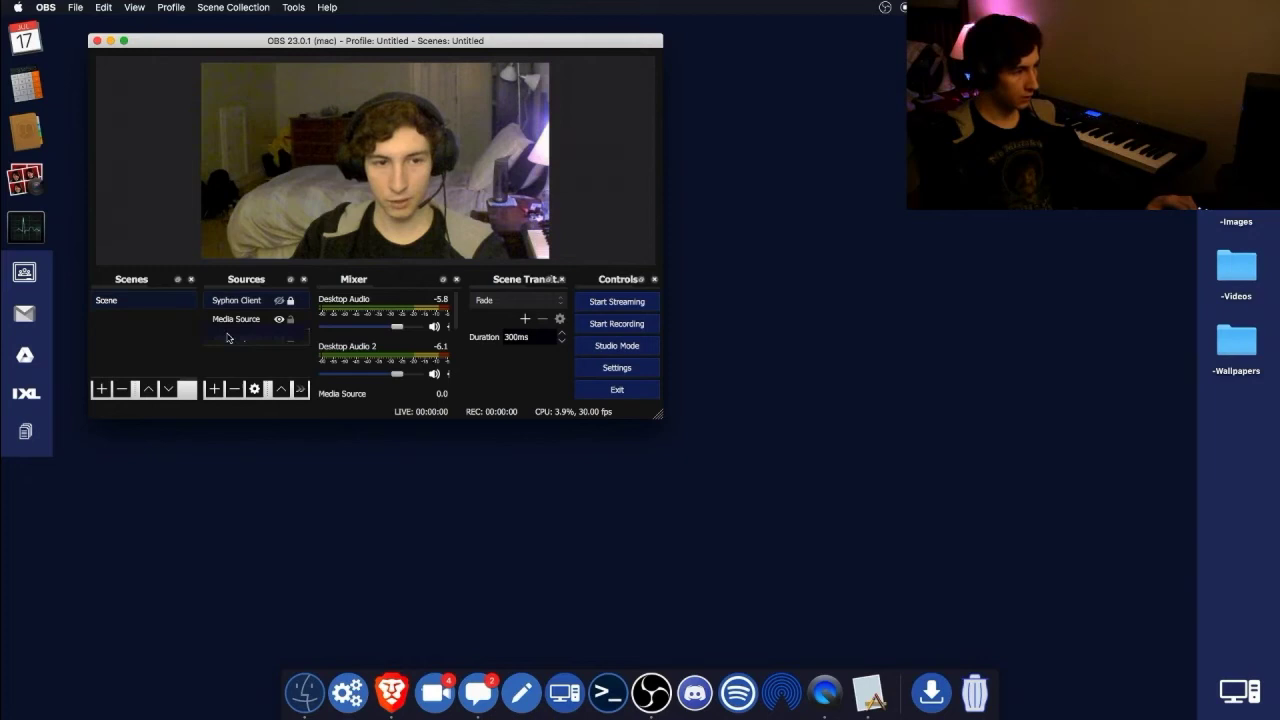
{"action": "key", "text": "ctrl+End"}
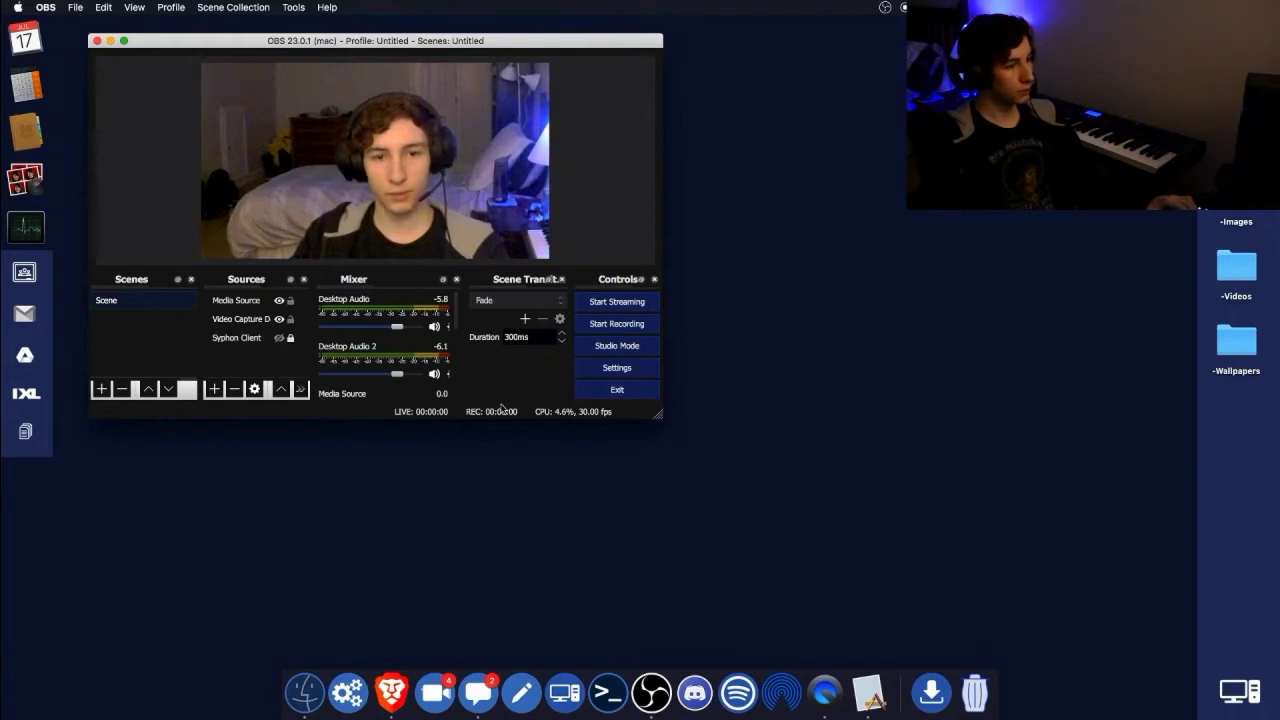
Step: Quit SyphonInject from the Dock and bring up Launchpad
{"action": "key", "text": "F4"}
{"action": "left_click", "coordinate": [516, 588]}
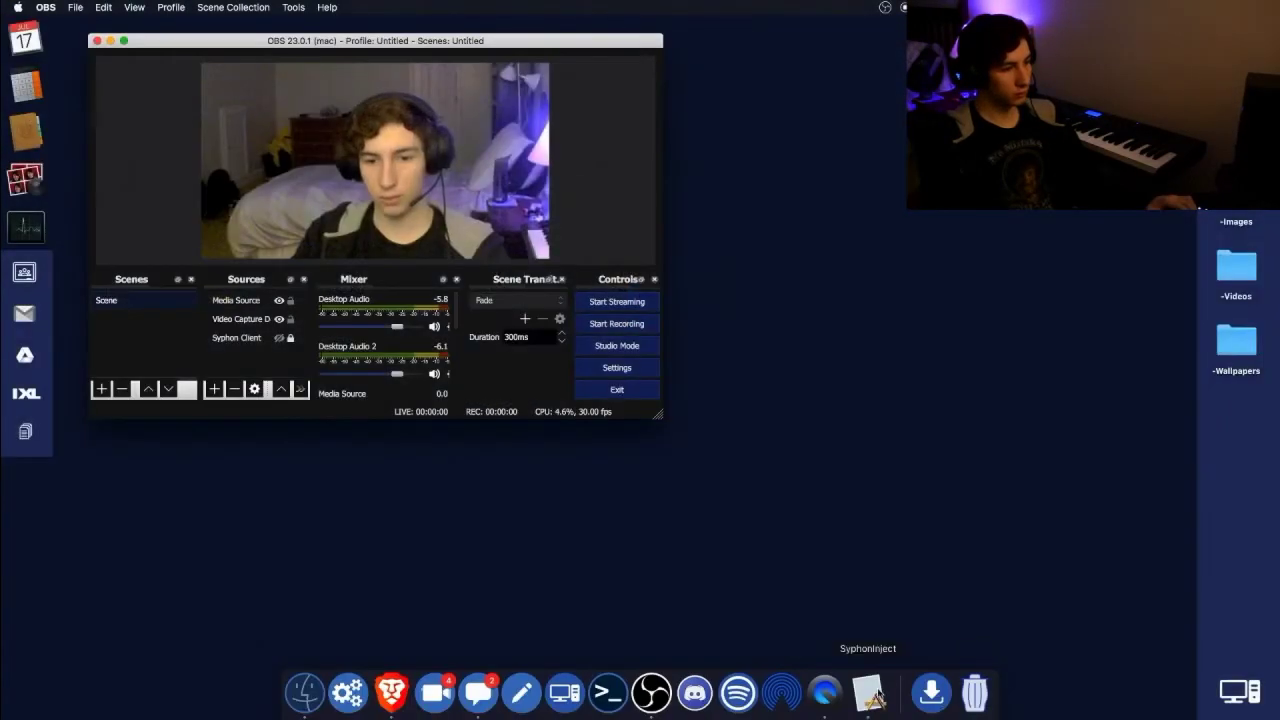
{"action": "right_click", "coordinate": [862, 692]}
{"action": "left_click", "coordinate": [882, 647]}
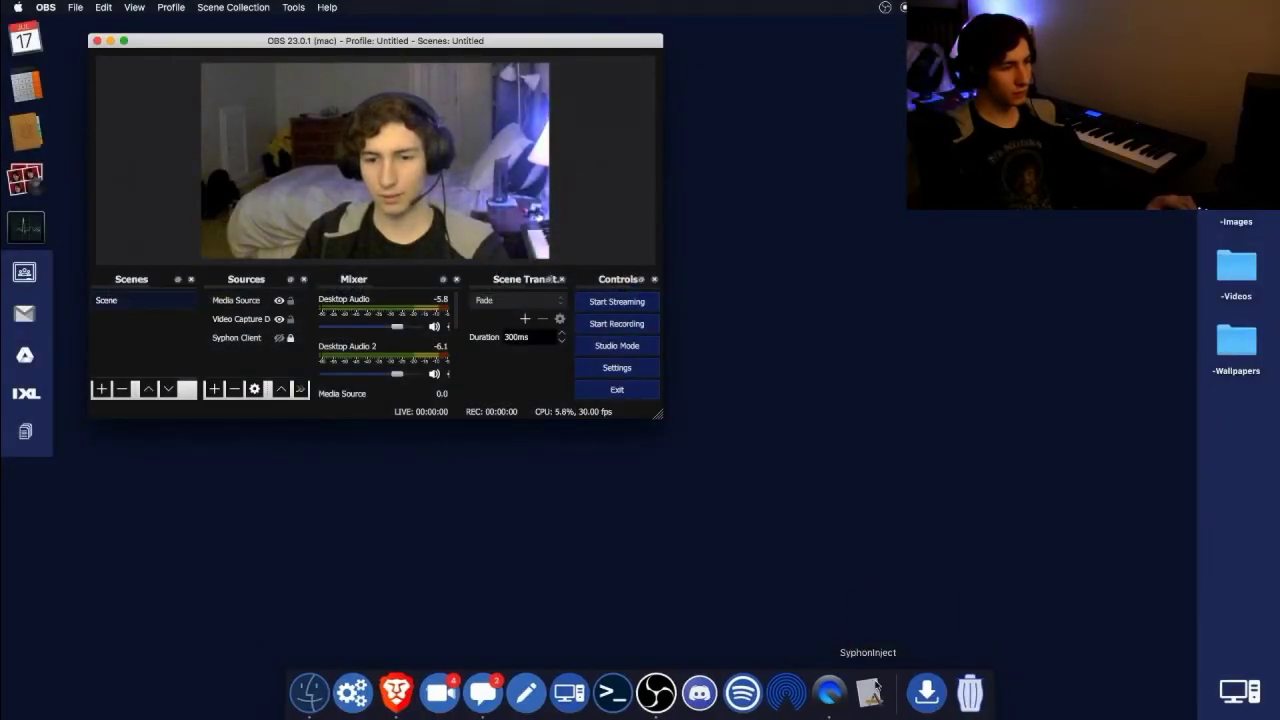
{"action": "key", "text": "F4"}
Step: Close the Other folder and launch CamTwist from the third Launchpad page
{"action": "left_click", "coordinate": [524, 638]}
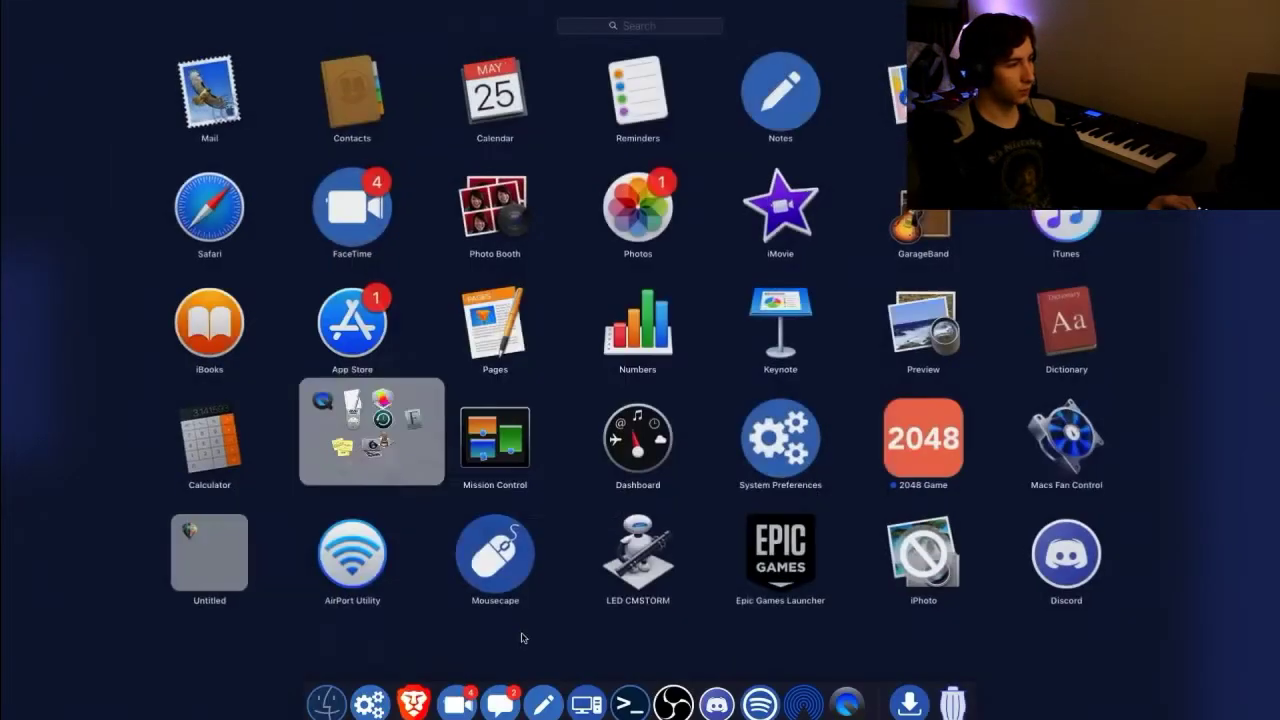
{"action": "scroll", "coordinate": [580, 550], "scroll_direction": "right", "scroll_amount": 5}
{"action": "scroll", "coordinate": [658, 545], "scroll_direction": "right", "scroll_amount": 5}
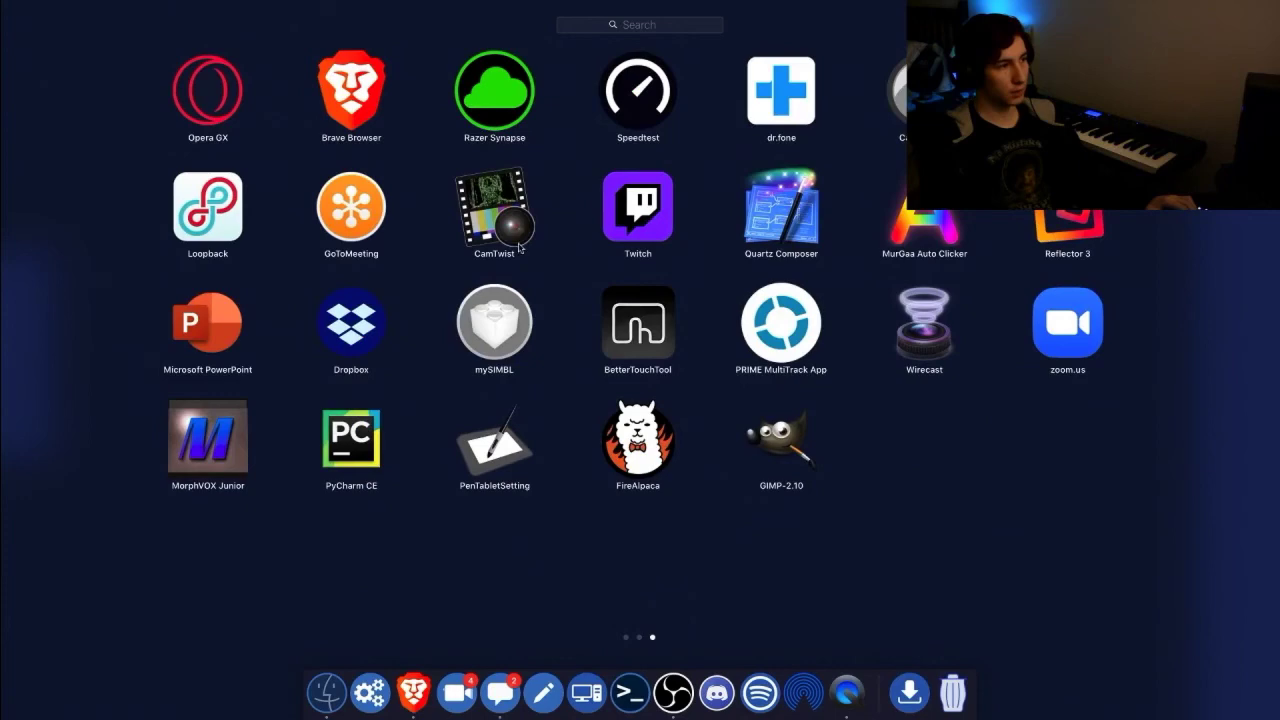
{"action": "left_click", "coordinate": [519, 247]}
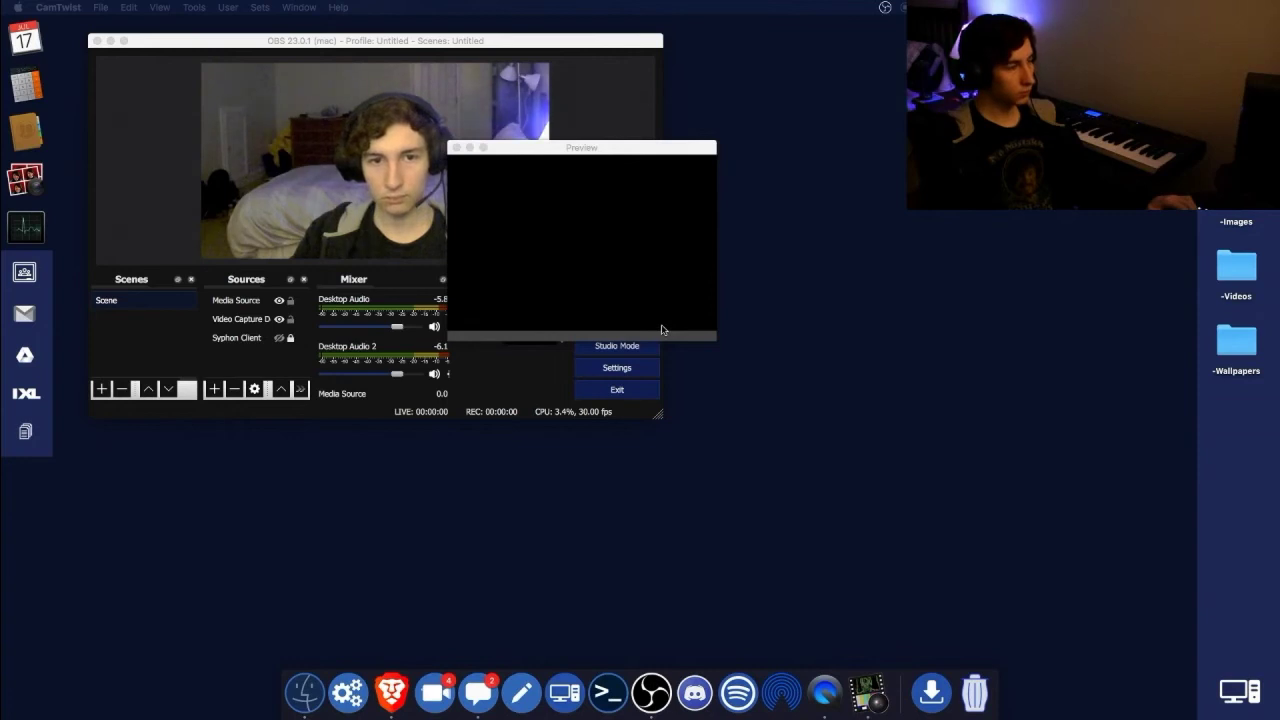
Step: Arrange the CamTwist Preview and main windows beside OBS and deselect the 'idk 2.0' setup
{"action": "left_click_drag", "start_coordinate": [689, 143], "coordinate": [882, 103]}
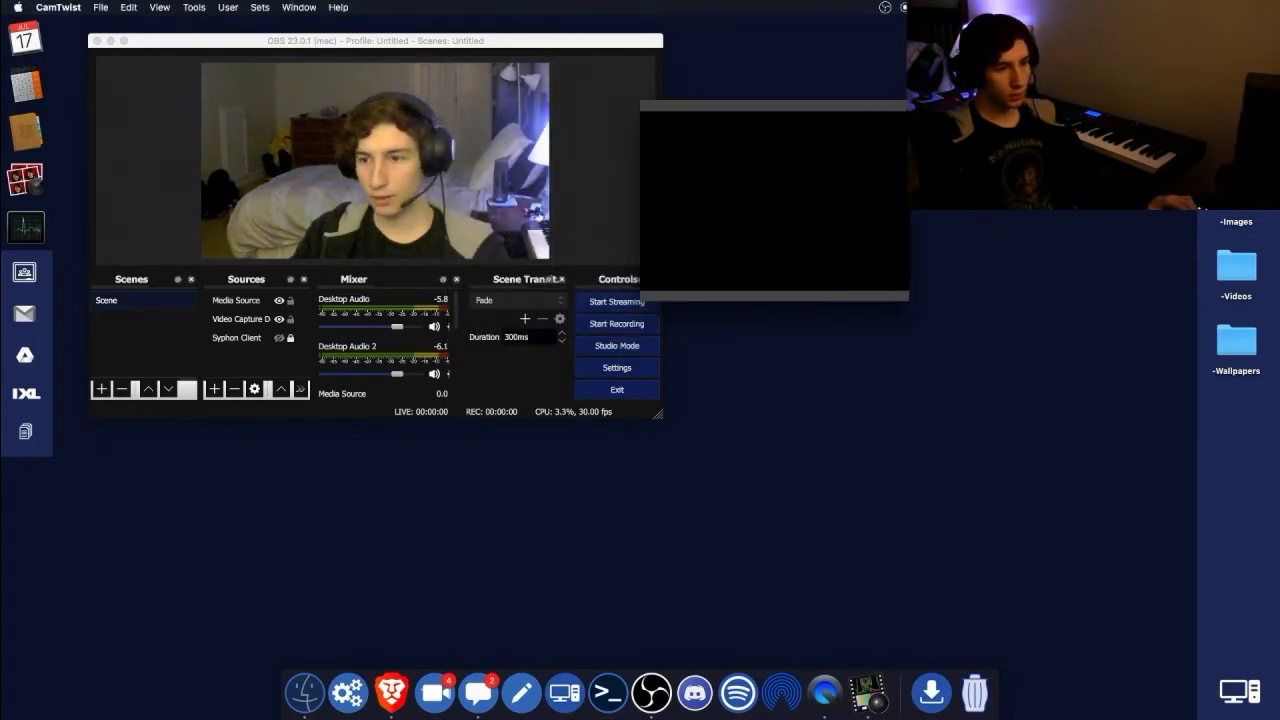
{"action": "left_click_drag", "start_coordinate": [903, 354], "coordinate": [813, 347]}
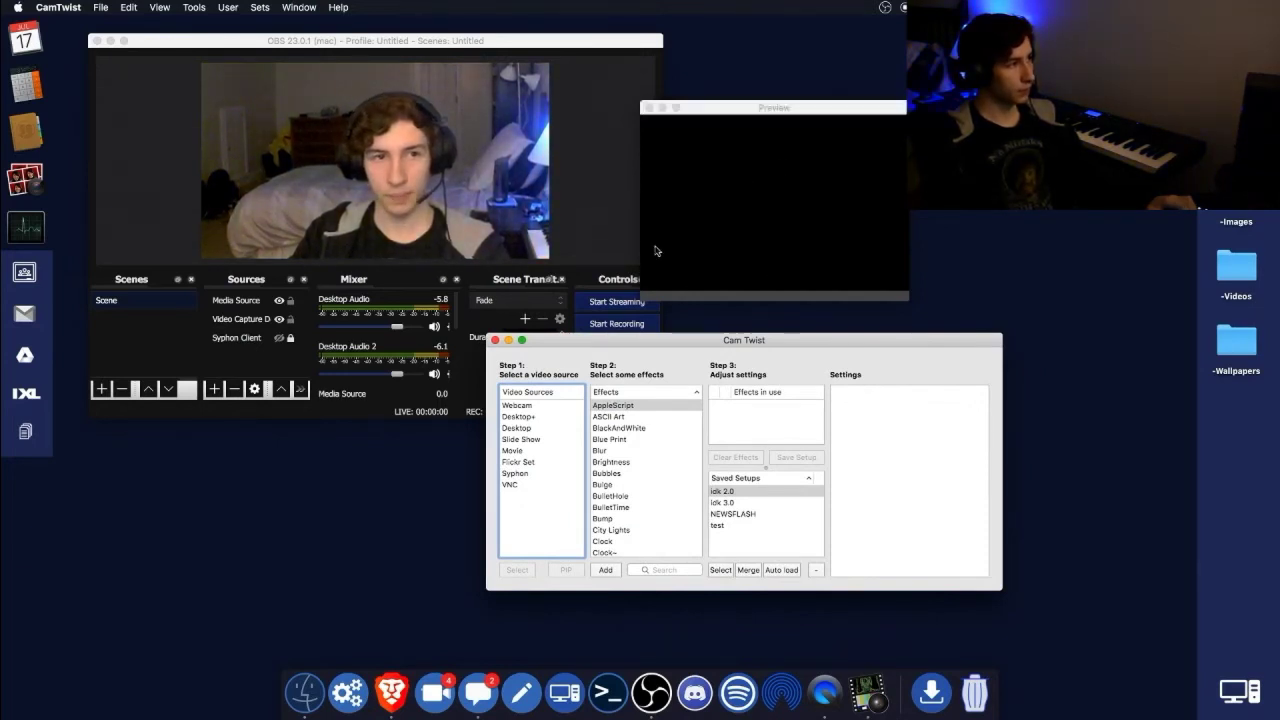
{"action": "left_click", "coordinate": [157, 8]}
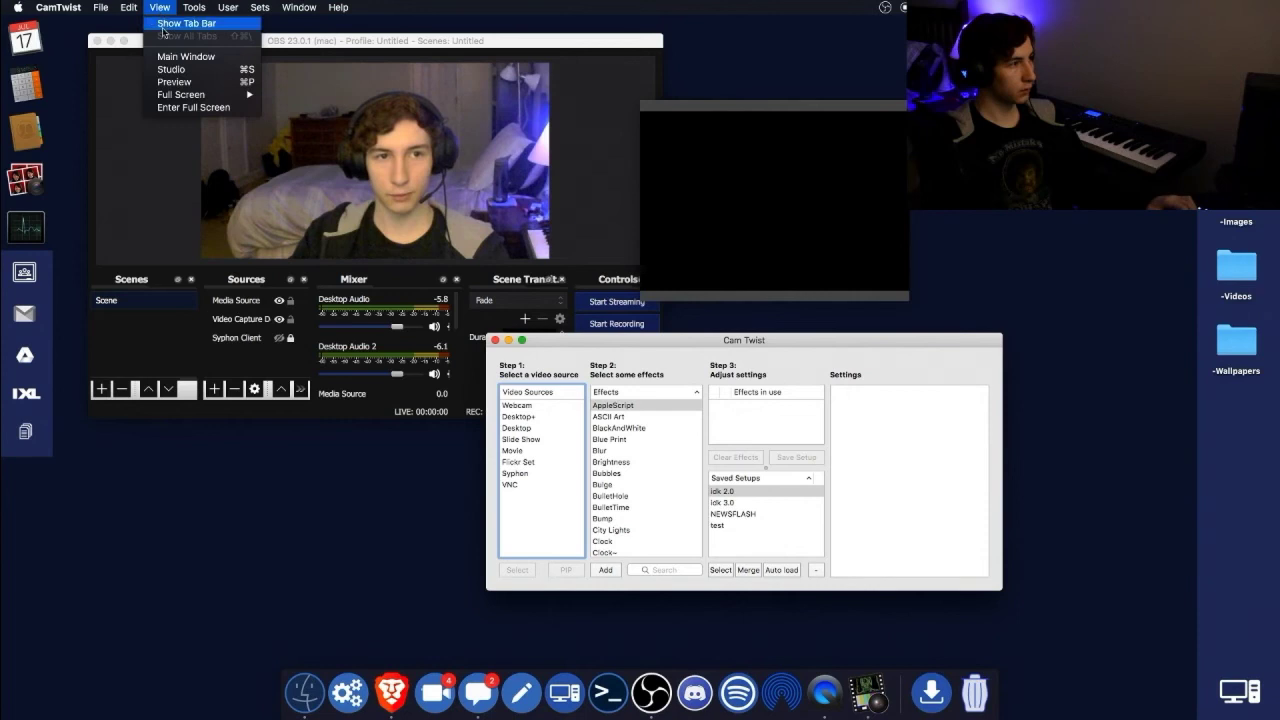
{"action": "left_click", "coordinate": [170, 82]}
{"action": "left_click_drag", "start_coordinate": [763, 127], "coordinate": [1016, 113]}
{"action": "left_click_drag", "start_coordinate": [915, 341], "coordinate": [1052, 341]}
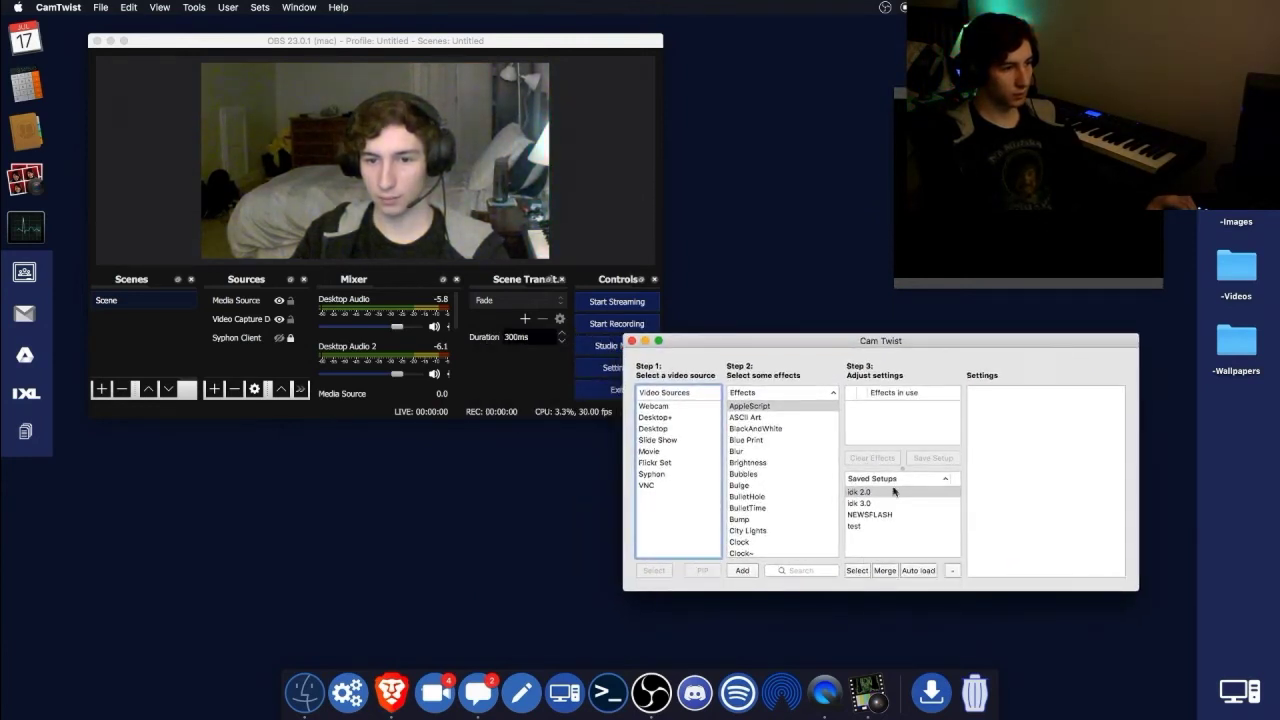
{"action": "left_click", "coordinate": [893, 544]}
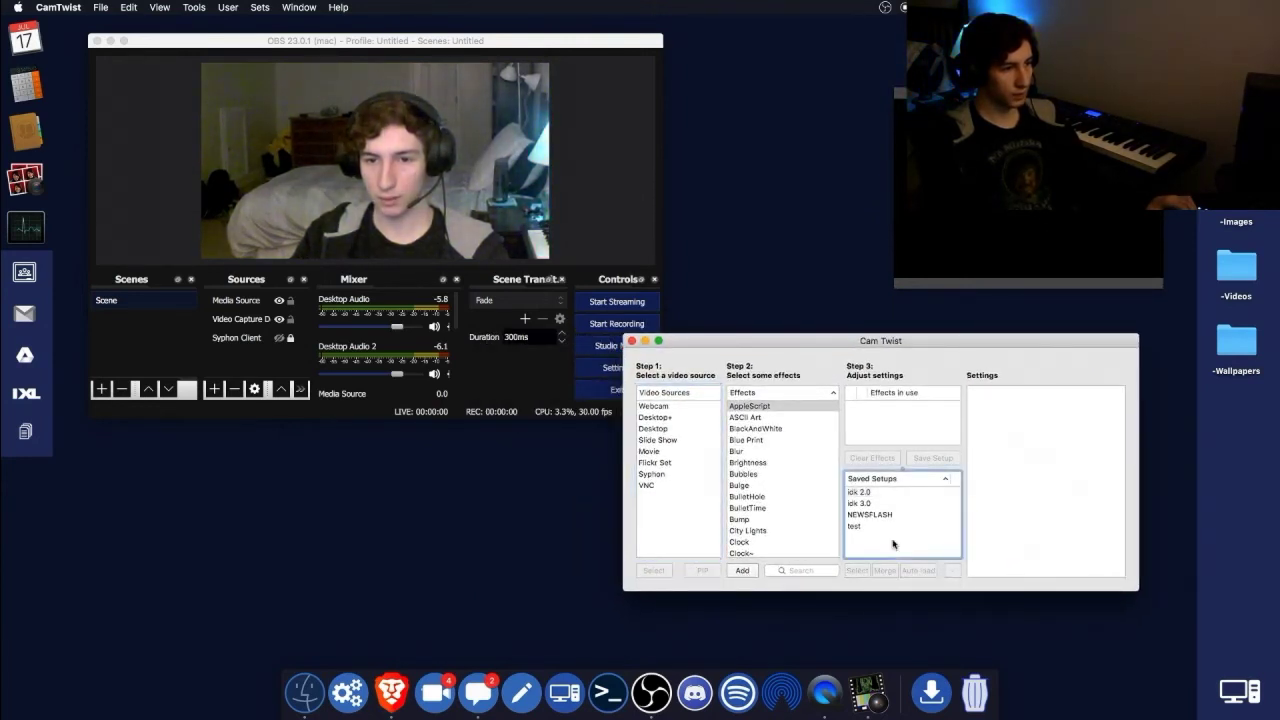
Step: Use Syphon with OBS as server as the source, and add an AppleScript effect
{"action": "double_click", "coordinate": [658, 476]}
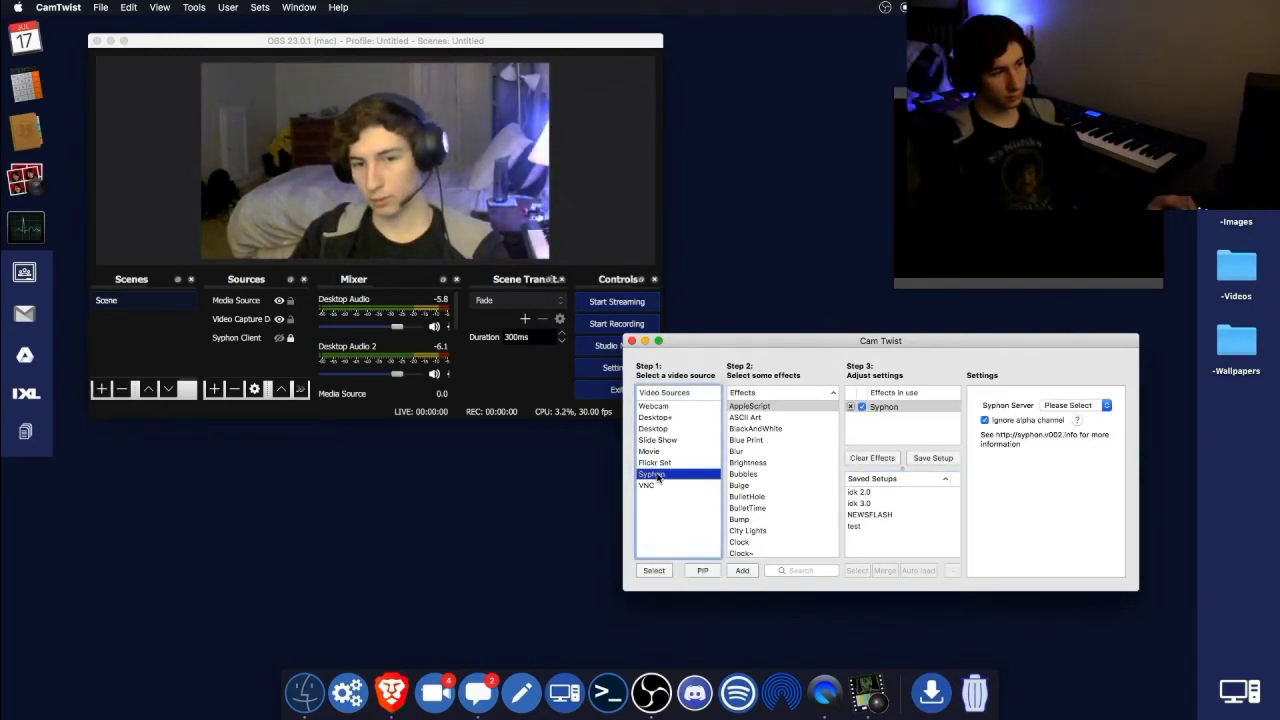
{"action": "double_click", "coordinate": [770, 406]}
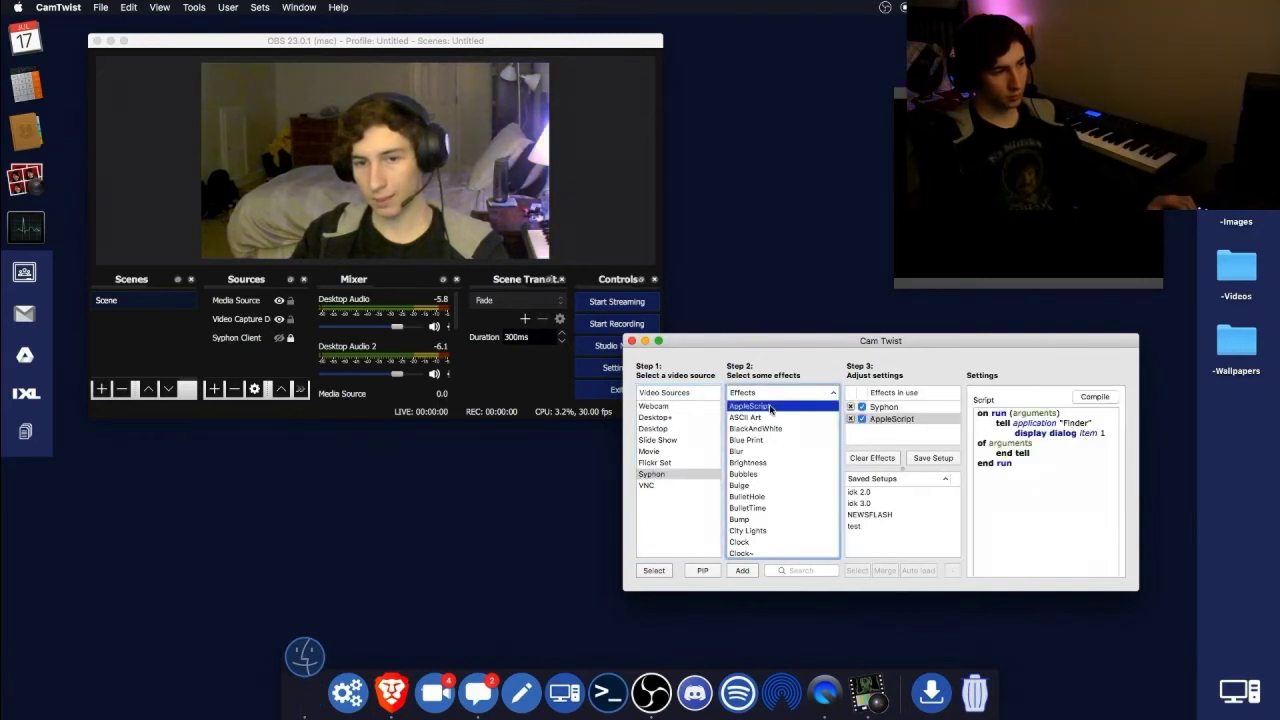
{"action": "left_click", "coordinate": [898, 407]}
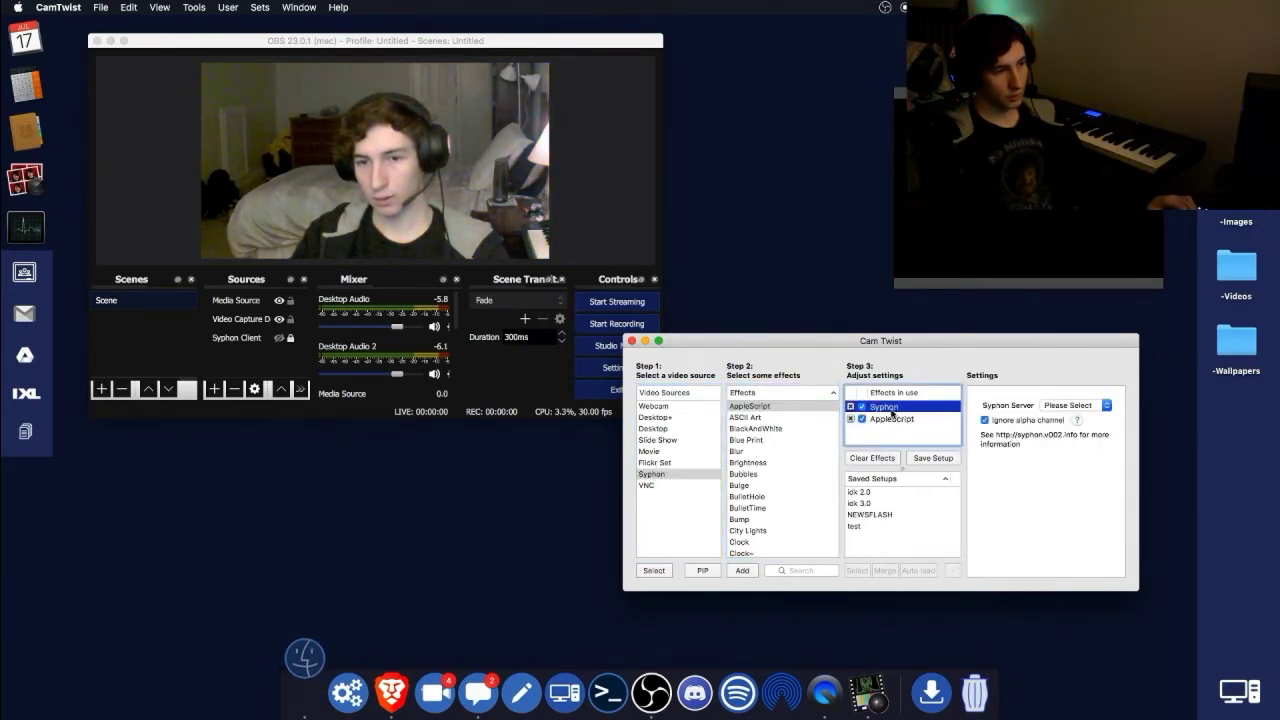
{"action": "left_click", "coordinate": [1055, 408]}
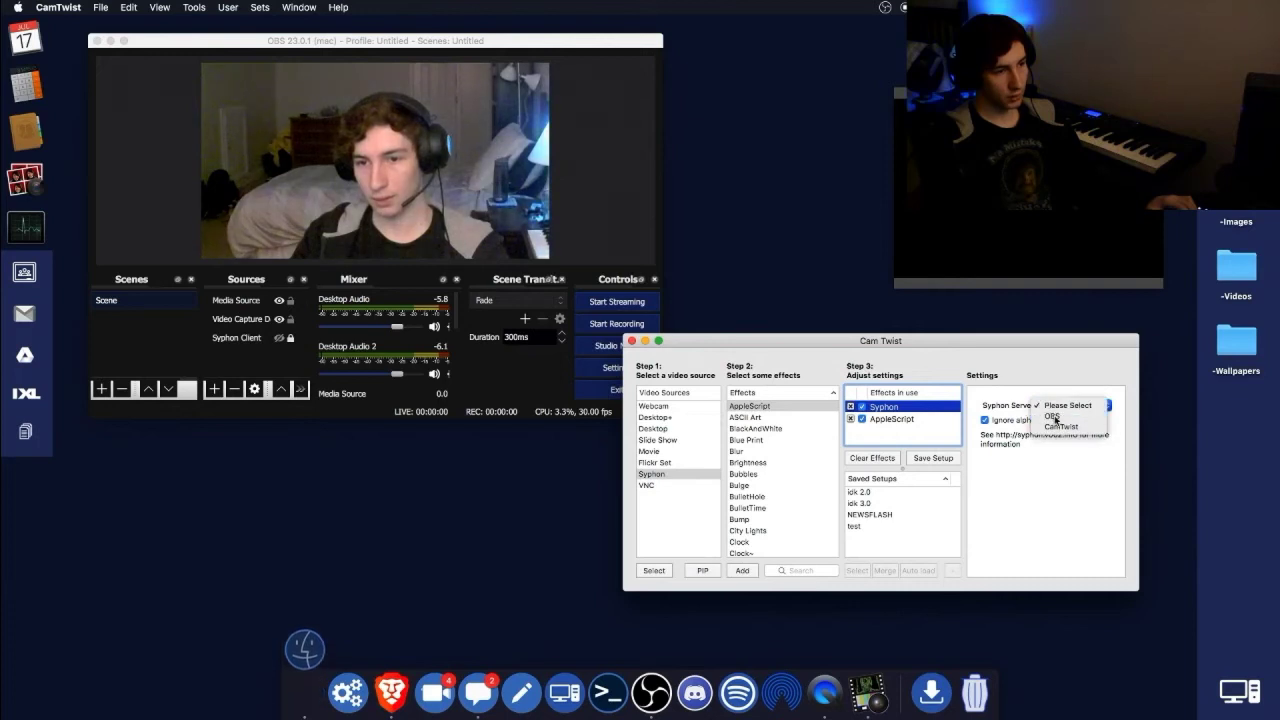
{"action": "left_click", "coordinate": [1060, 419]}
{"action": "left_click", "coordinate": [926, 420]}
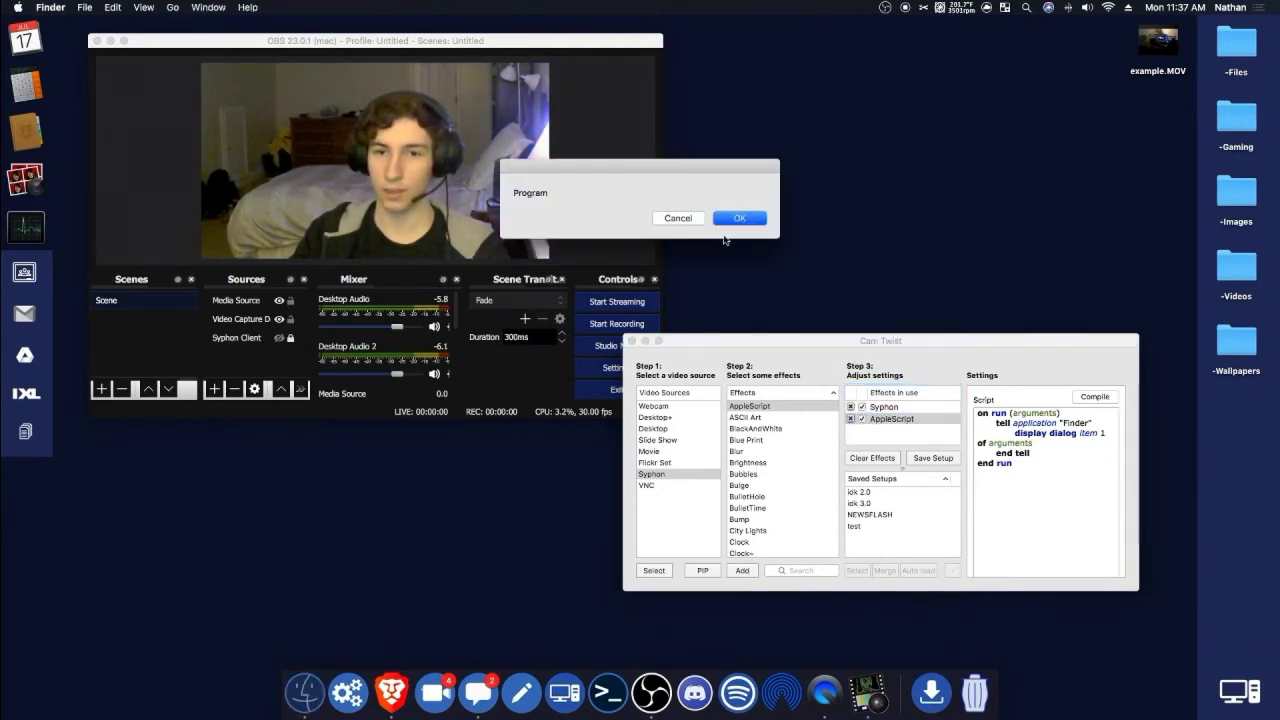
{"action": "left_click", "coordinate": [728, 216]}
Step: Move and shrink the OBS window so it sits alongside CamTwist
{"action": "left_click", "coordinate": [894, 340]}
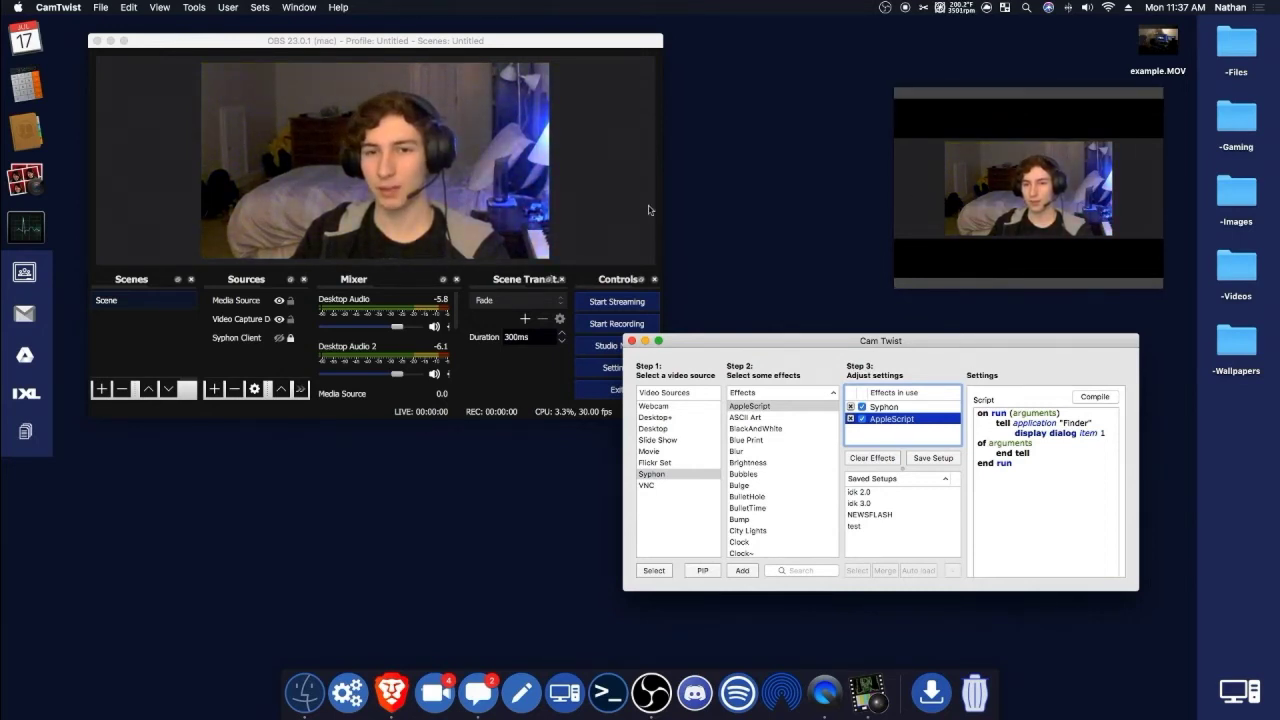
{"action": "left_click_drag", "start_coordinate": [548, 47], "coordinate": [510, 86]}
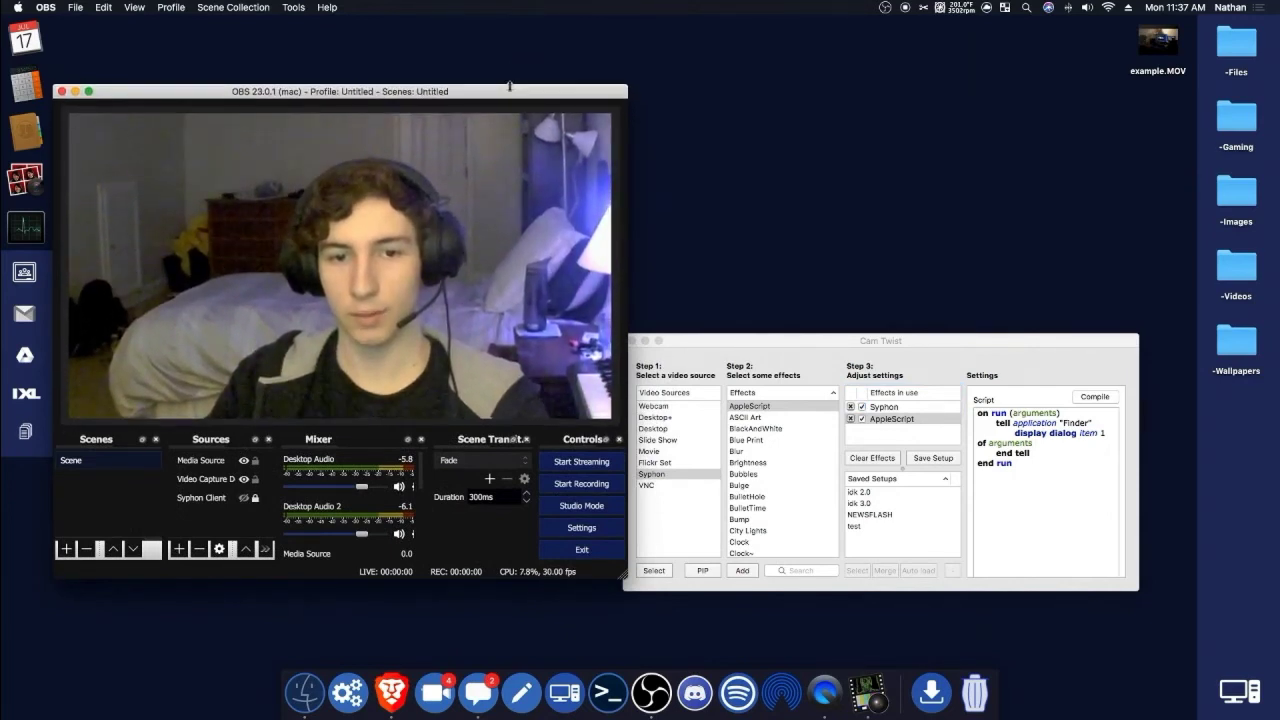
{"action": "key", "text": "super+Tab"}
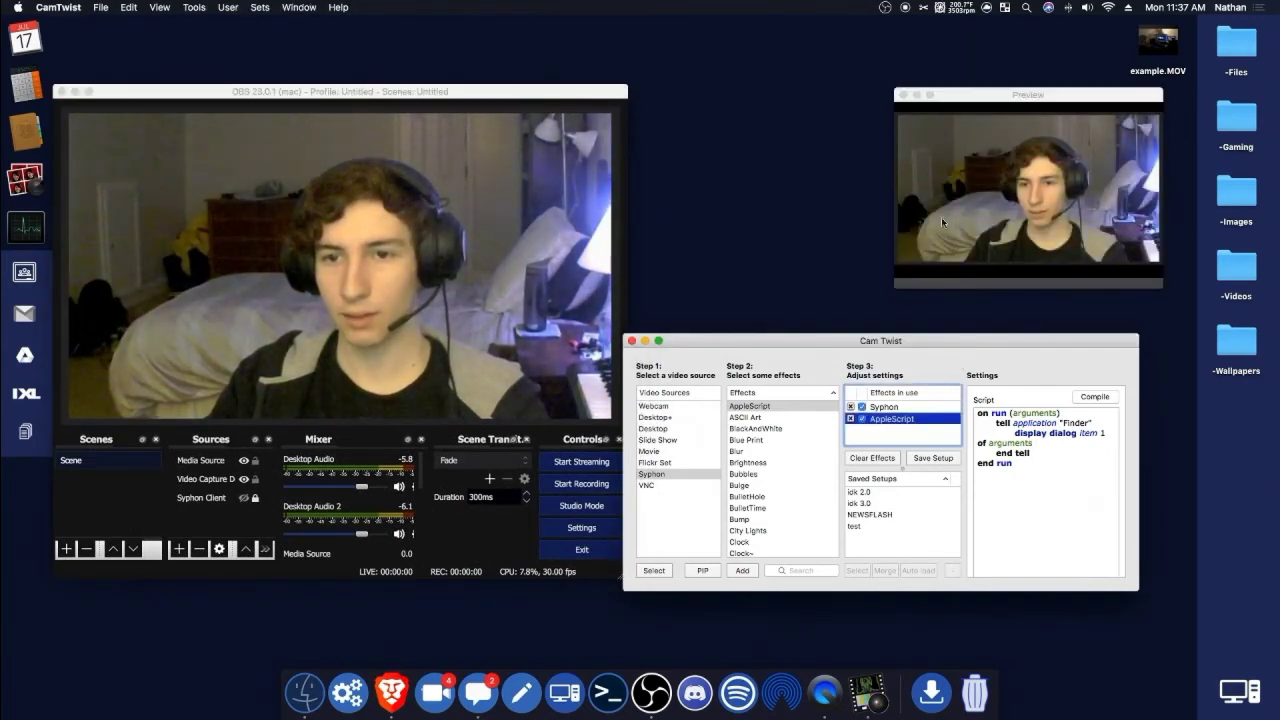
{"action": "left_click", "coordinate": [575, 97]}
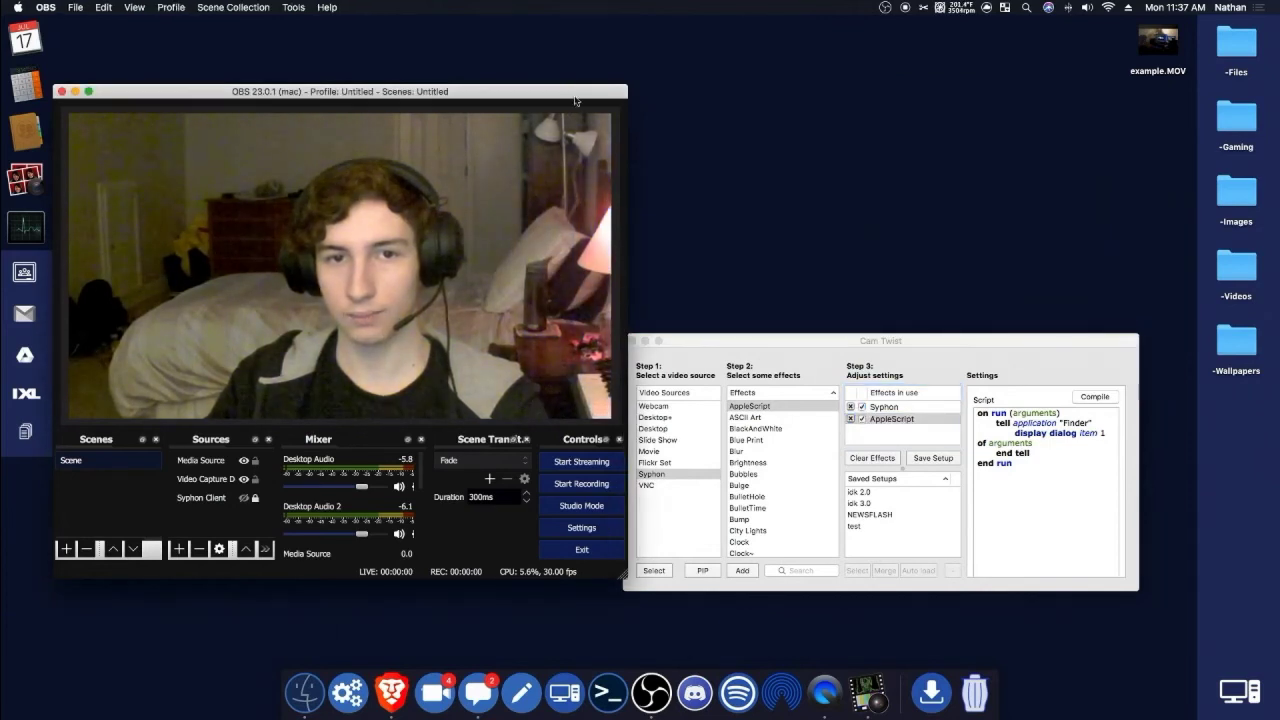
{"action": "left_click_drag", "start_coordinate": [576, 86], "coordinate": [522, 46]}
{"action": "key", "text": "super+Tab"}
Step: Try adding the ThermalCamera effect in CamTwist, then remove it
{"action": "left_click", "coordinate": [1020, 351]}
{"action": "scroll", "coordinate": [737, 511], "scroll_direction": "down", "scroll_amount": 15}
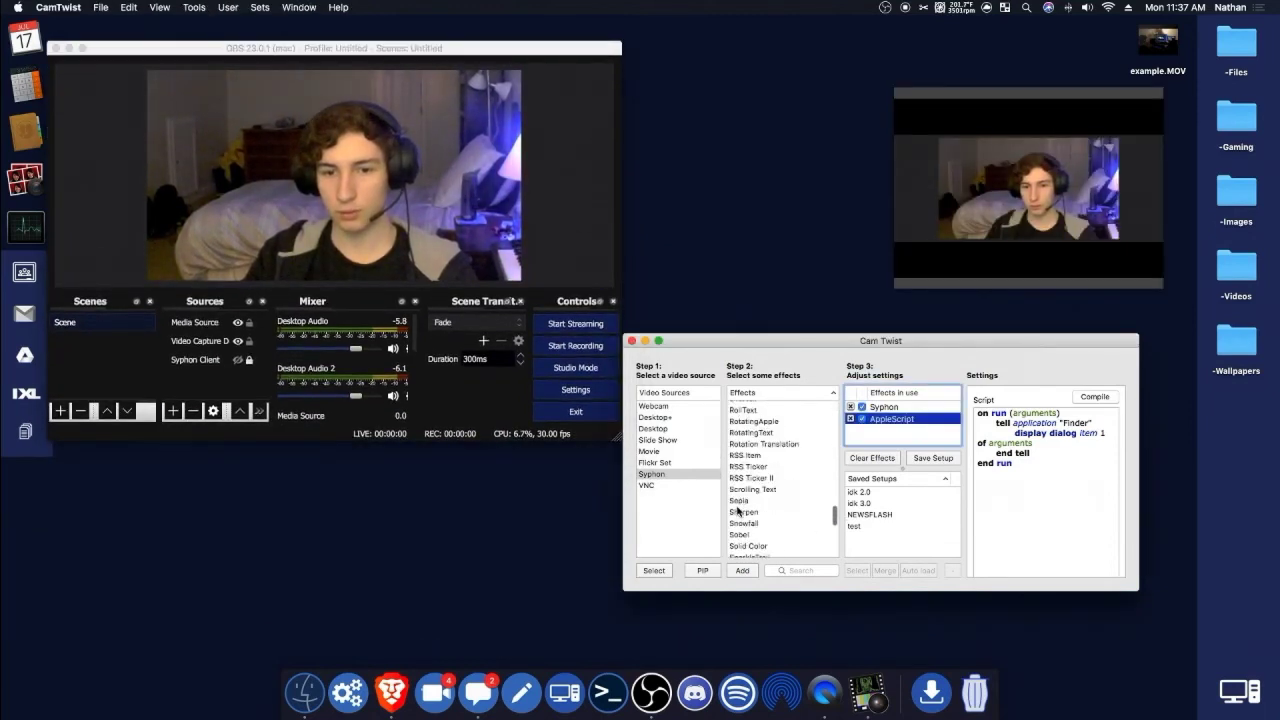
{"action": "scroll", "coordinate": [771, 507], "scroll_direction": "up", "scroll_amount": 5}
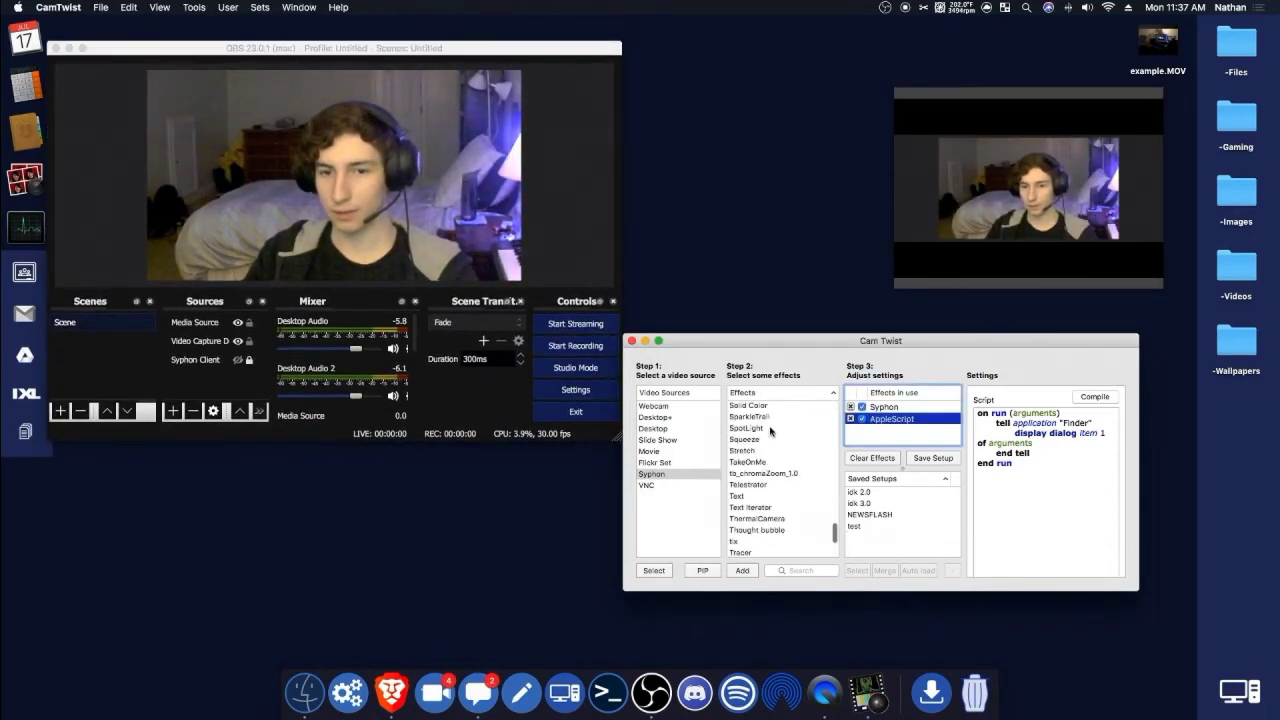
{"action": "scroll", "coordinate": [770, 430], "scroll_direction": "down", "scroll_amount": 5}
{"action": "left_click_drag", "start_coordinate": [775, 419], "coordinate": [857, 433]}
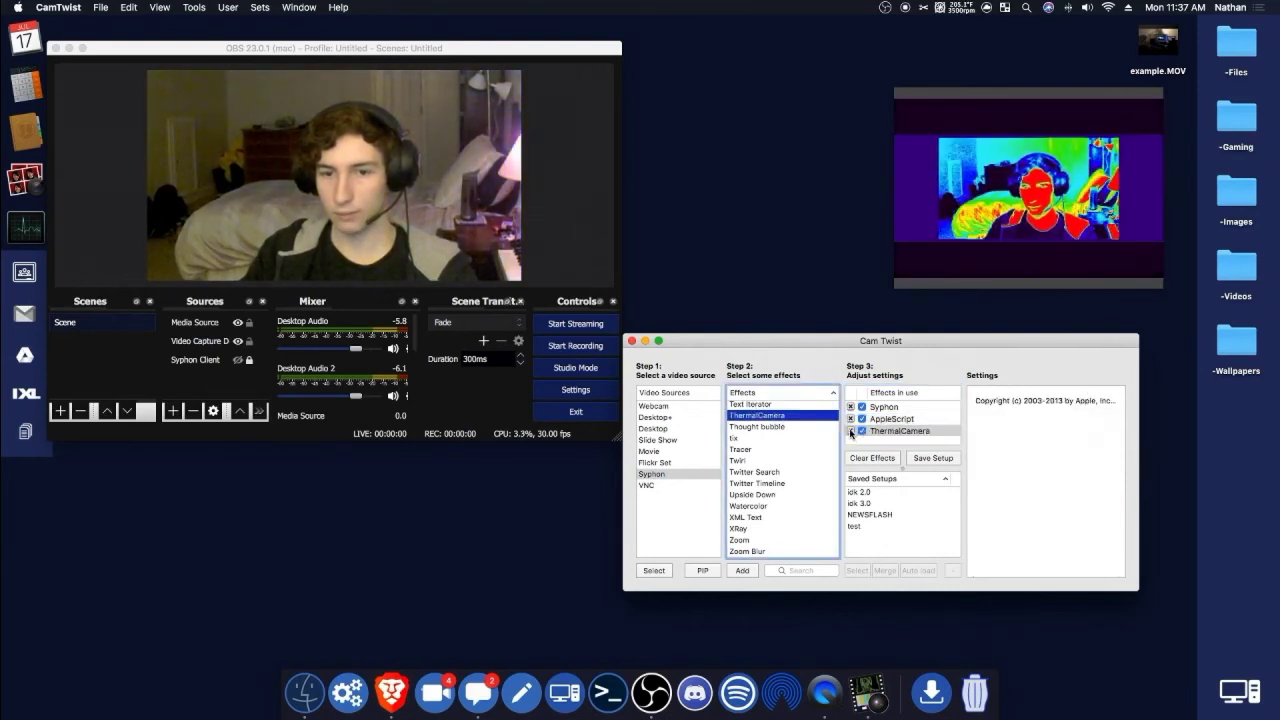
{"action": "left_click", "coordinate": [853, 432]}
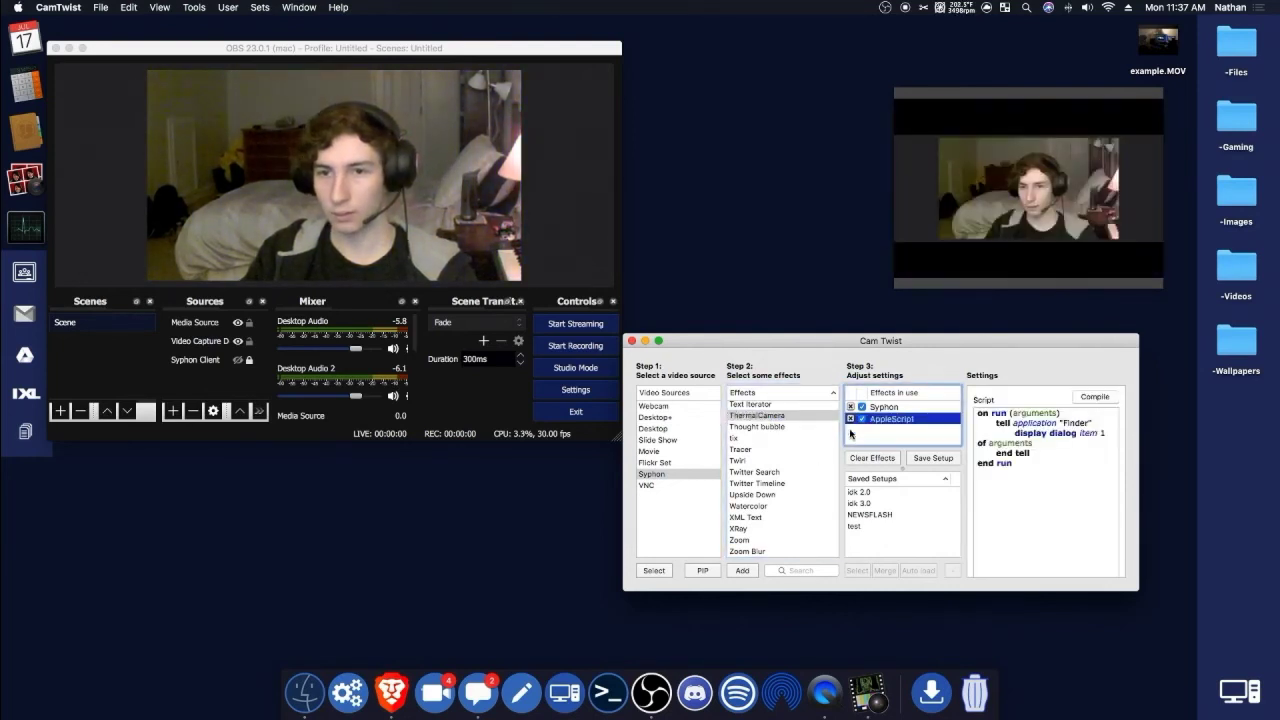
Step: Add a Zoom effect at Scale 3.25 and reposition the CamTwist windows
{"action": "double_click", "coordinate": [762, 543]}
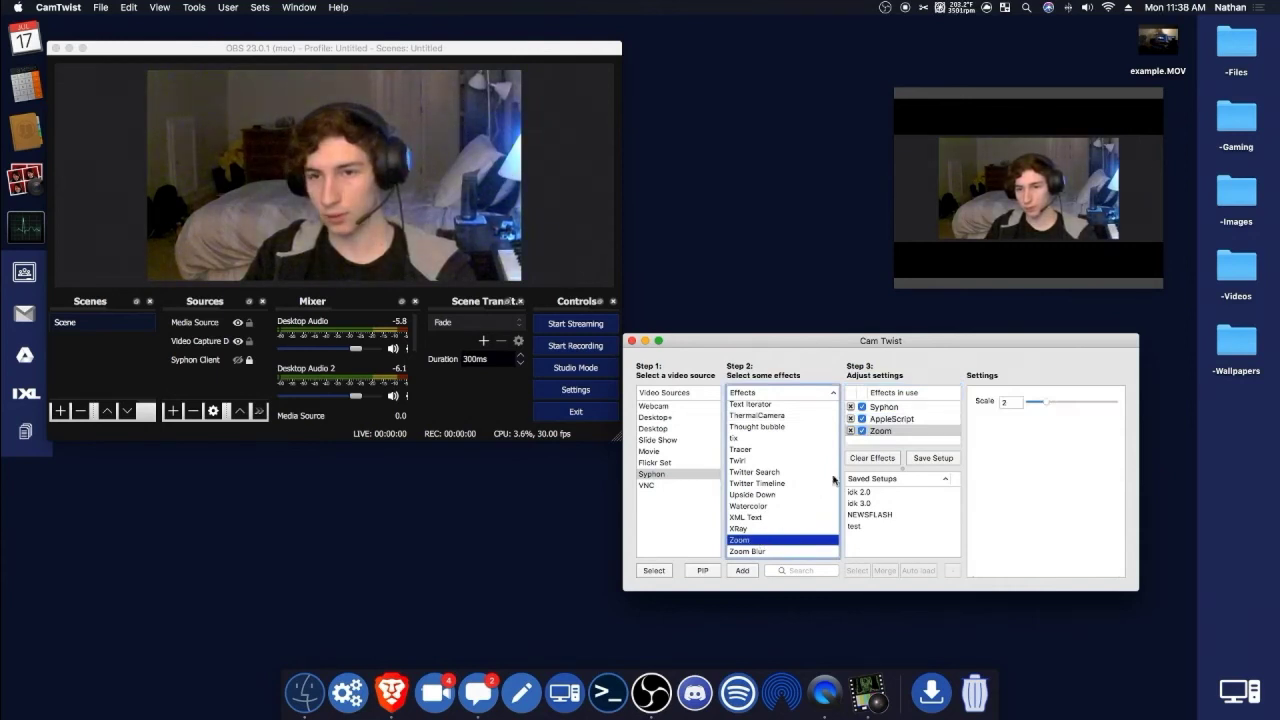
{"action": "left_click_drag", "start_coordinate": [1045, 406], "coordinate": [1056, 404]}
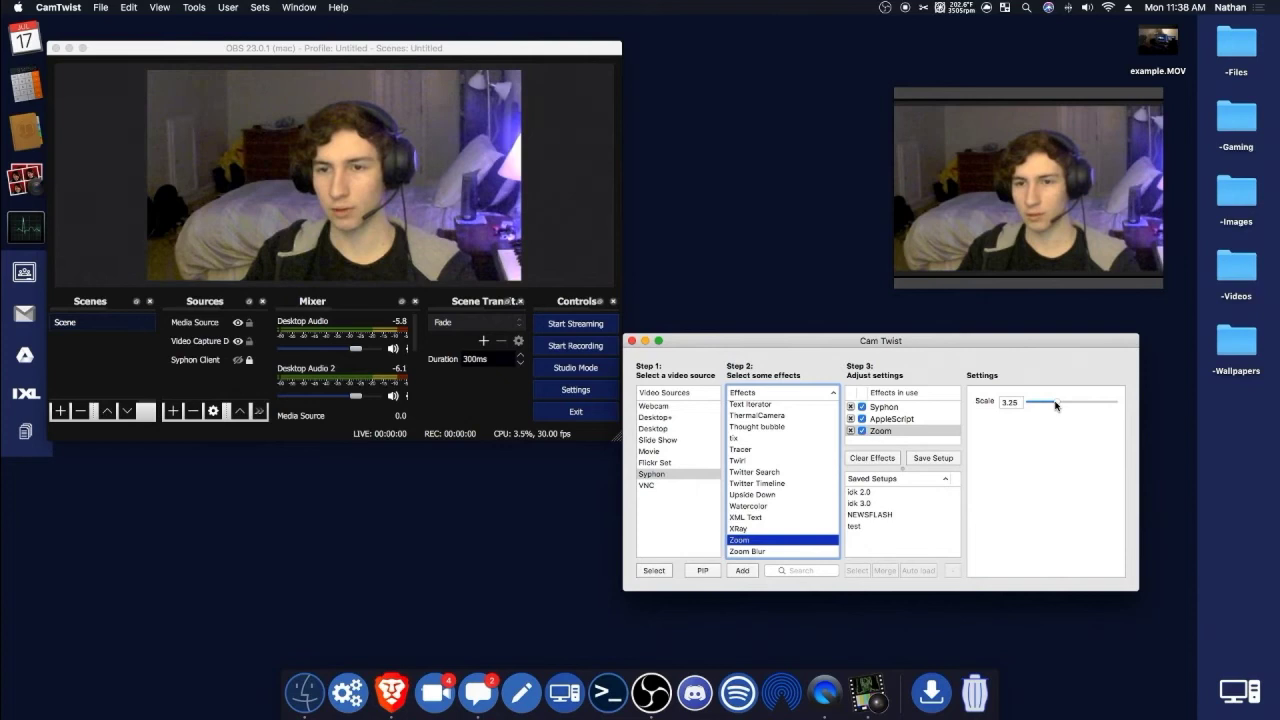
{"action": "left_click_drag", "start_coordinate": [712, 340], "coordinate": [731, 359]}
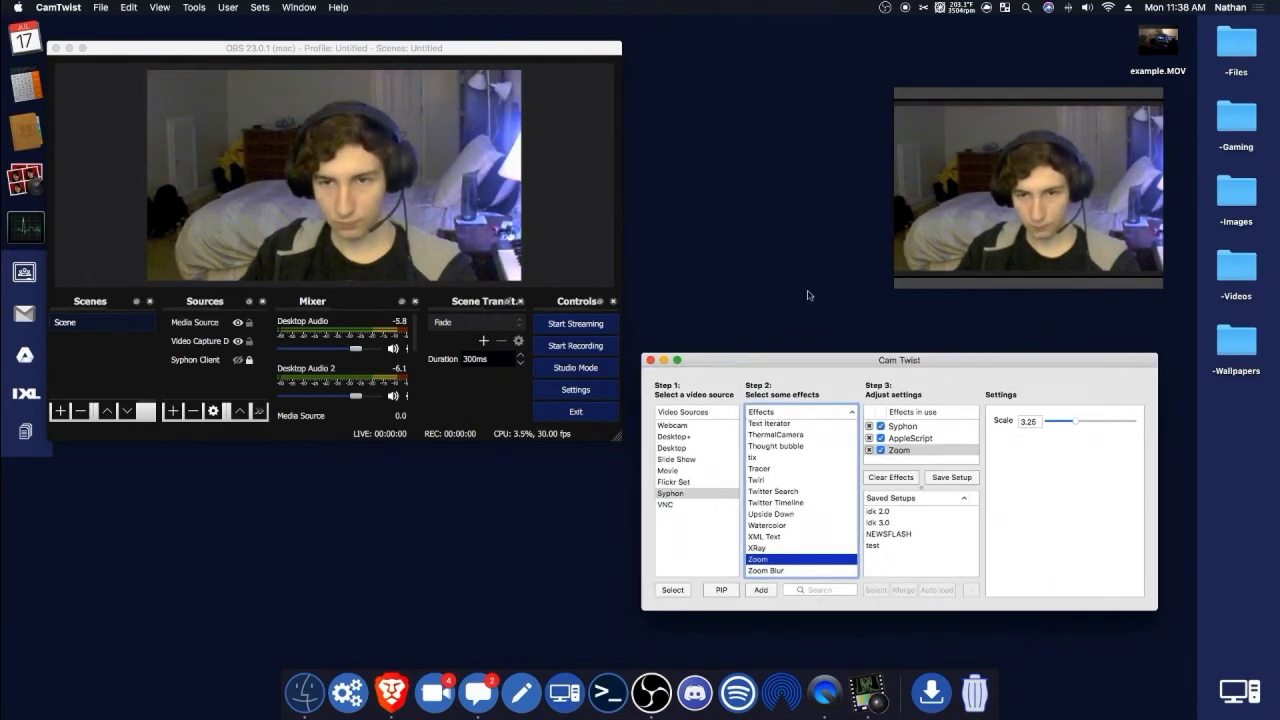
{"action": "left_click", "coordinate": [1047, 99]}
{"action": "left_click_drag", "start_coordinate": [1047, 99], "coordinate": [1000, 114]}
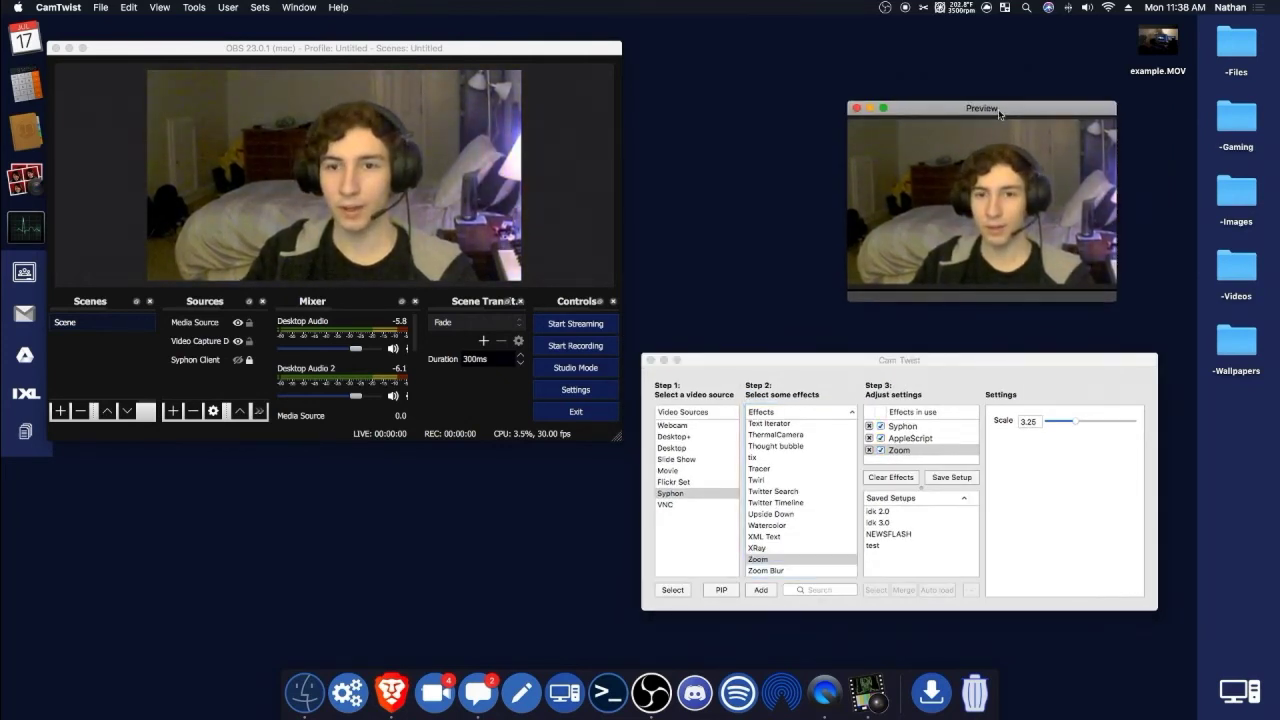
Step: Launch Zoom from Launchpad and open its Settings
{"action": "key", "text": "F4"}
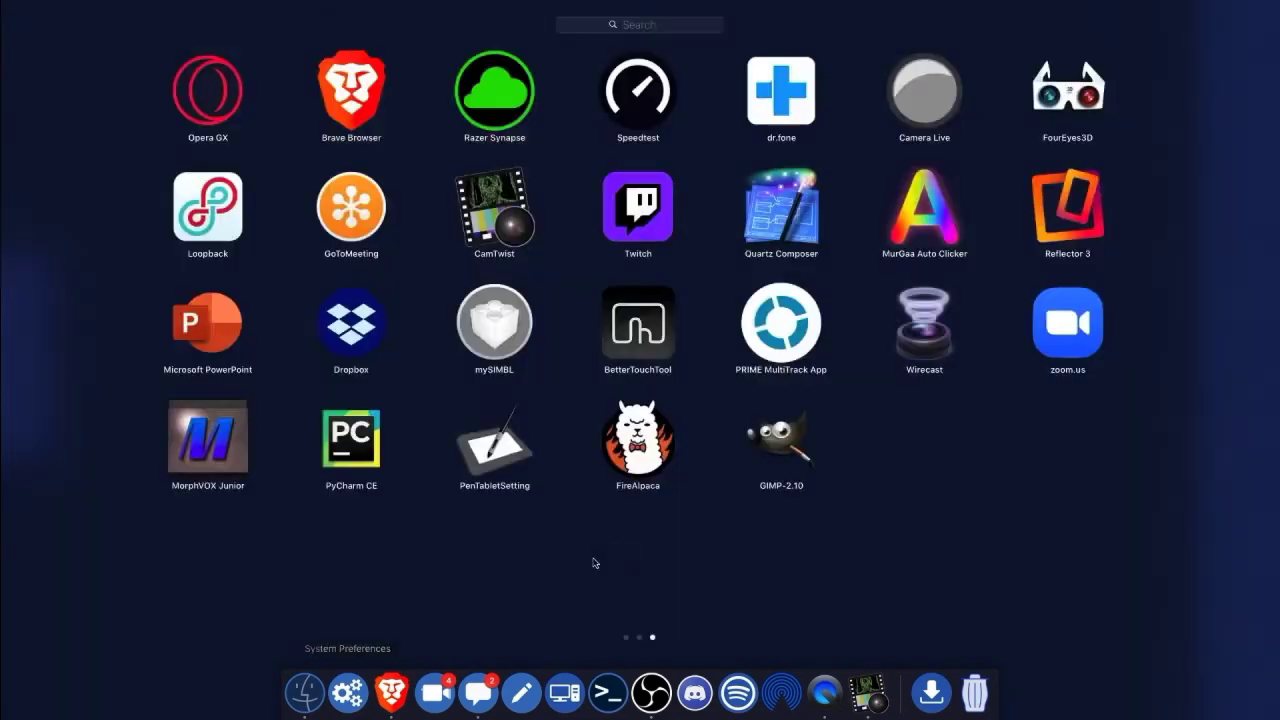
{"action": "scroll", "coordinate": [594, 560], "scroll_direction": "left", "scroll_amount": 2}
{"action": "scroll", "coordinate": [872, 513], "scroll_direction": "right", "scroll_amount": 2}
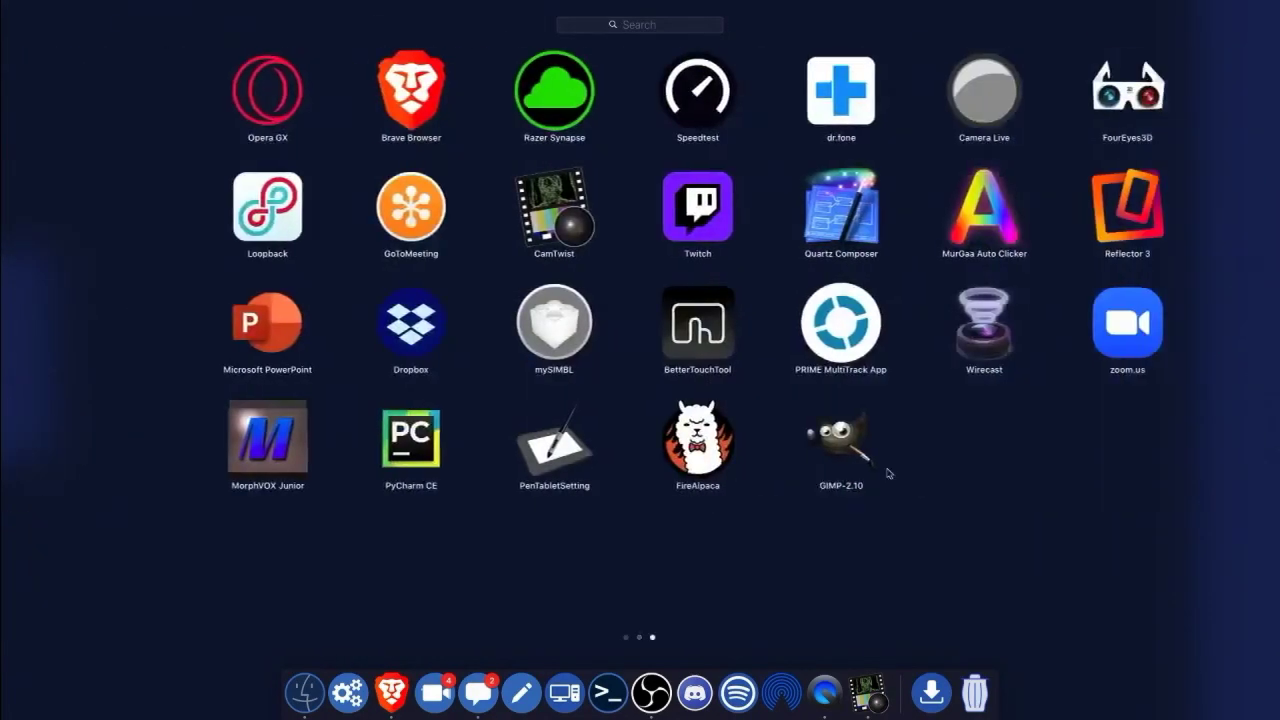
{"action": "left_click", "coordinate": [1137, 323]}
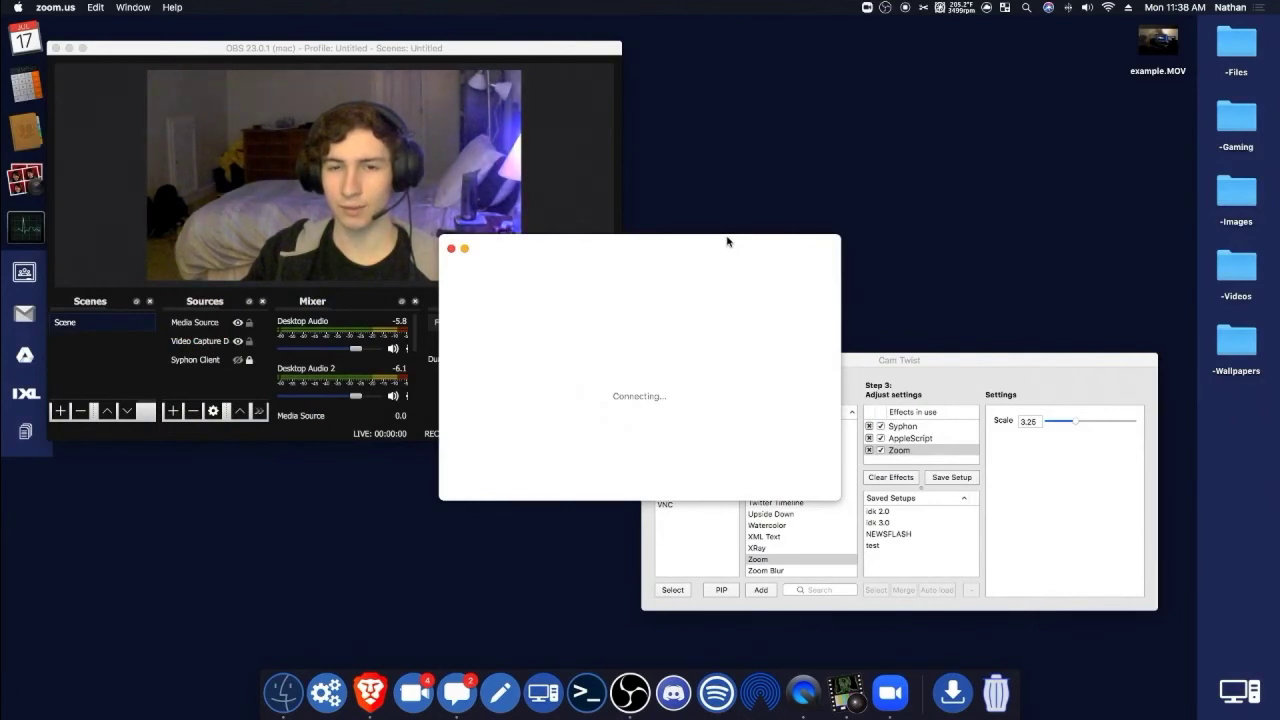
{"action": "left_click", "coordinate": [56, 7]}
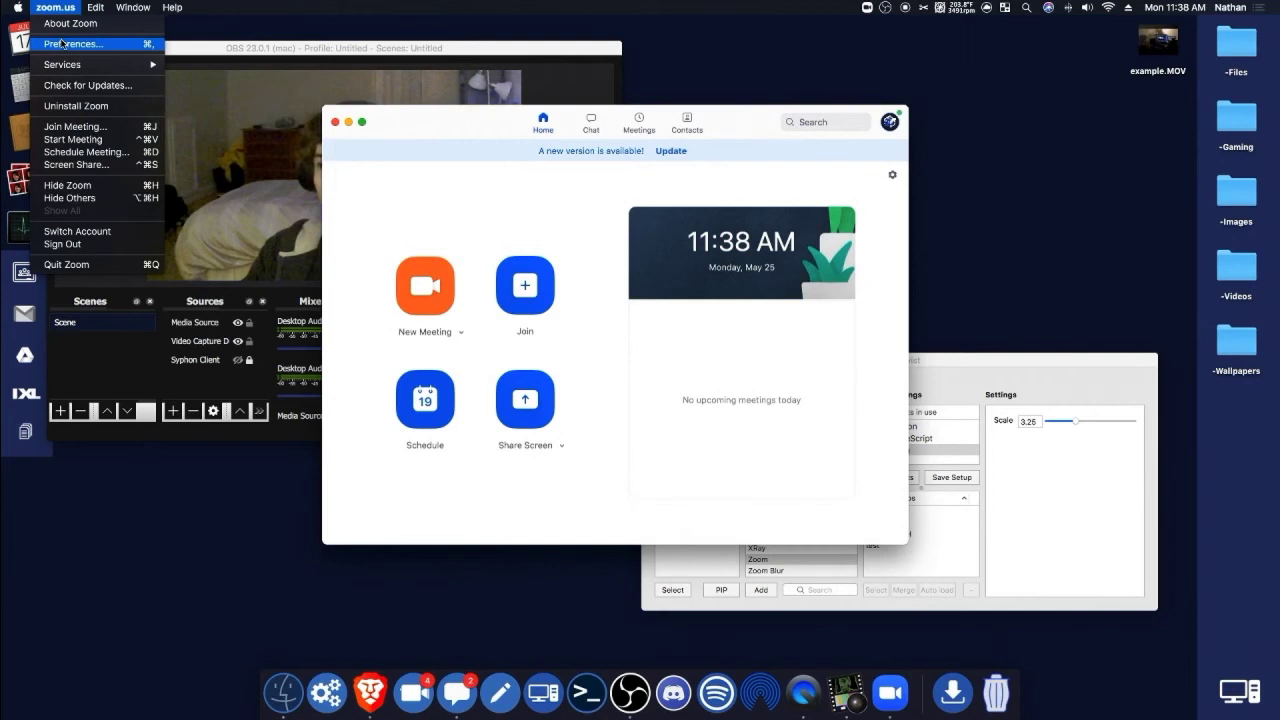
{"action": "left_click", "coordinate": [61, 43]}
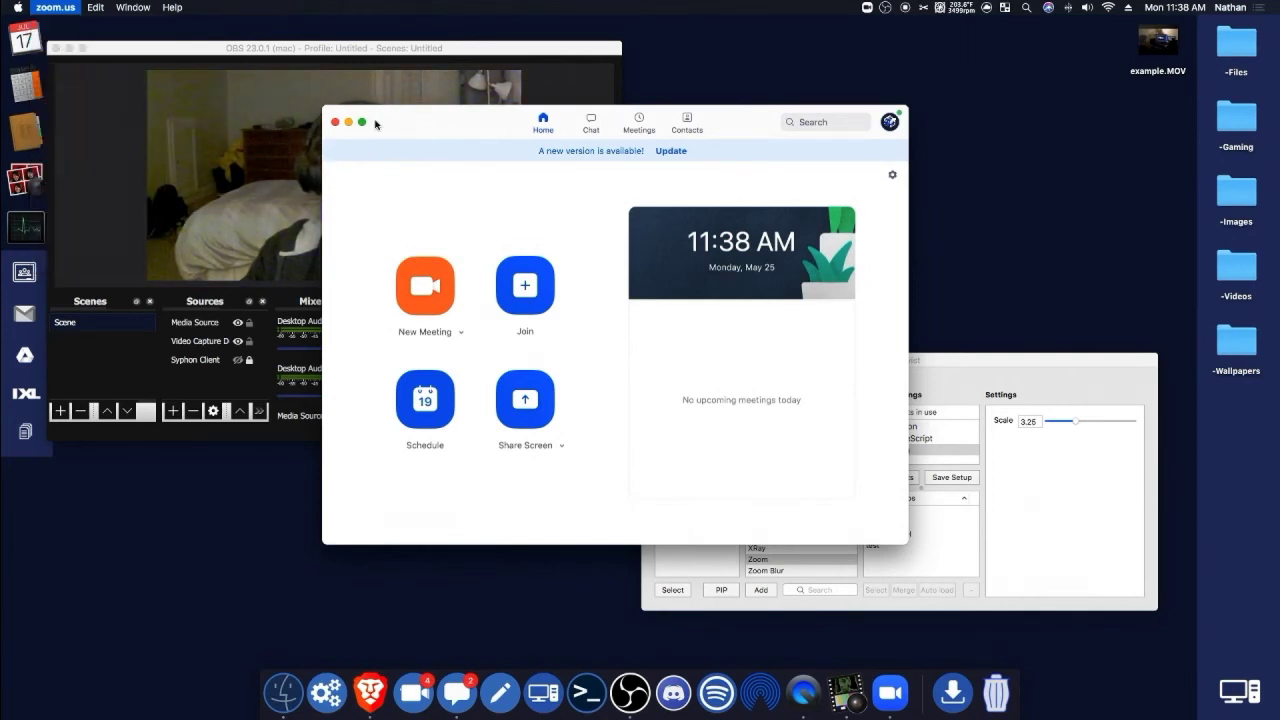
Step: In Video settings, set the camera to CamTwist after briefly picking USB Camera
{"action": "left_click", "coordinate": [55, 7]}
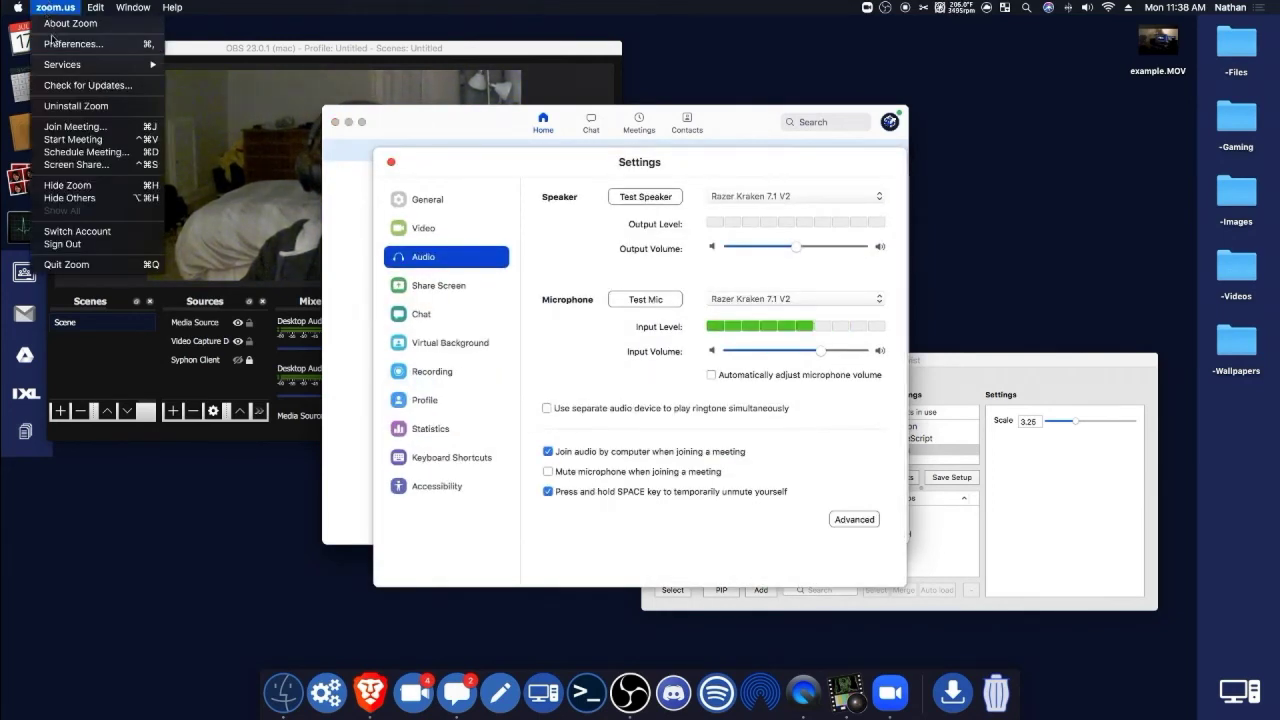
{"action": "left_click", "coordinate": [529, 327]}
{"action": "left_click", "coordinate": [423, 228]}
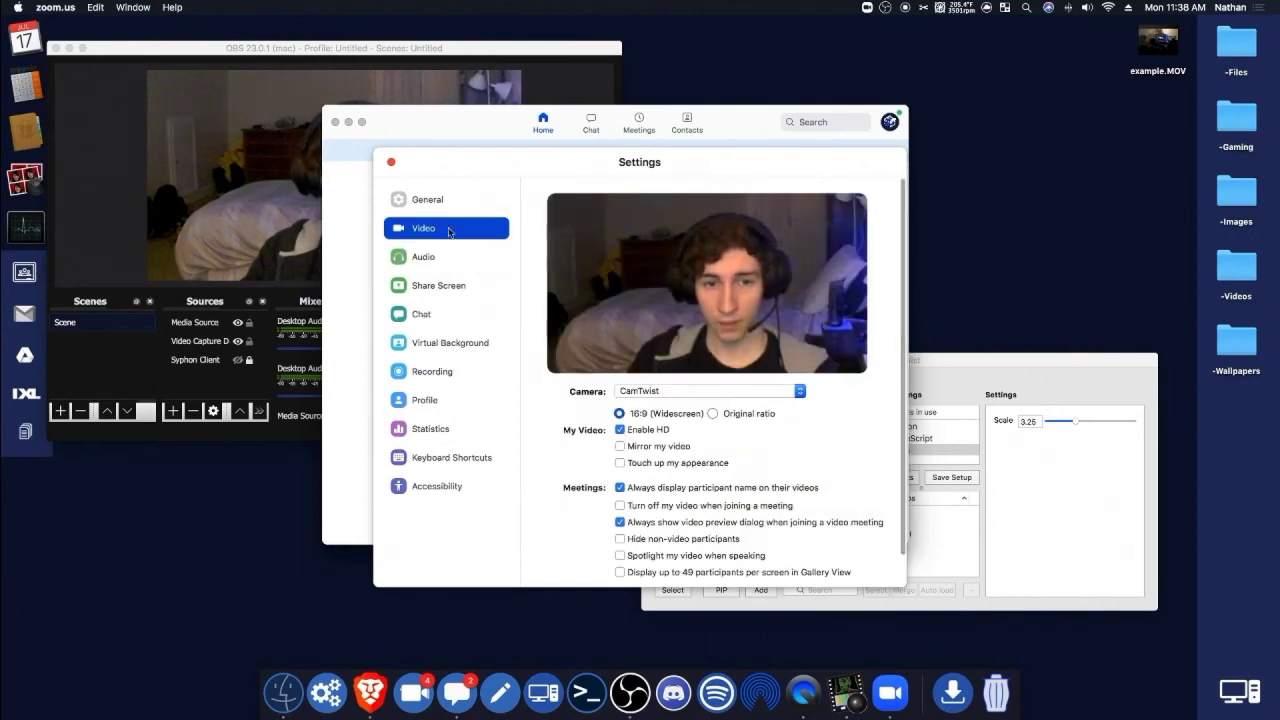
{"action": "left_click", "coordinate": [731, 391]}
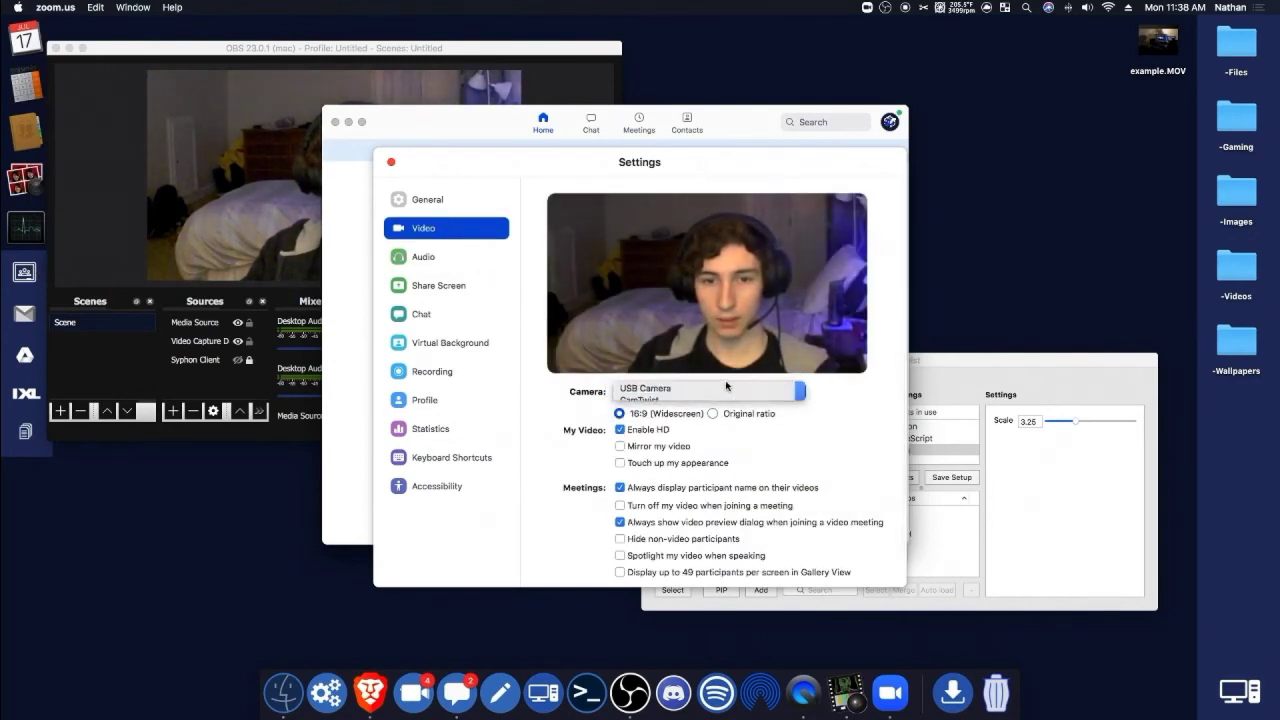
{"action": "left_click", "coordinate": [727, 381]}
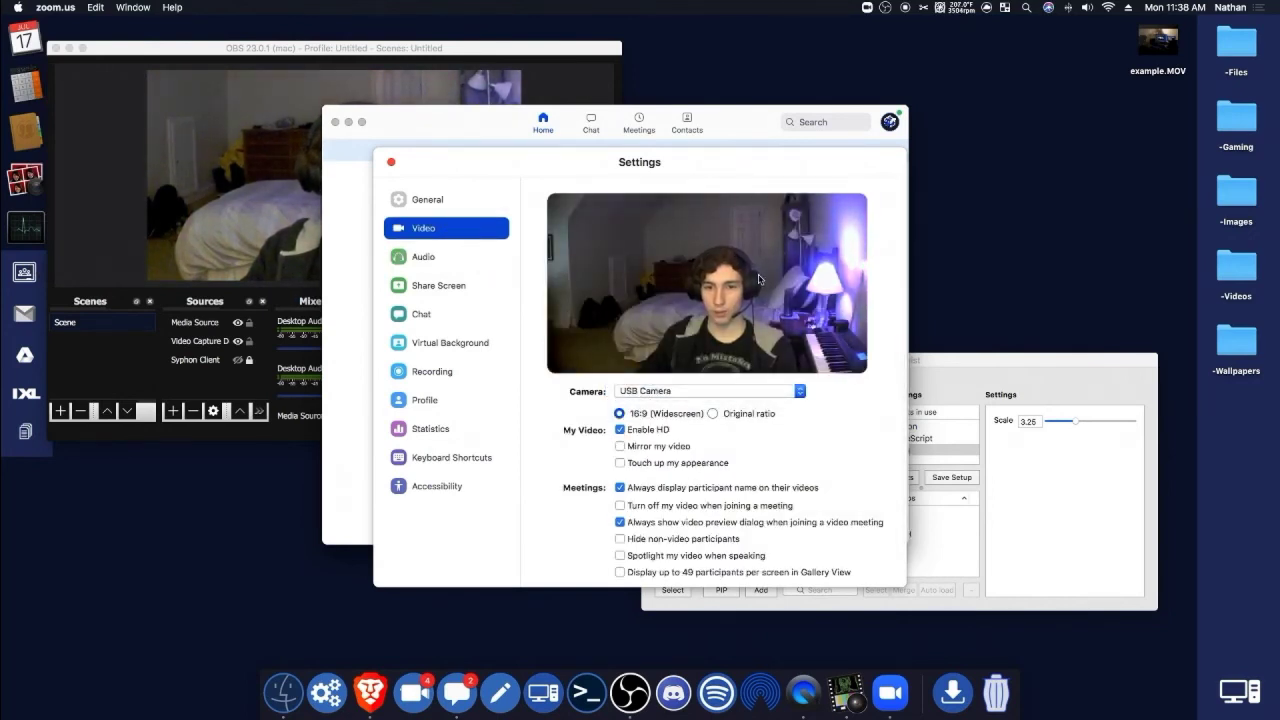
{"action": "left_click", "coordinate": [751, 394]}
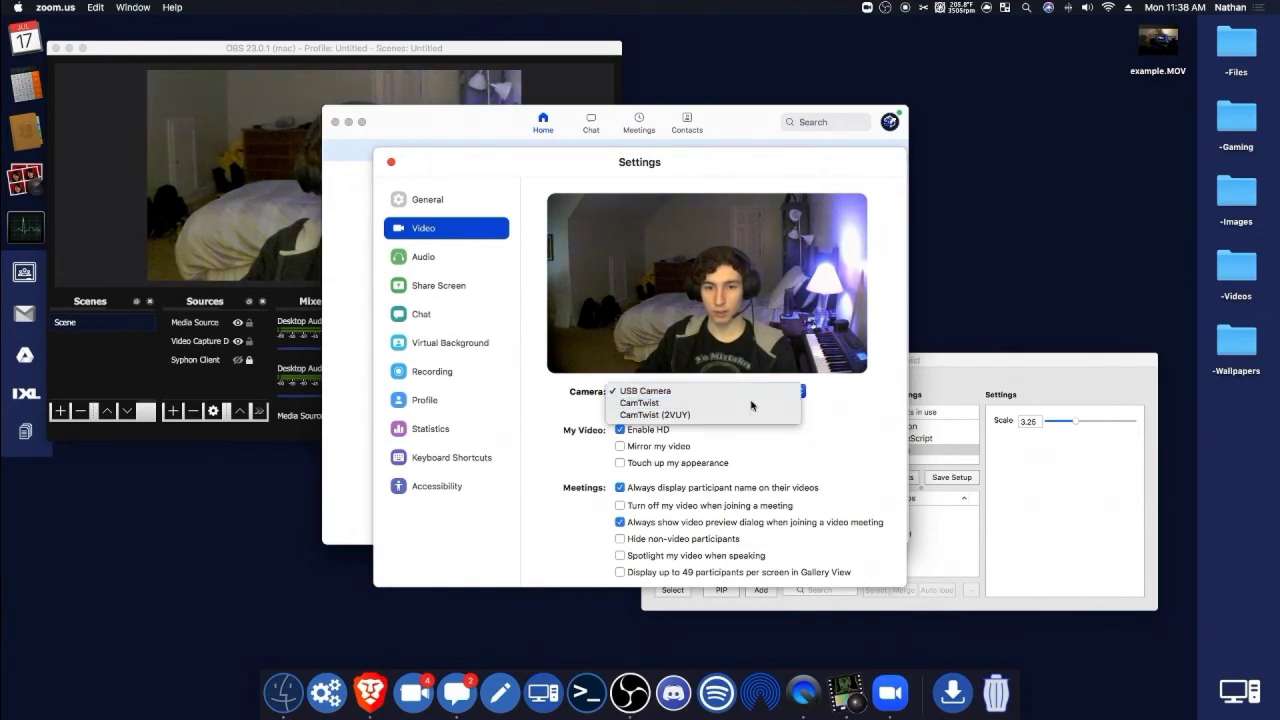
{"action": "left_click", "coordinate": [751, 403]}
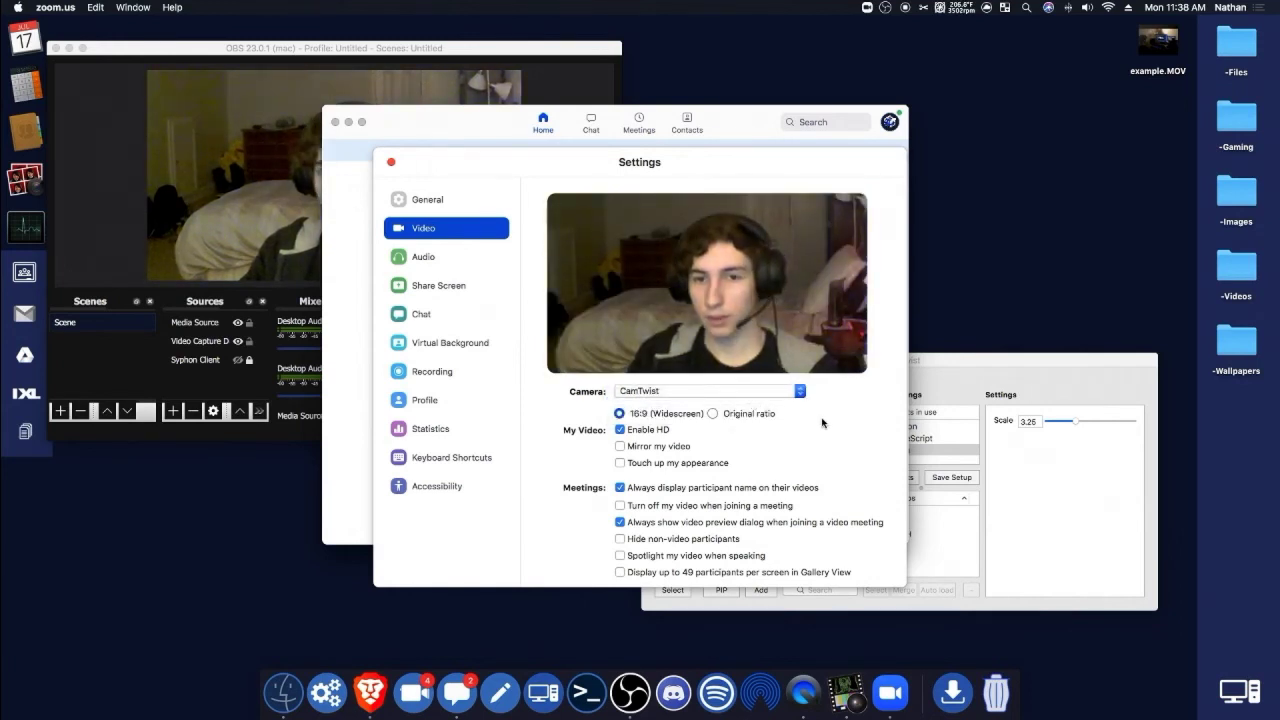
{"action": "left_click", "coordinate": [264, 391]}
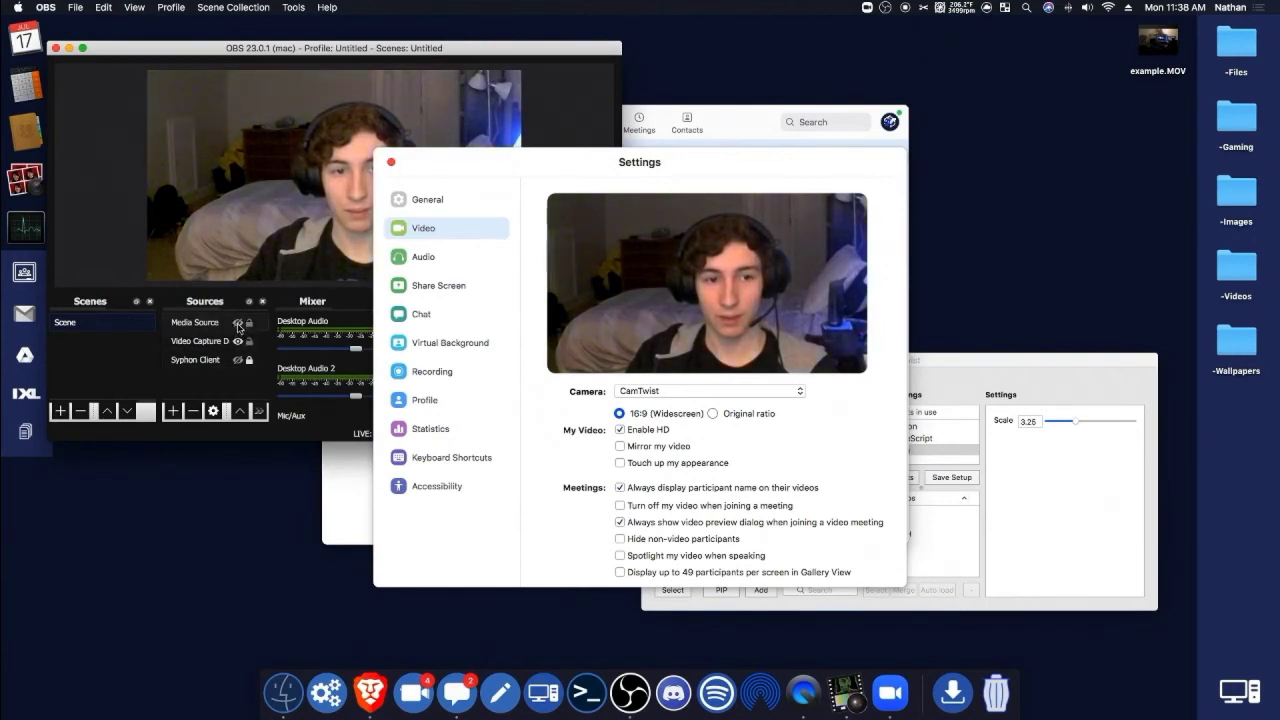
Step: Move the Video Capture Device above Media Source and resize it in the preview
{"action": "left_click", "coordinate": [238, 323]}
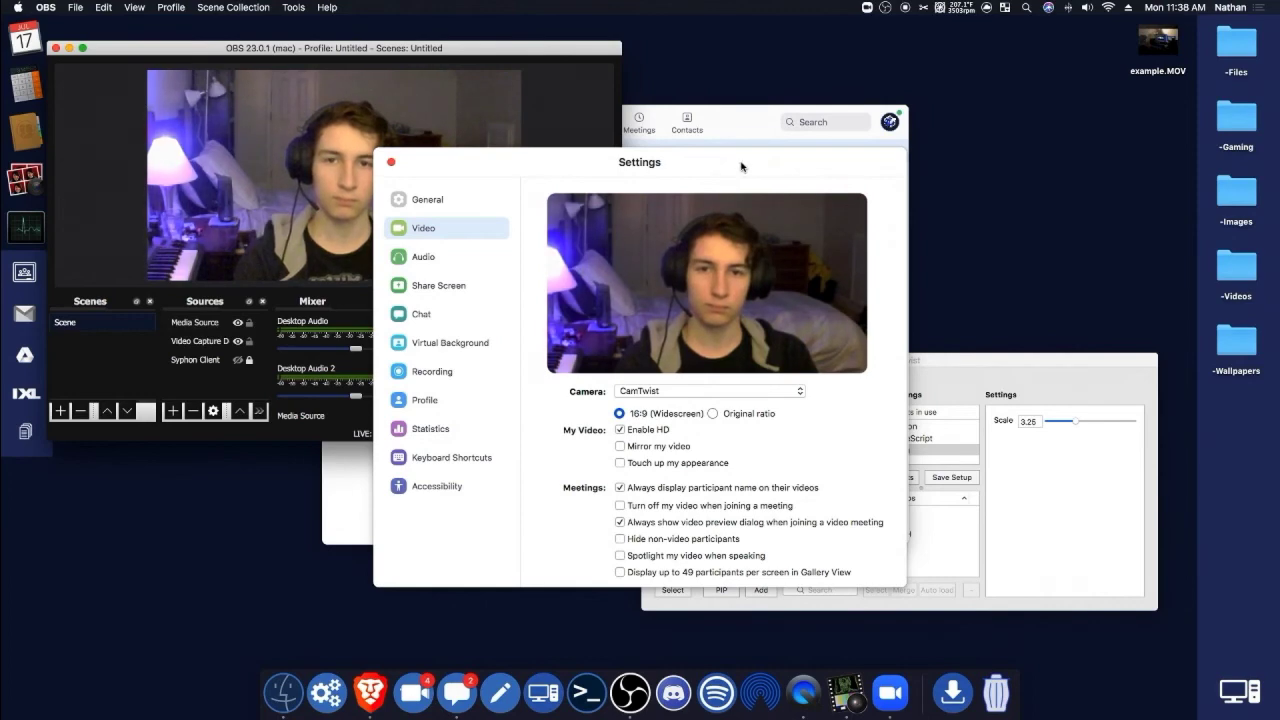
{"action": "left_click_drag", "start_coordinate": [741, 166], "coordinate": [989, 159]}
{"action": "left_click", "coordinate": [197, 341]}
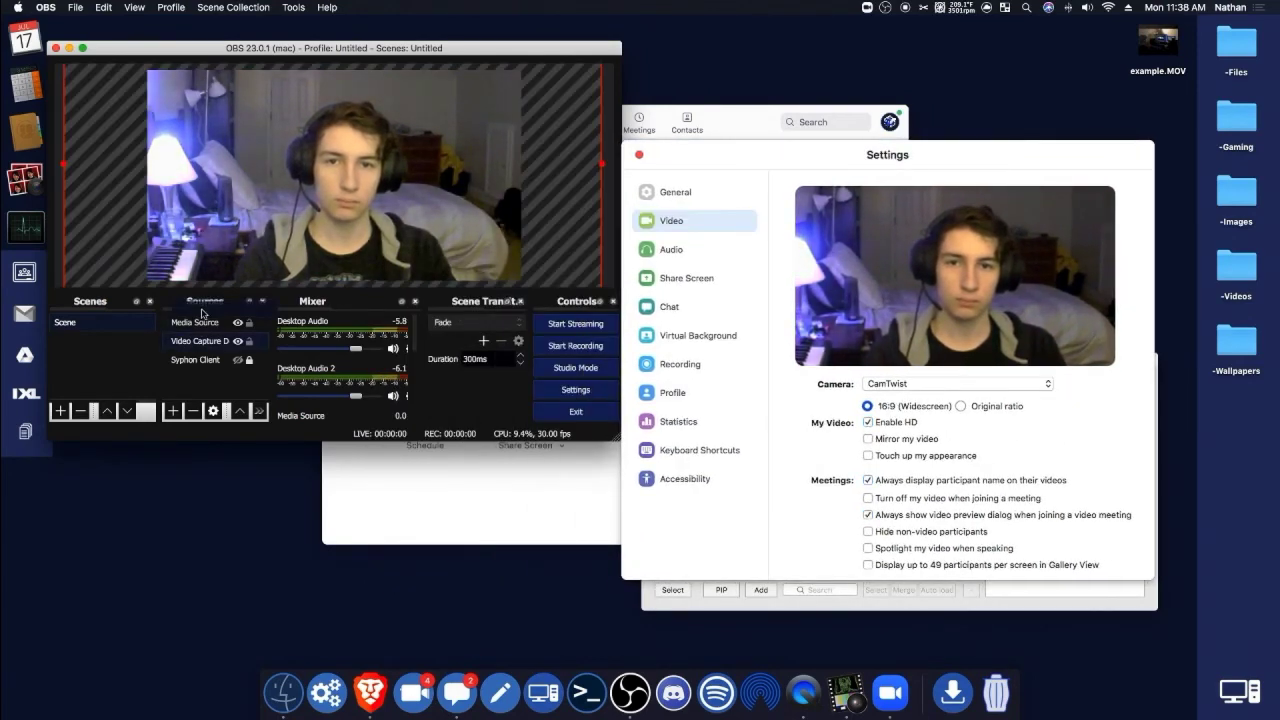
{"action": "left_click_drag", "start_coordinate": [201, 319], "coordinate": [201, 321]}
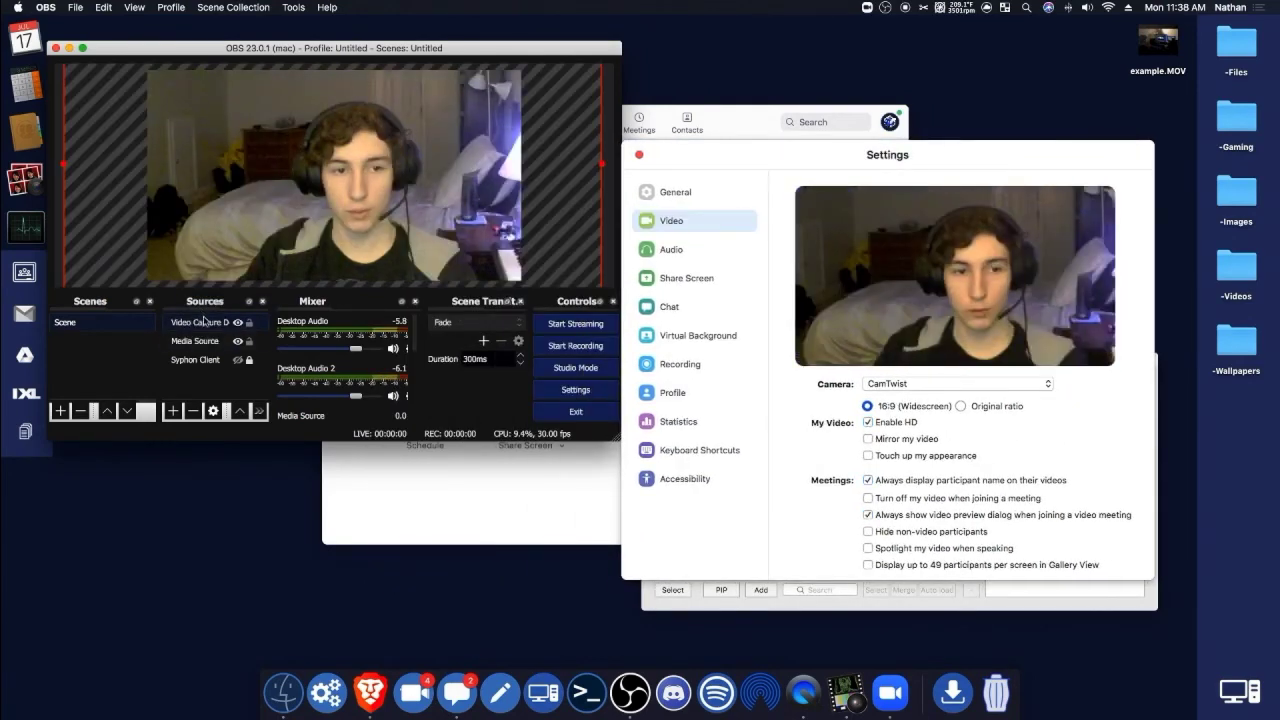
{"action": "left_click", "coordinate": [598, 168]}
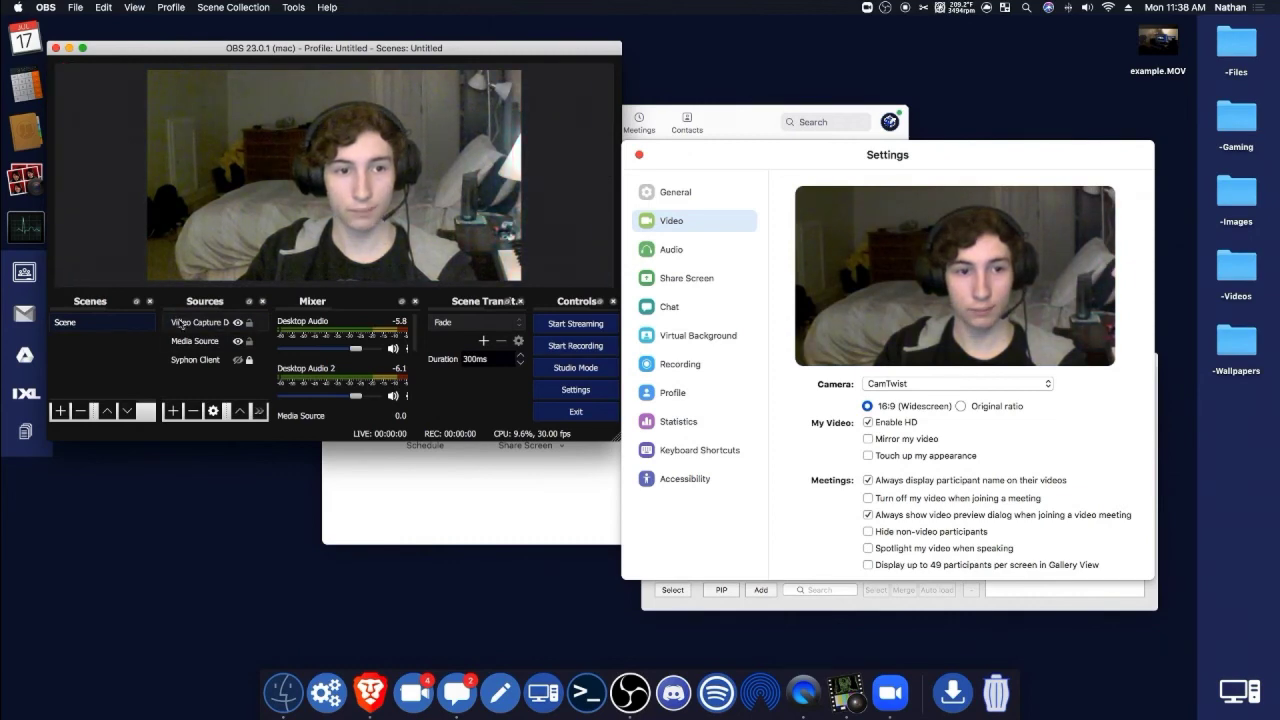
{"action": "left_click_drag", "start_coordinate": [603, 167], "coordinate": [521, 279]}
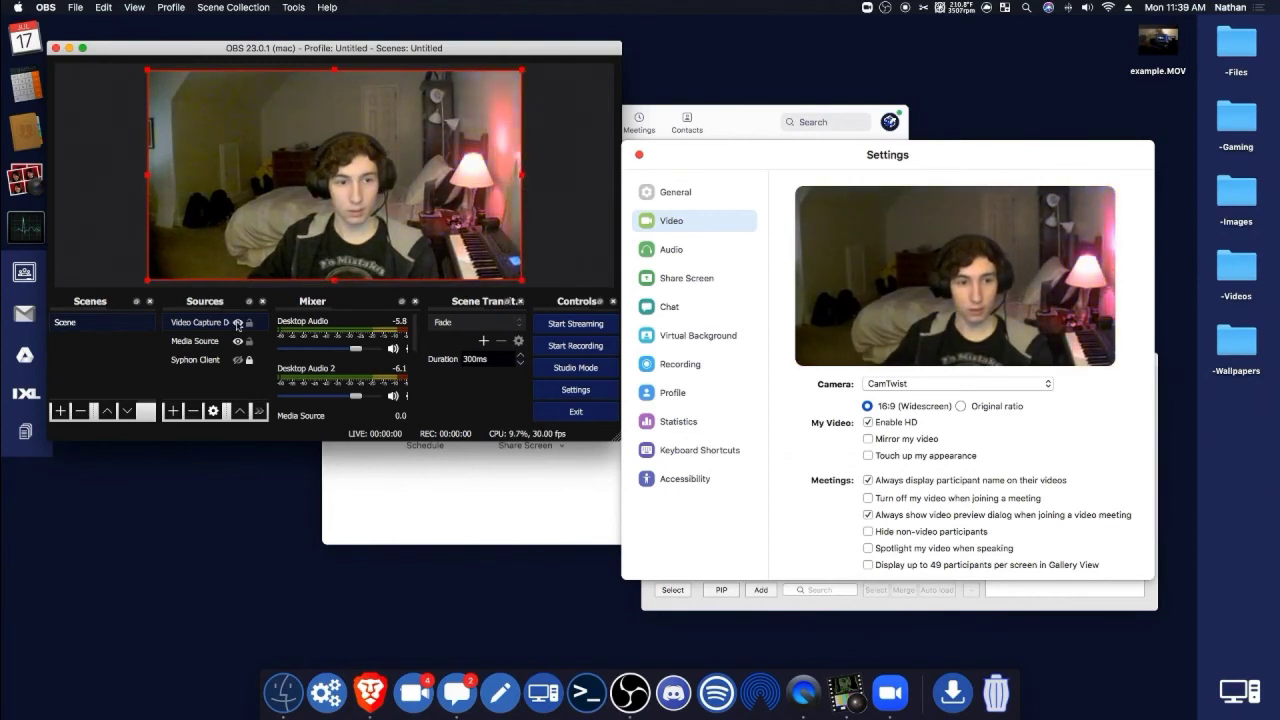
Step: Hide the video capture and Syphon Client sources, leaving the output blank
{"action": "left_click", "coordinate": [237, 322]}
{"action": "left_click", "coordinate": [237, 359]}
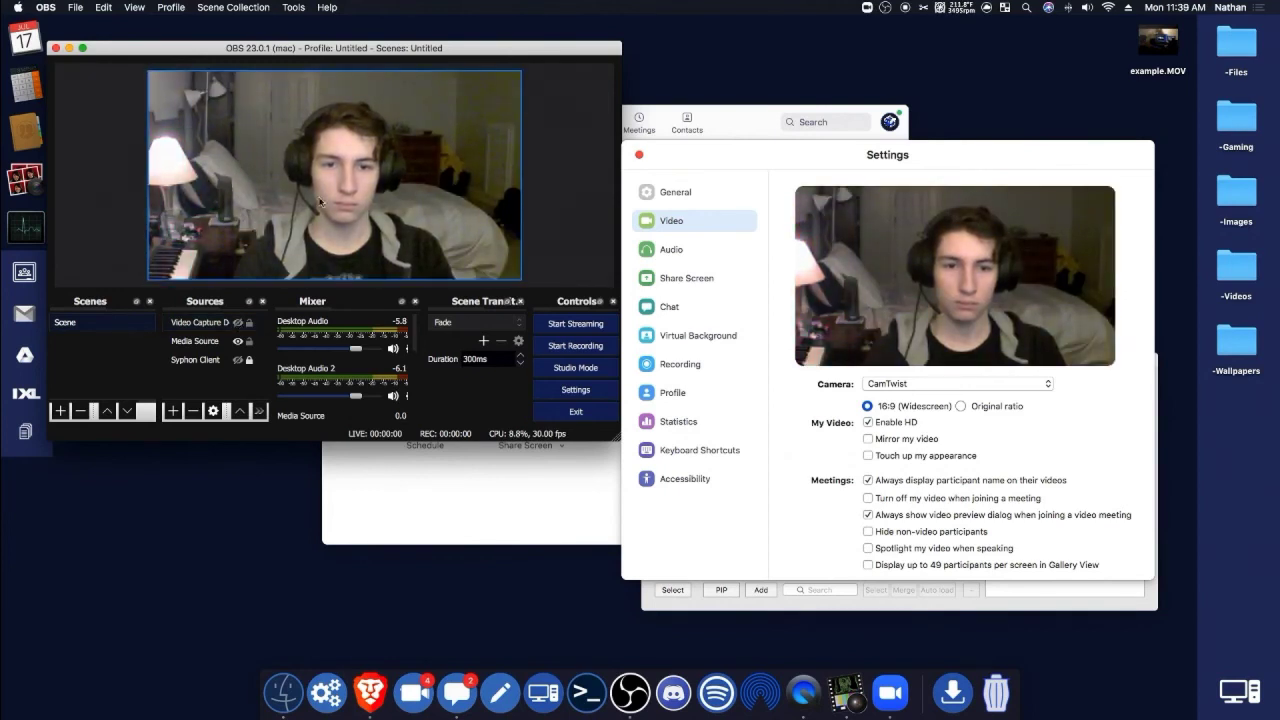
{"action": "left_click", "coordinate": [236, 341]}
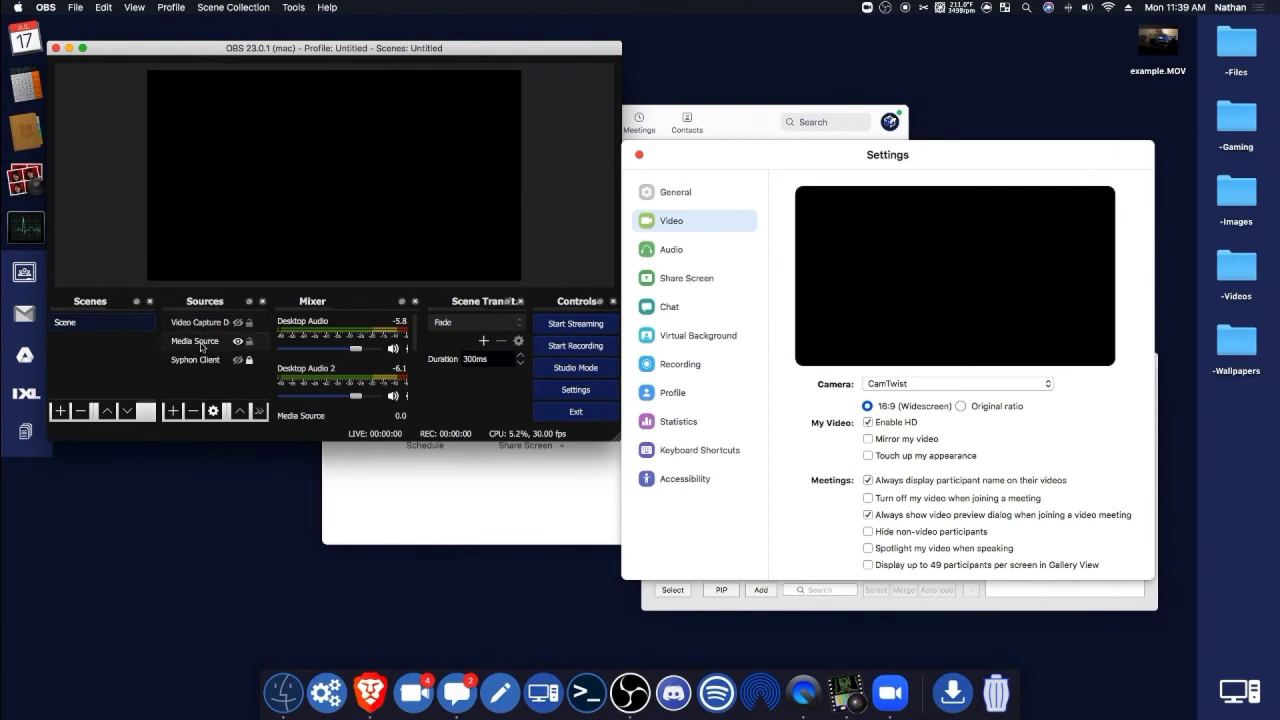
Step: Review the Media Source clip's properties and close them with OK
{"action": "double_click", "coordinate": [201, 341]}
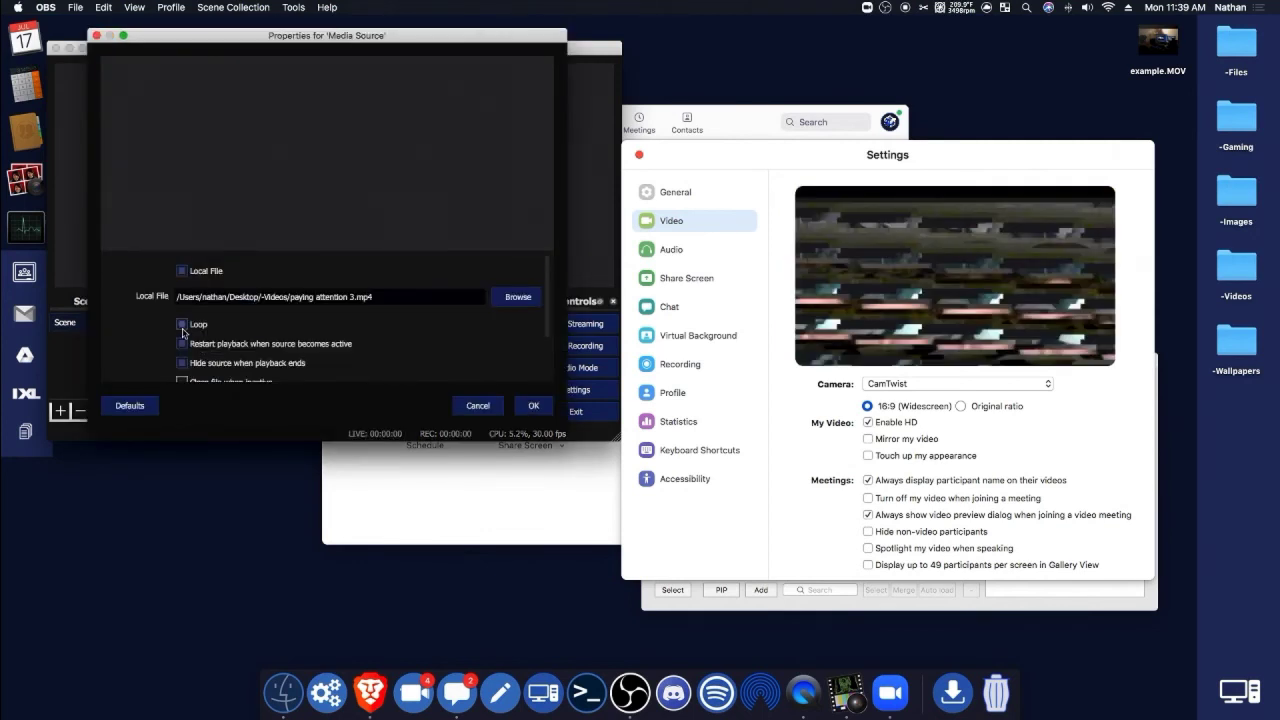
{"action": "left_click", "coordinate": [533, 407]}
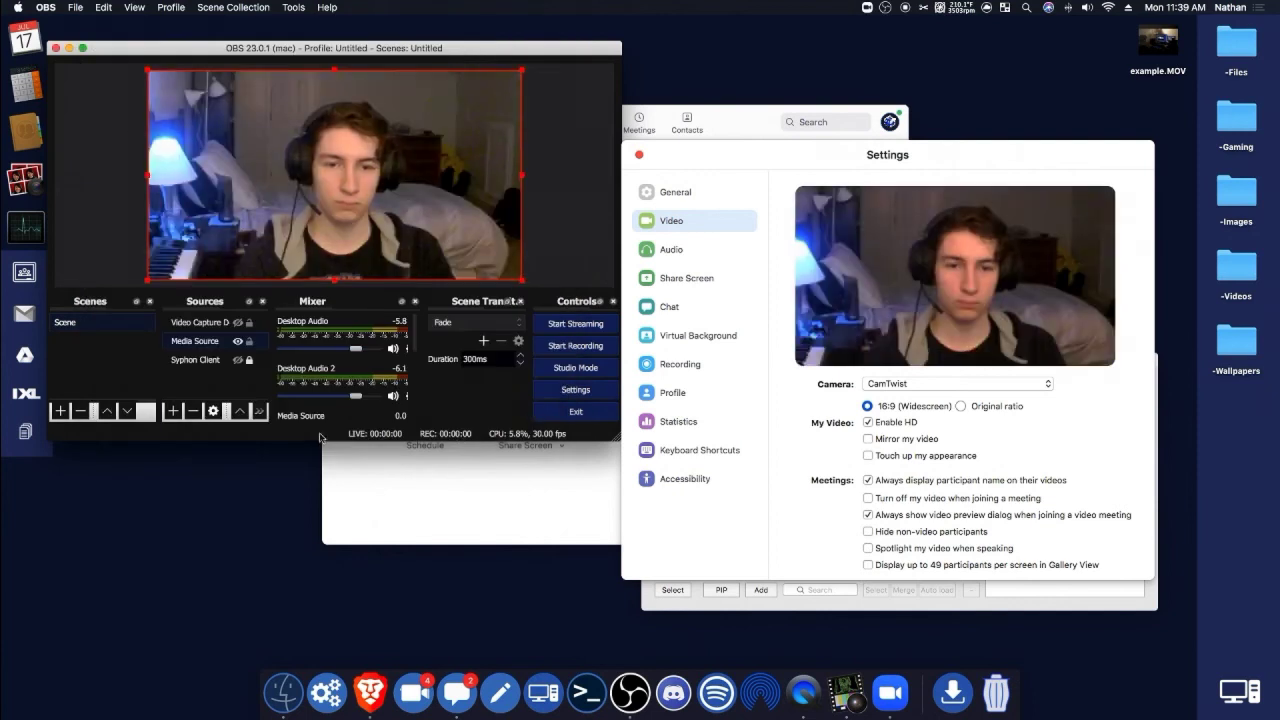
{"action": "left_click", "coordinate": [553, 205]}
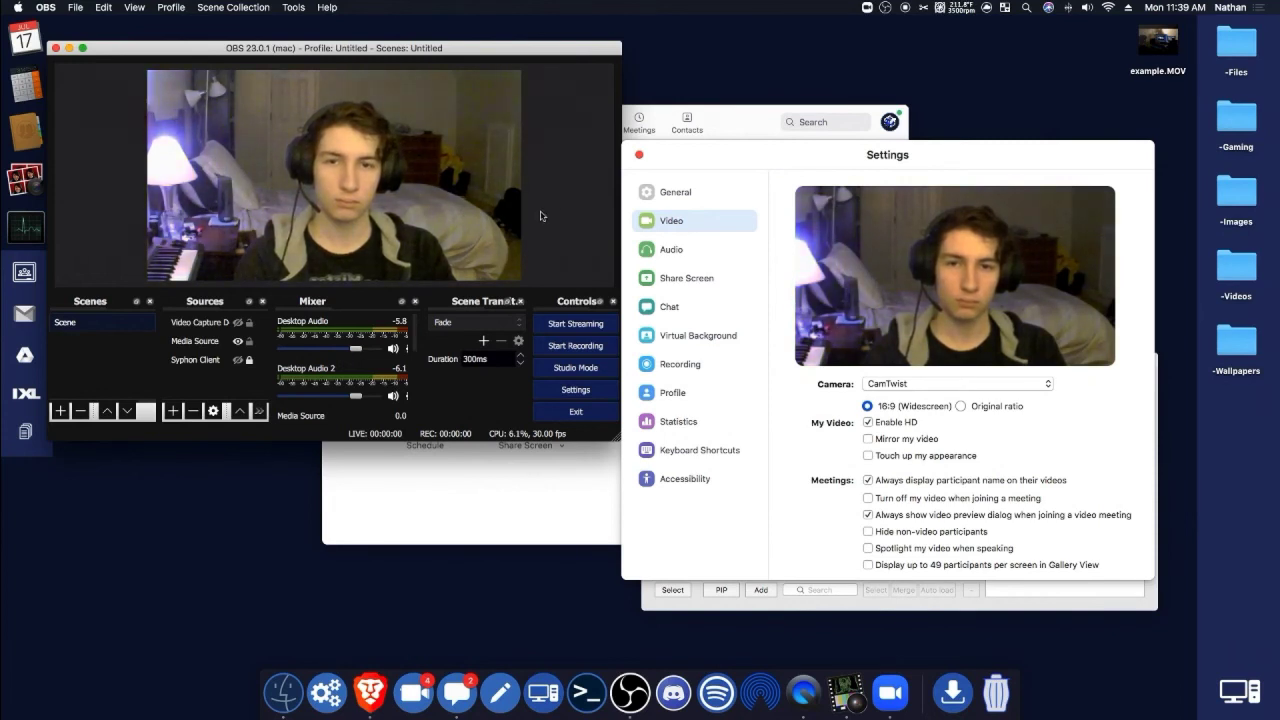
Step: Toggle the Video Capture Device's visibility repeatedly, finishing with it hidden
{"action": "left_click", "coordinate": [238, 322]}
{"action": "left_click", "coordinate": [238, 322]}
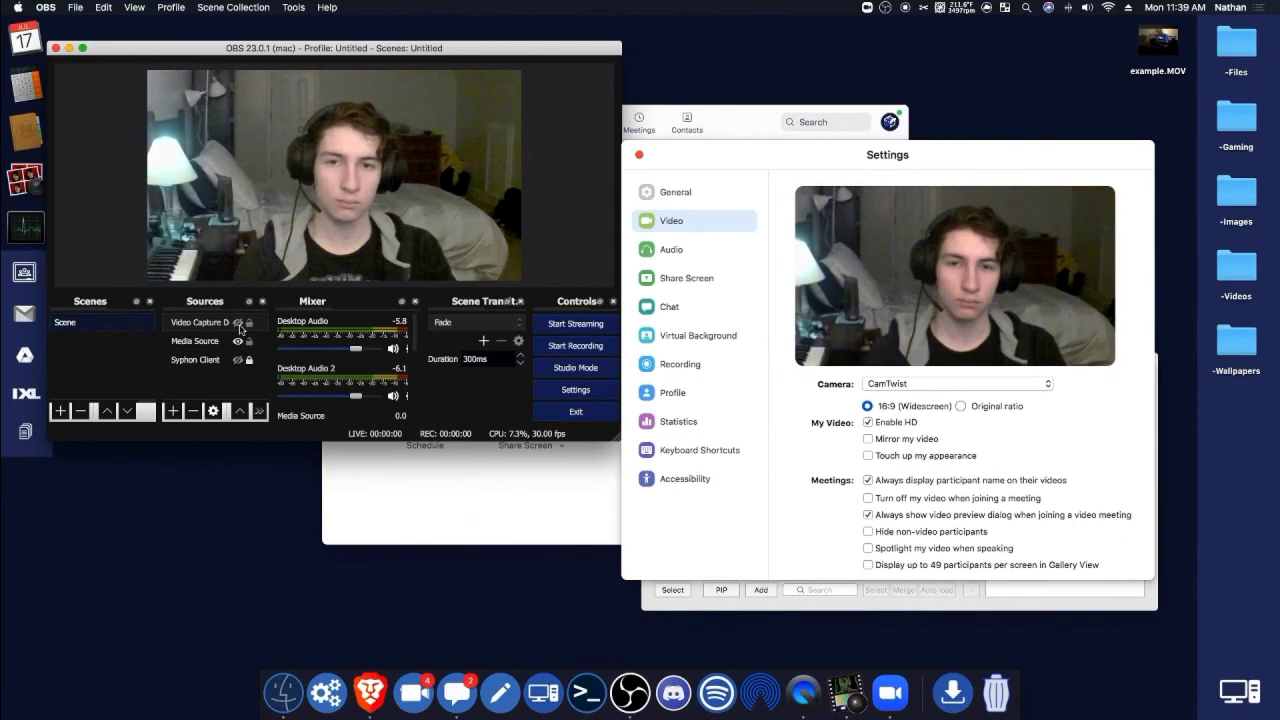
{"action": "left_click", "coordinate": [238, 322]}
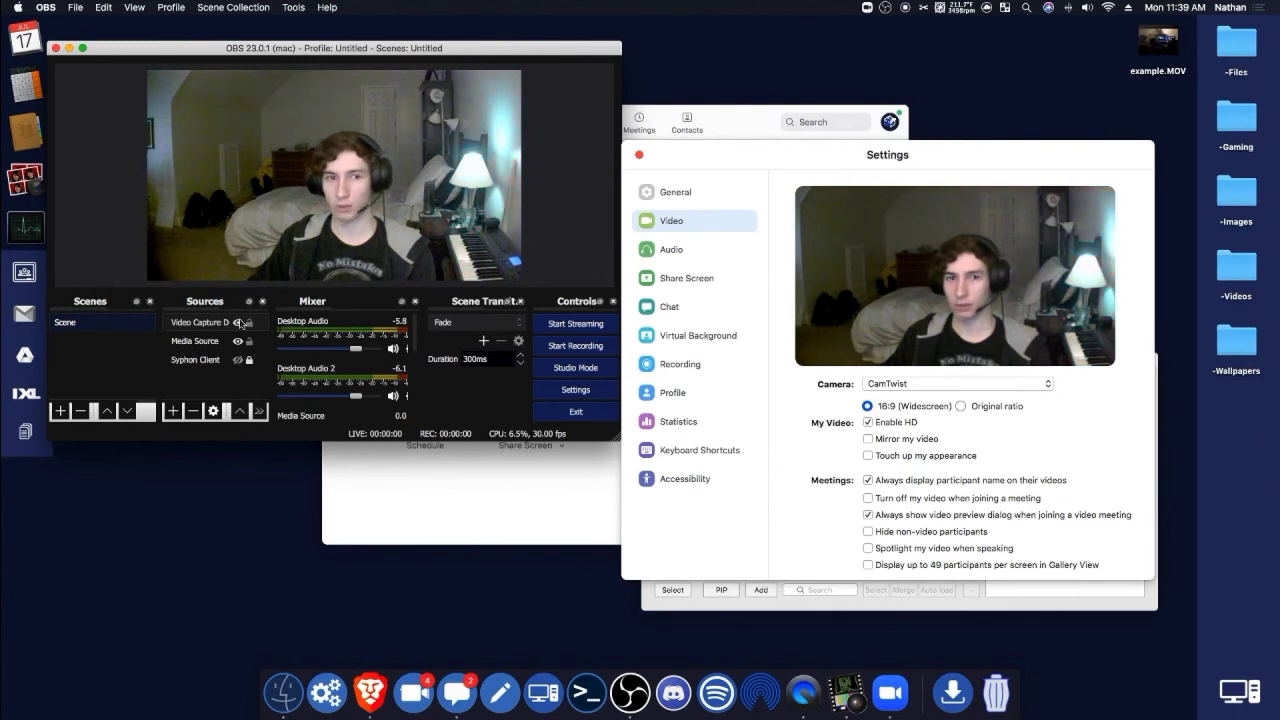
{"action": "left_click", "coordinate": [238, 322]}
{"action": "left_click", "coordinate": [238, 322]}
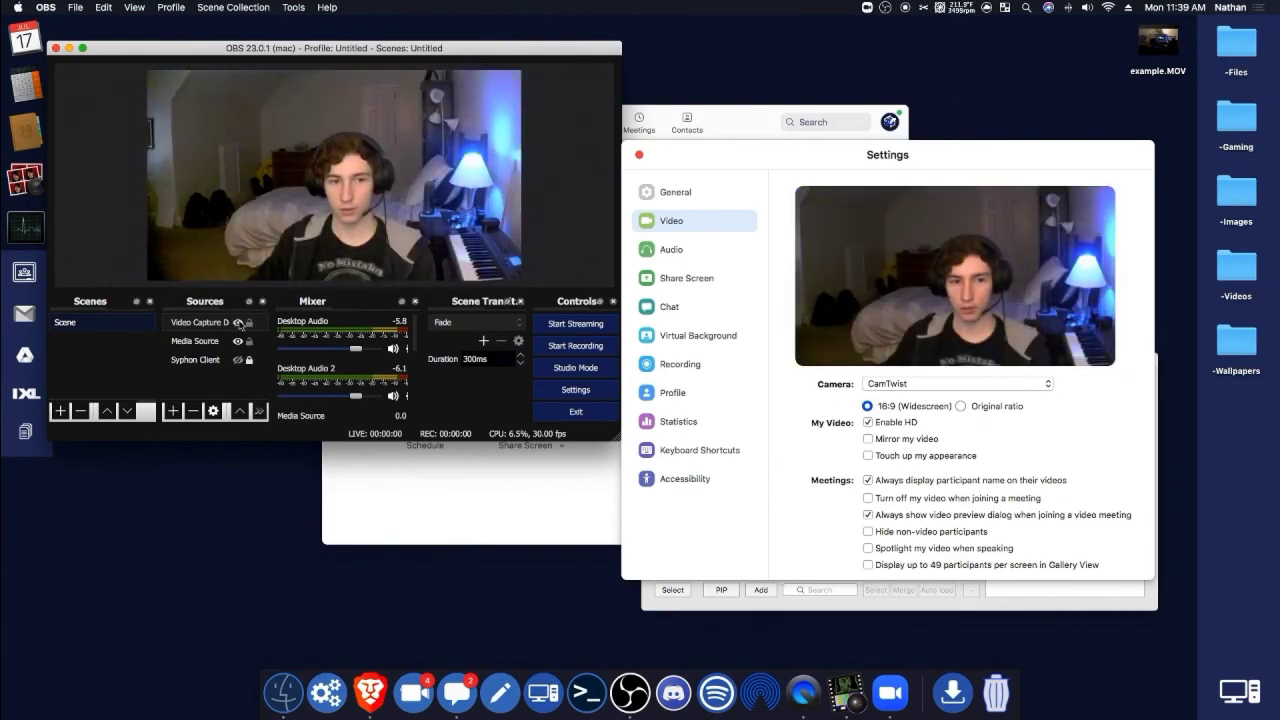
{"action": "left_click", "coordinate": [238, 322]}
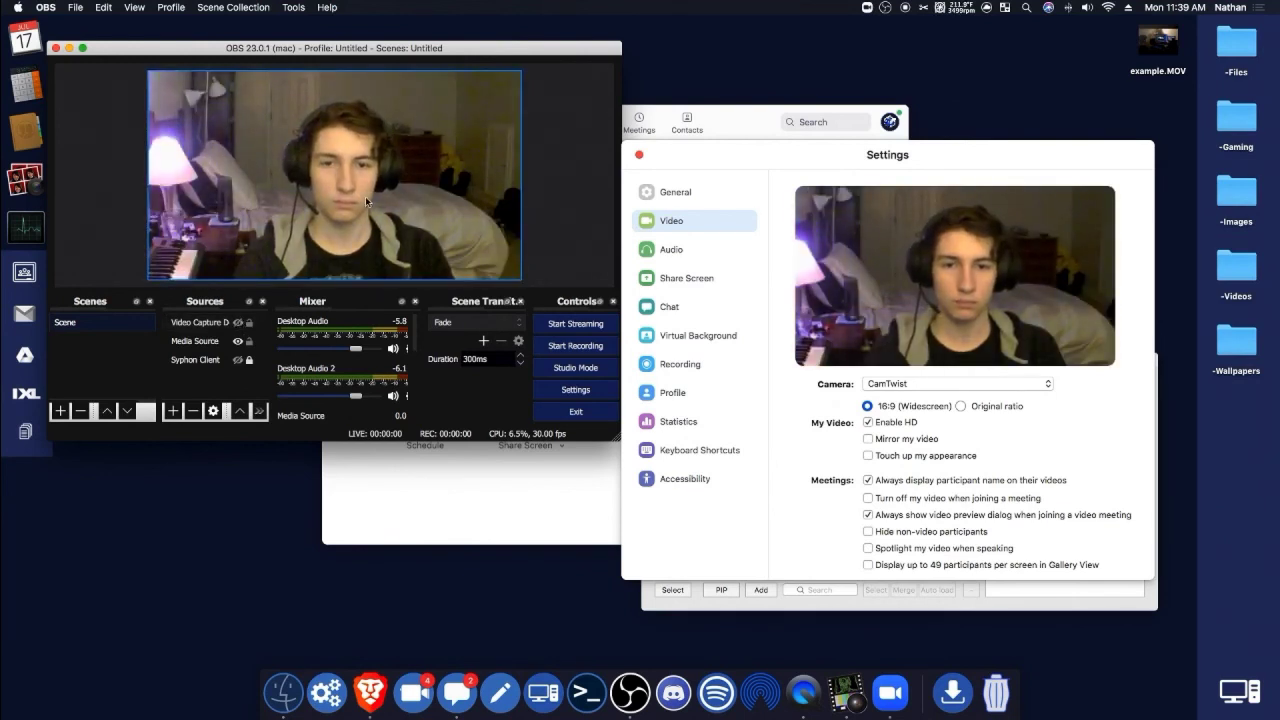
Step: Flick Zoom's Settings between General and Video, then quit OBS
{"action": "left_click", "coordinate": [919, 385]}
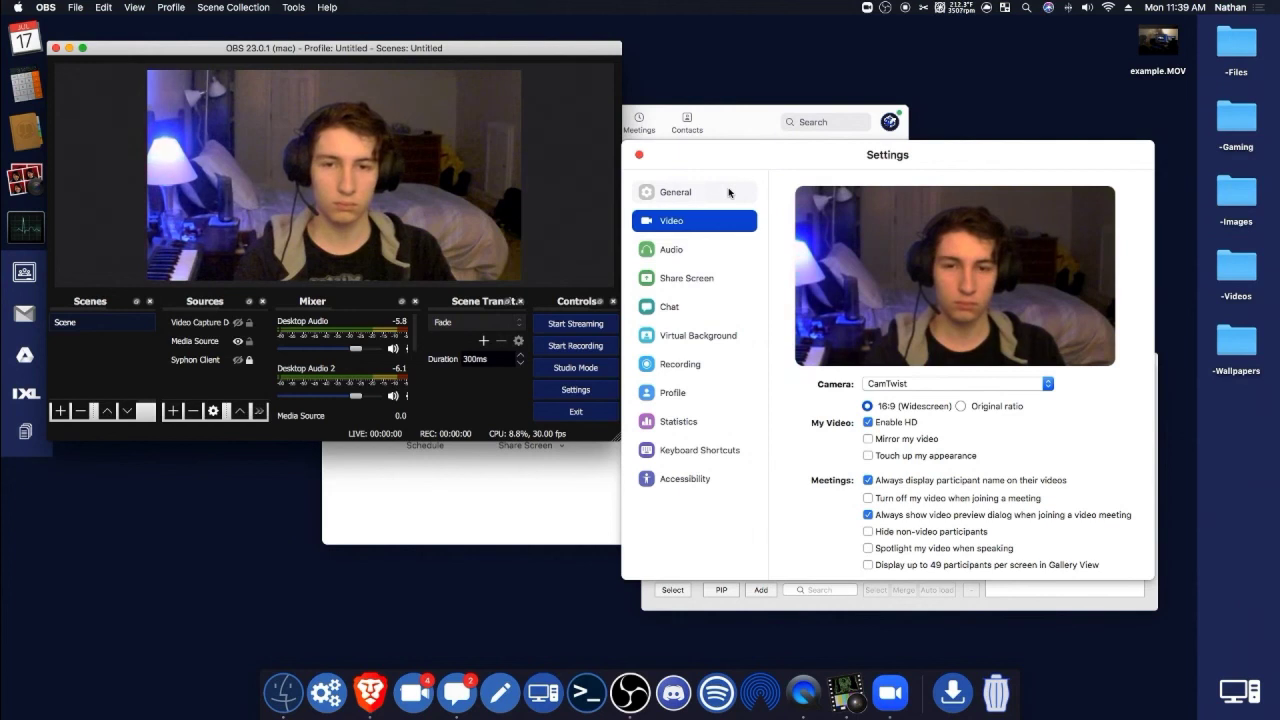
{"action": "left_click_drag", "start_coordinate": [736, 168], "coordinate": [737, 166]}
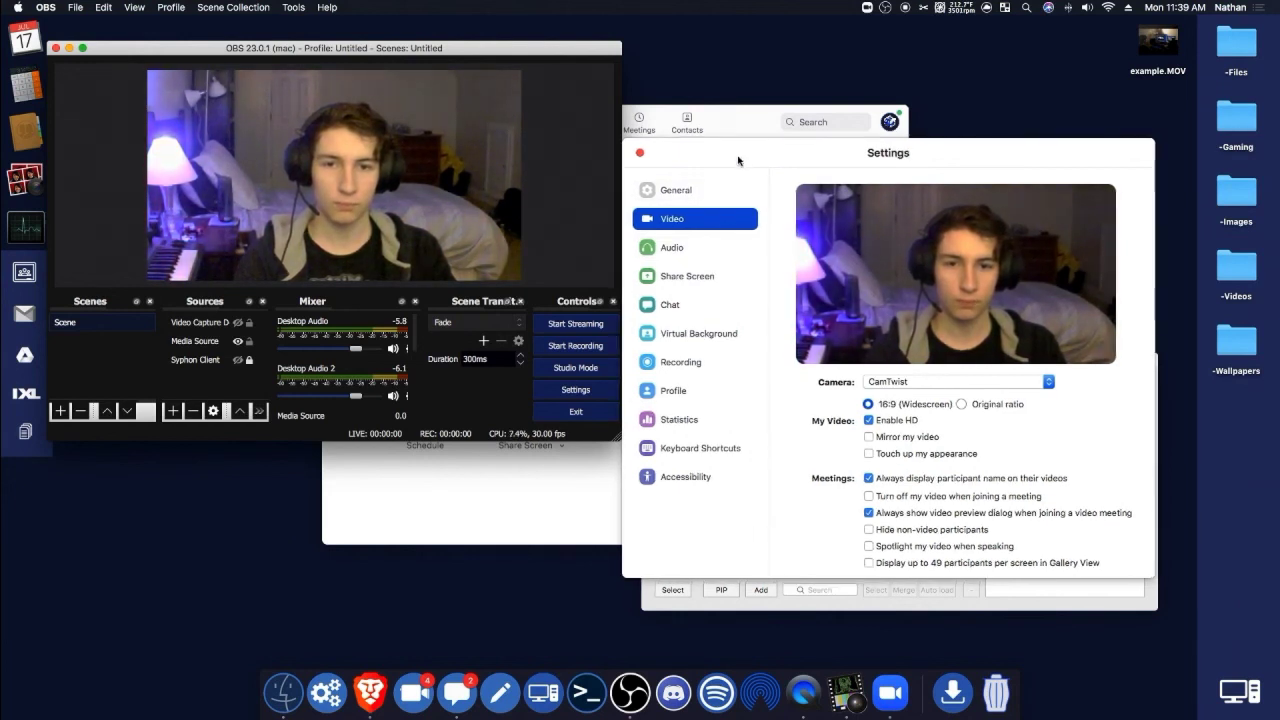
{"action": "left_click", "coordinate": [722, 190]}
{"action": "left_click", "coordinate": [692, 220]}
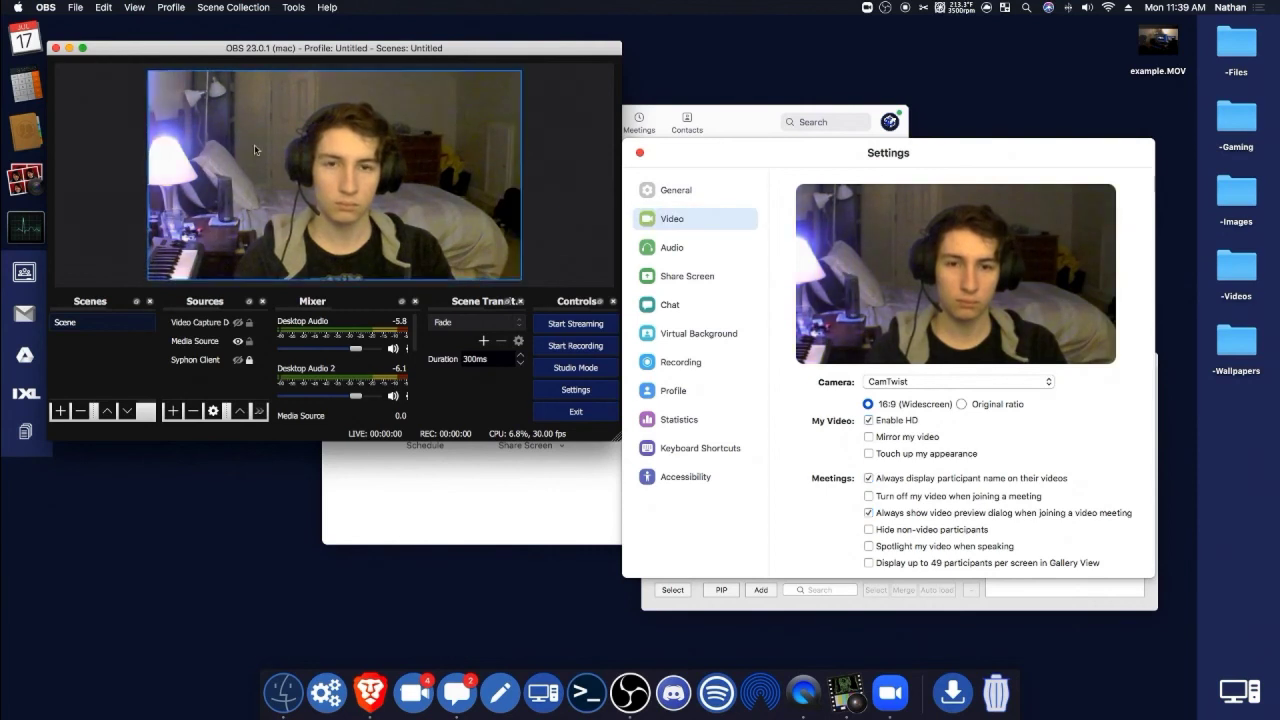
{"action": "left_click", "coordinate": [57, 48]}
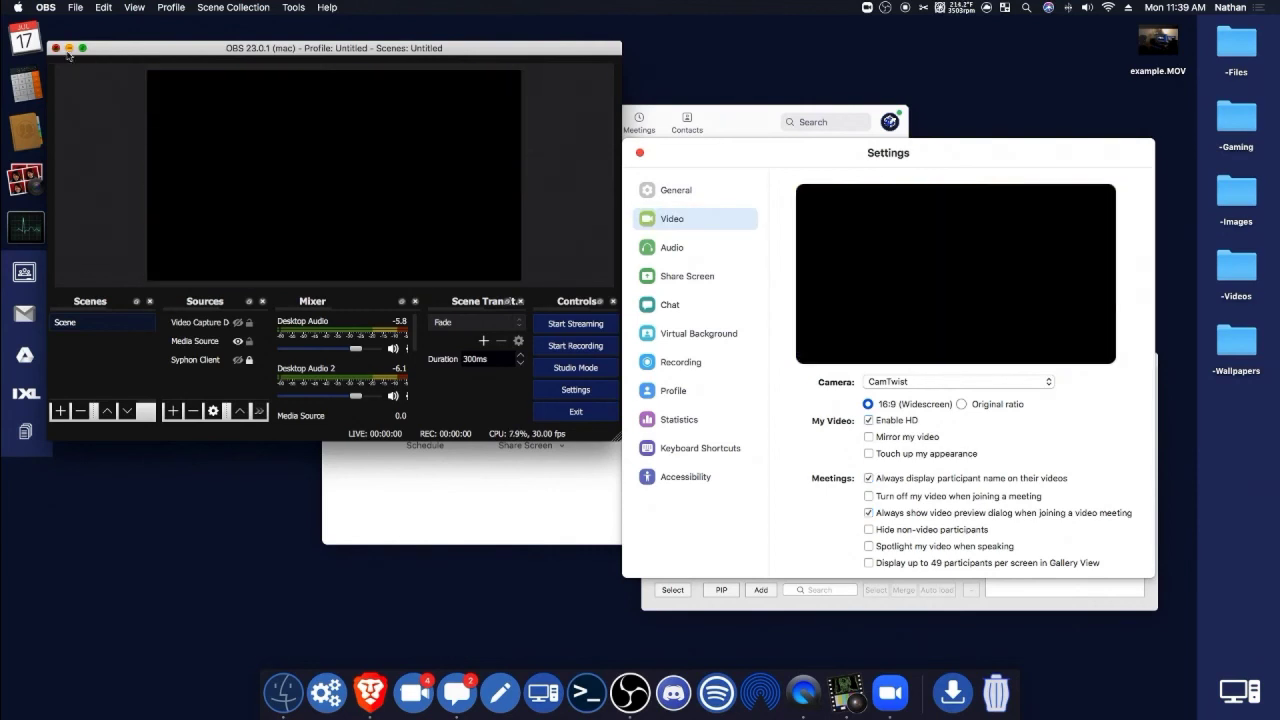
Step: Close Zoom's Settings and home windows, then reposition the CamTwist main and Preview windows
{"action": "left_click", "coordinate": [640, 153]}
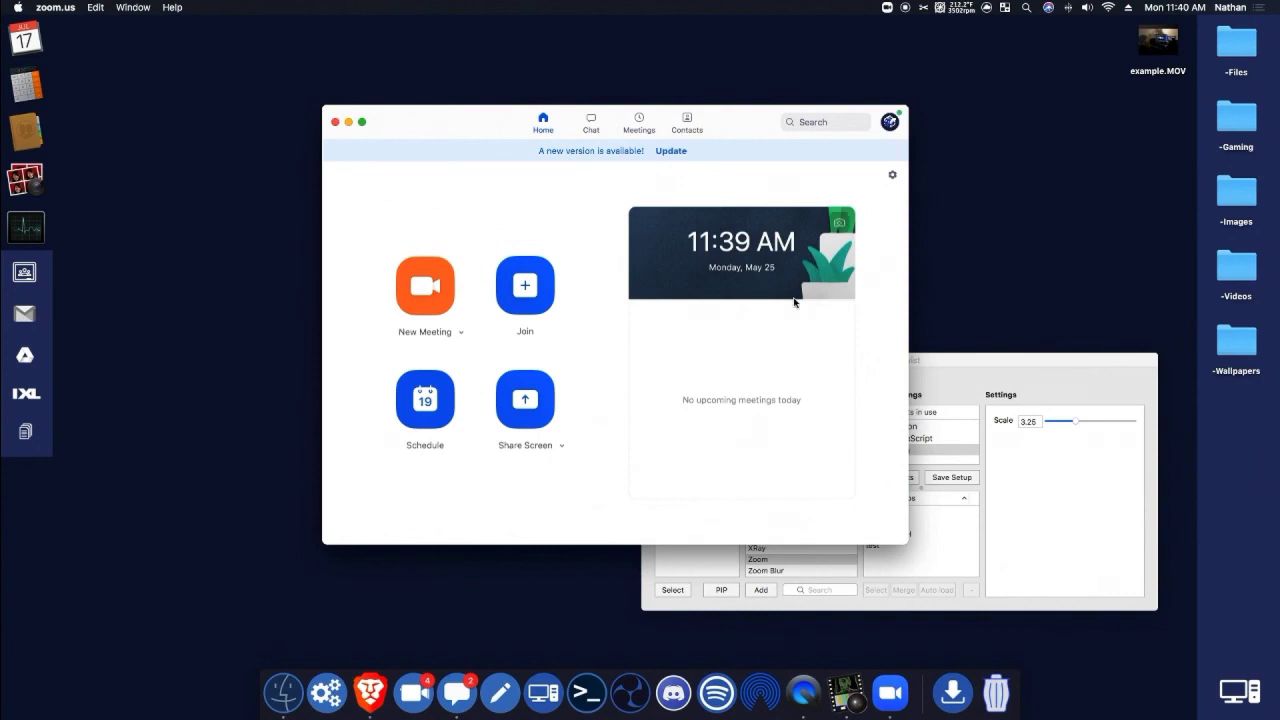
{"action": "left_click", "coordinate": [336, 126]}
{"action": "left_click_drag", "start_coordinate": [806, 360], "coordinate": [387, 187]}
{"action": "left_click_drag", "start_coordinate": [908, 113], "coordinate": [841, 216]}
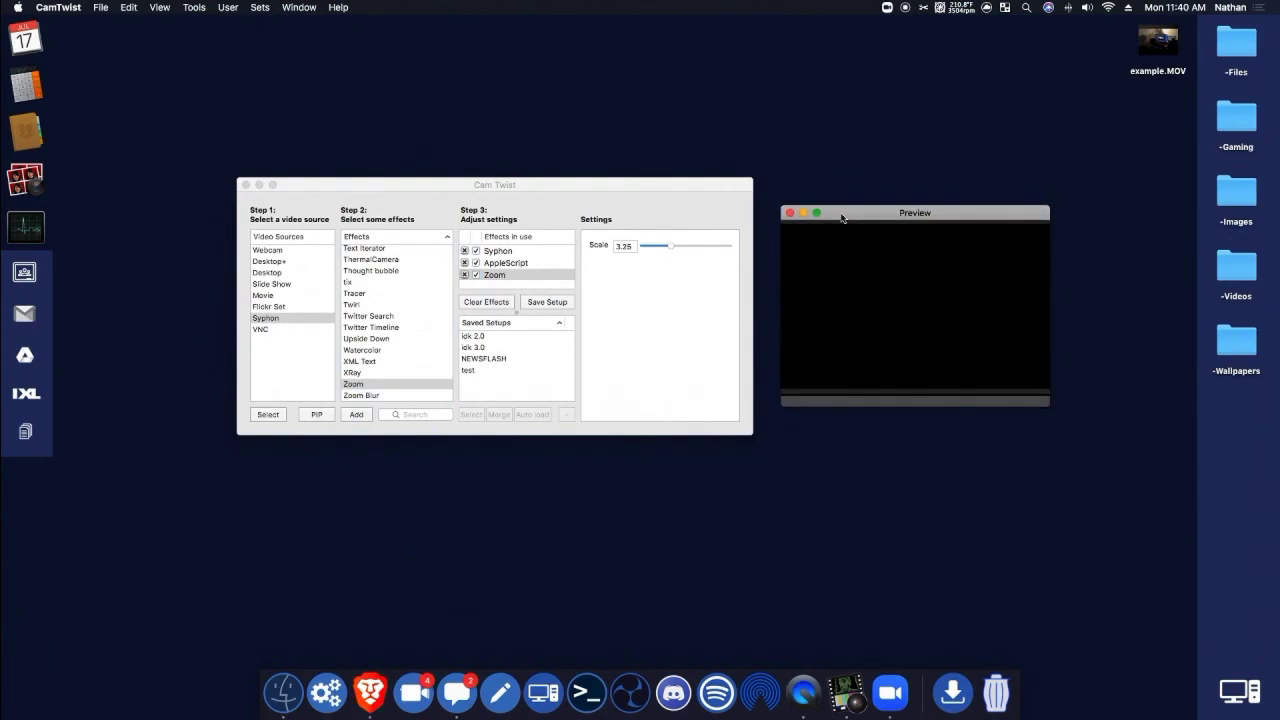